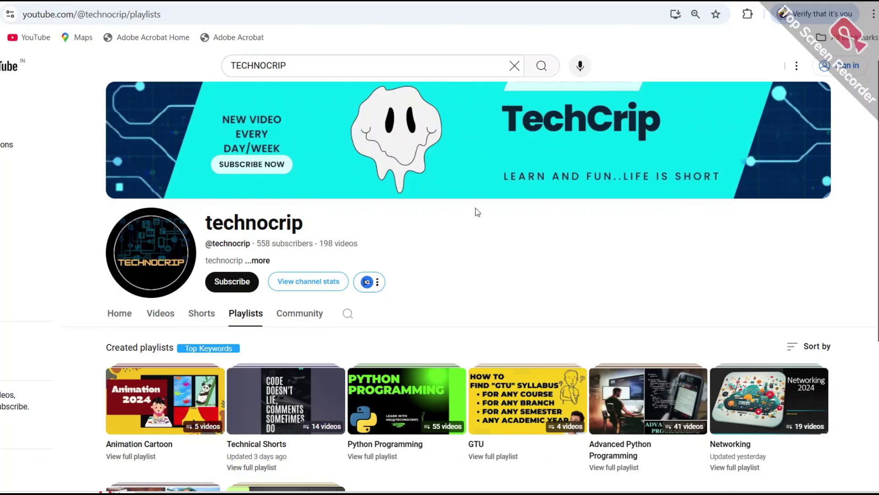
# - Open the technocrip channel's Networking playlist, pause playback, and look through its list of videos
pyautogui.scroll(-3, 622, 290)
pyautogui.scroll(-2, 619, 288)
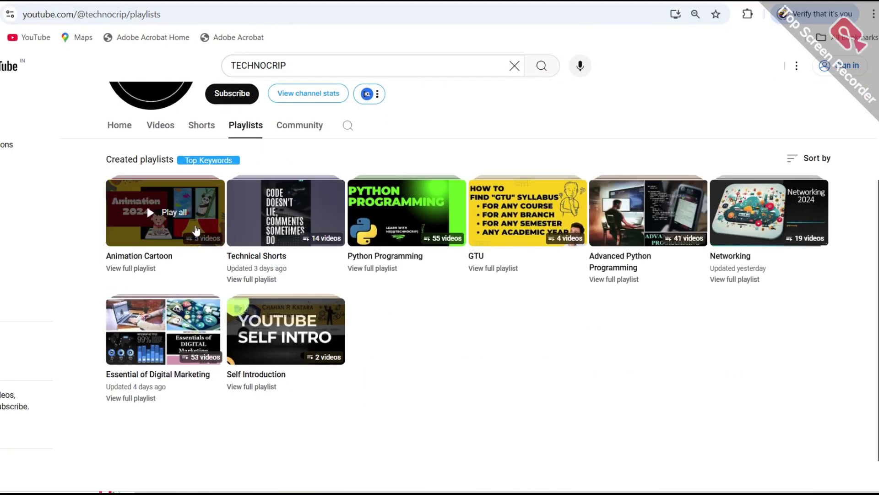
pyautogui.click(775, 212)
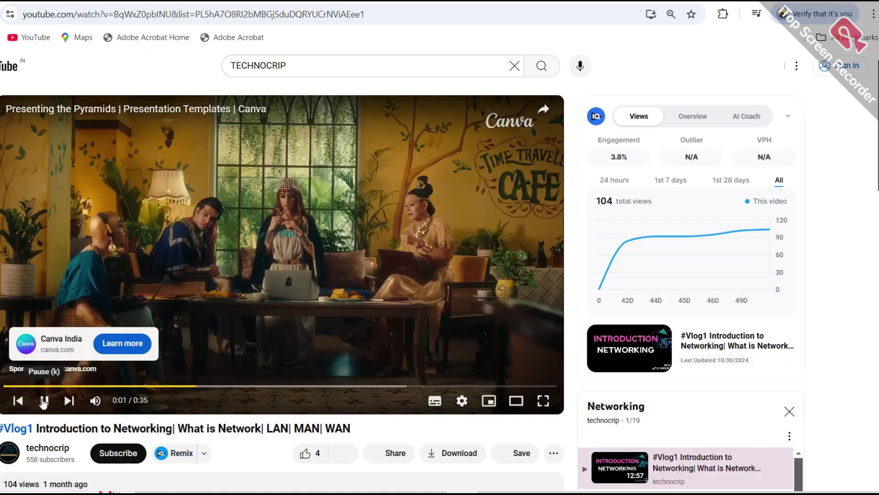
pyautogui.click(43, 402)
pyautogui.scroll(-5, 44, 402)
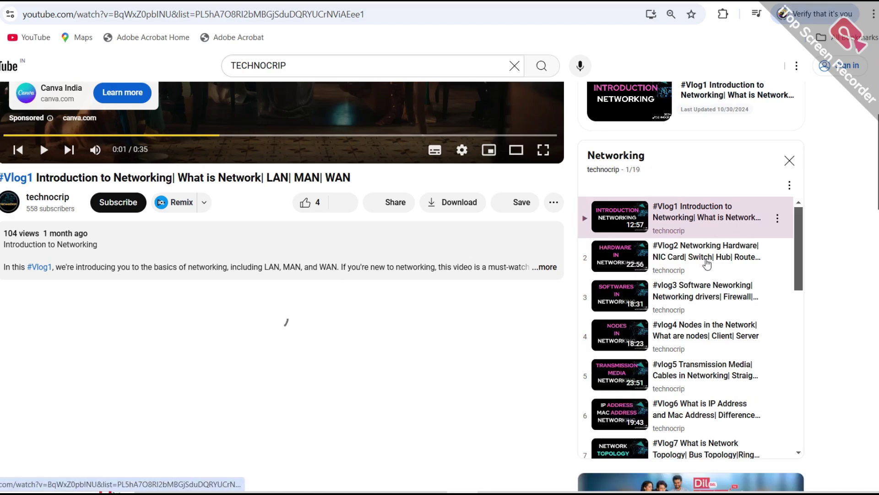
pyautogui.scroll(-3, 687, 247)
pyautogui.scroll(-8, 690, 251)
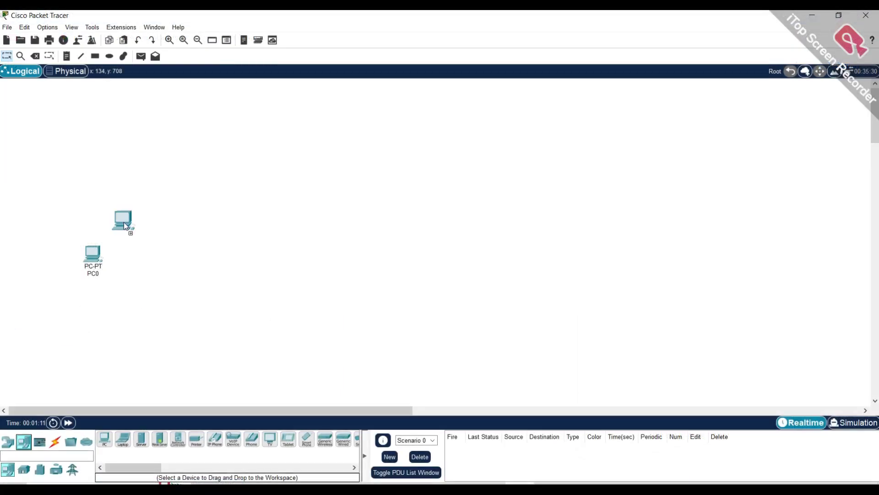
# - In Cisco Packet Tracer, add three more PCs beside PC0 and arrange all four in a two-by-two layout
pyautogui.moveTo(124, 222); pyautogui.dragTo(146, 174)
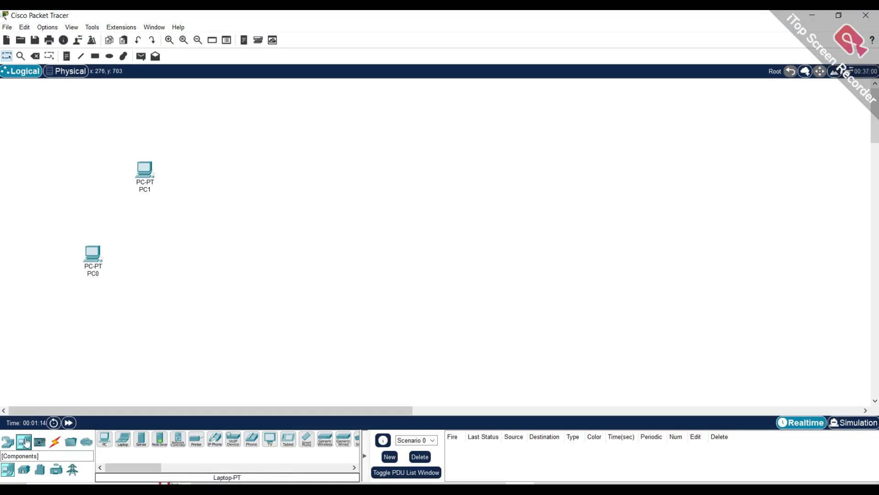
pyautogui.moveTo(123, 439); pyautogui.dragTo(273, 179)
pyautogui.moveTo(144, 172); pyautogui.dragTo(84, 129)
pyautogui.moveTo(94, 257); pyautogui.dragTo(95, 217)
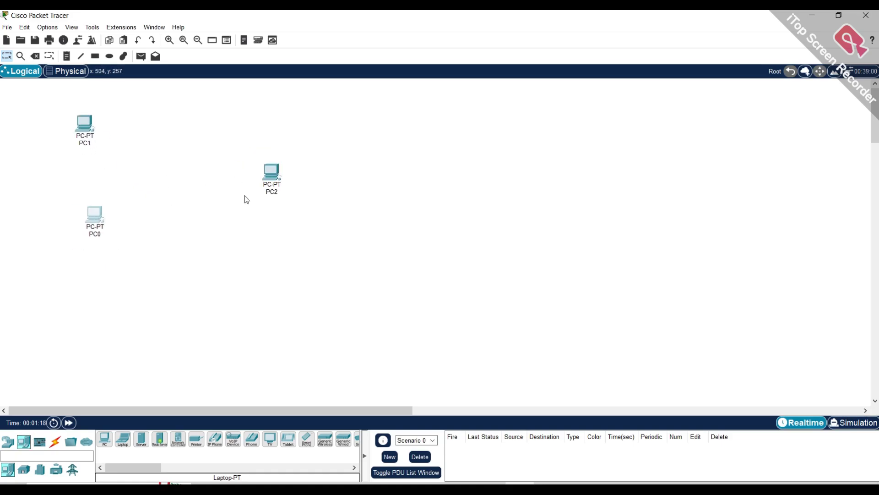
pyautogui.moveTo(273, 172); pyautogui.dragTo(256, 126)
pyautogui.moveTo(93, 223); pyautogui.dragTo(78, 222)
pyautogui.moveTo(104, 439); pyautogui.dragTo(257, 219)
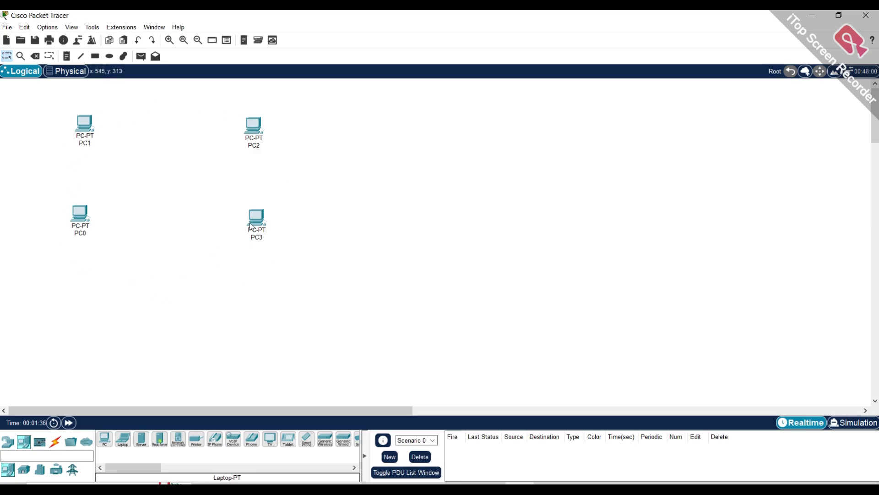
pyautogui.moveTo(251, 226)
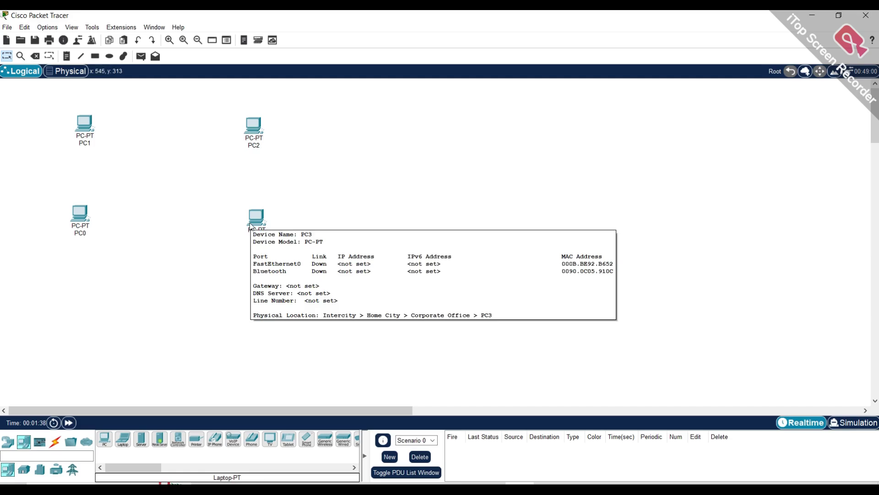
# - Connect PC3 directly to PC0 with an automatically chosen cable type
pyautogui.click(55, 441)
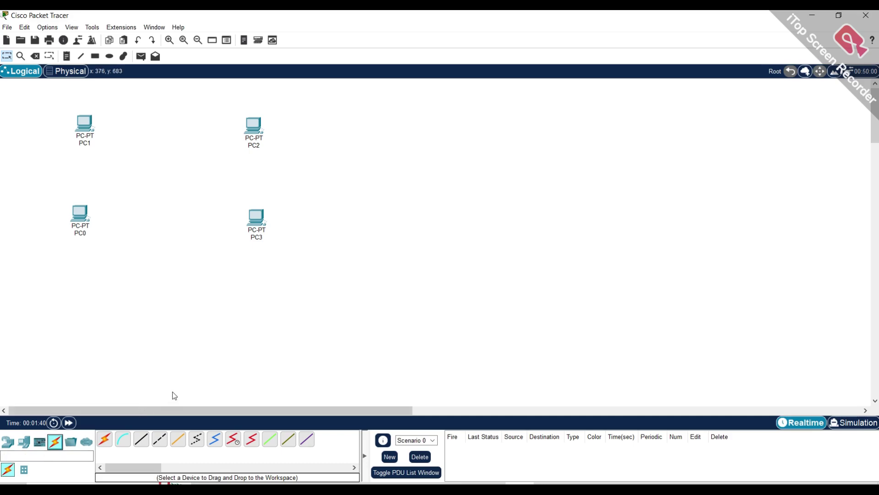
pyautogui.click(108, 441)
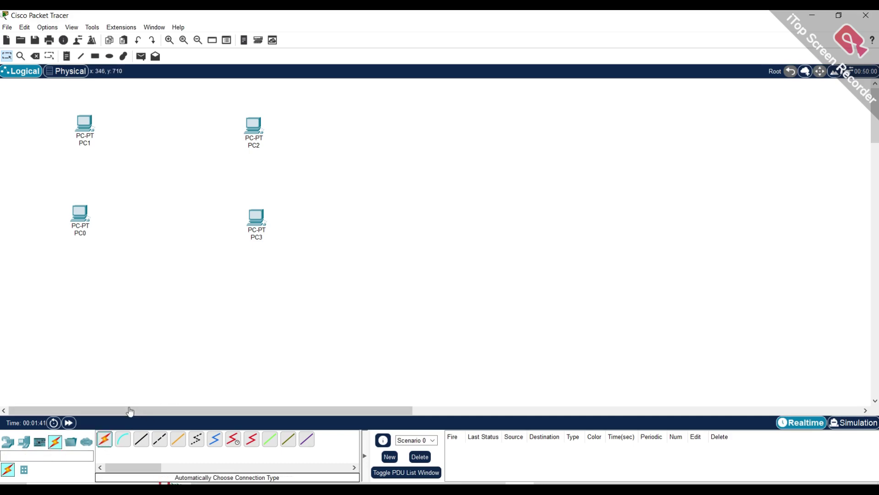
pyautogui.click(256, 216)
pyautogui.click(78, 212)
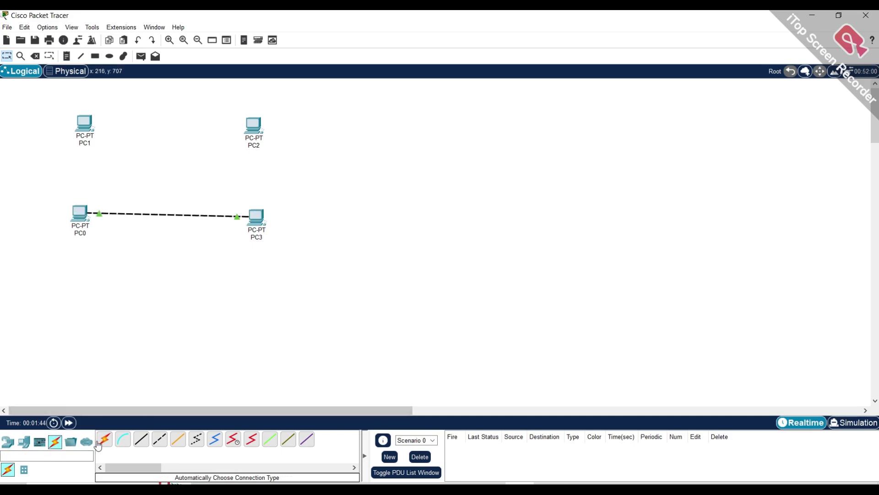
# - Try to cable PC0 to PC1 as well, and delete the direct link between PC0 and PC3
pyautogui.click(78, 213)
pyautogui.click(82, 120)
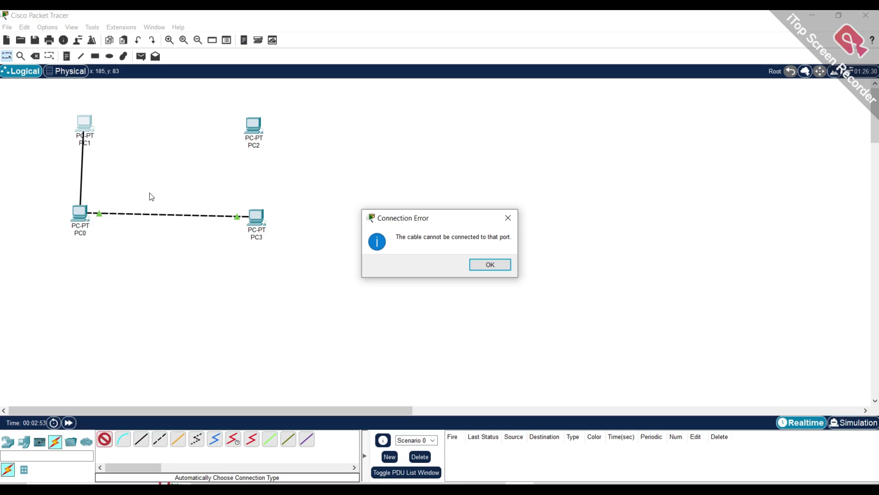
pyautogui.click(491, 265)
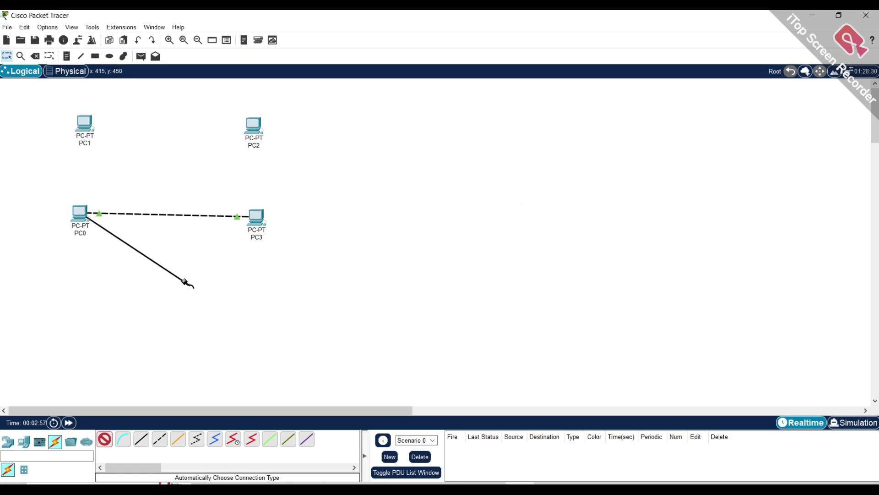
pyautogui.click(38, 57)
pyautogui.click(186, 215)
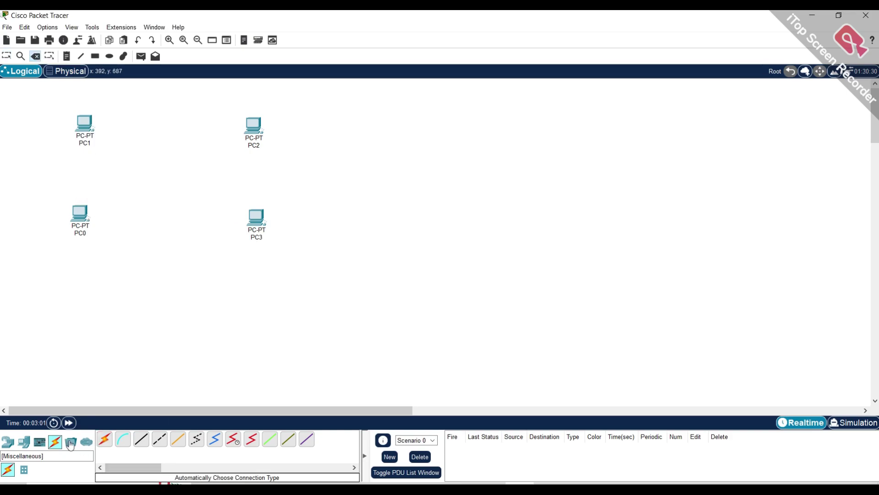
# - Place four 2960 switches in a two-by-two block between the PCs, one near each PC
pyautogui.click(24, 443)
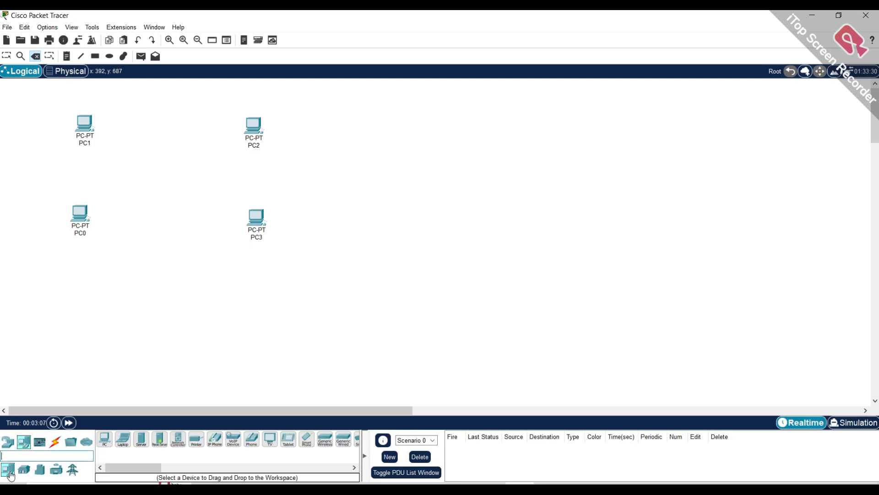
pyautogui.click(8, 441)
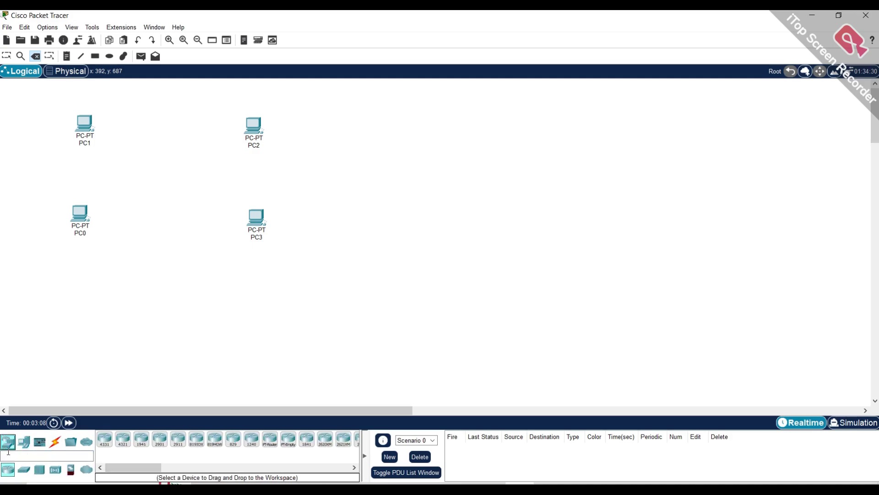
pyautogui.click(23, 470)
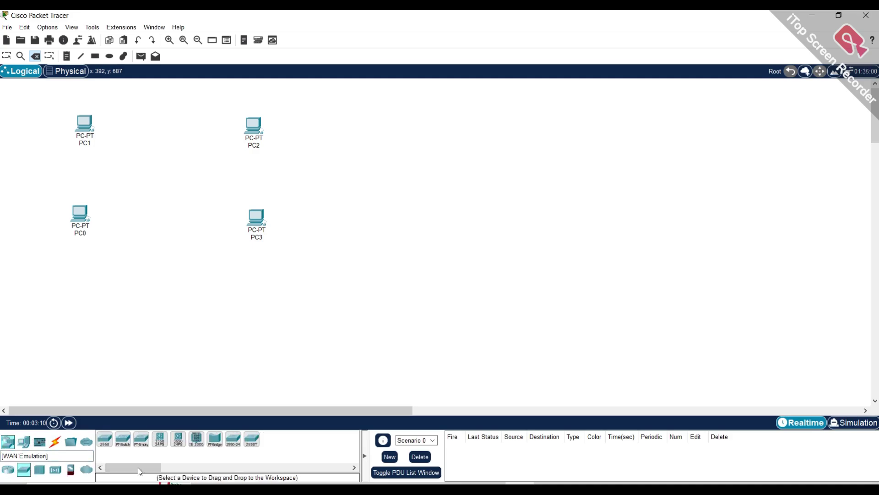
pyautogui.click(104, 443)
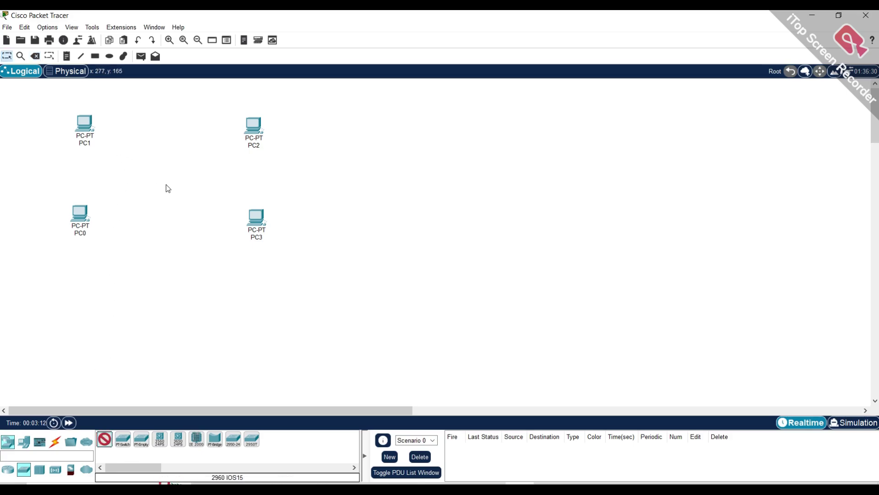
pyautogui.click(127, 154)
pyautogui.click(105, 443)
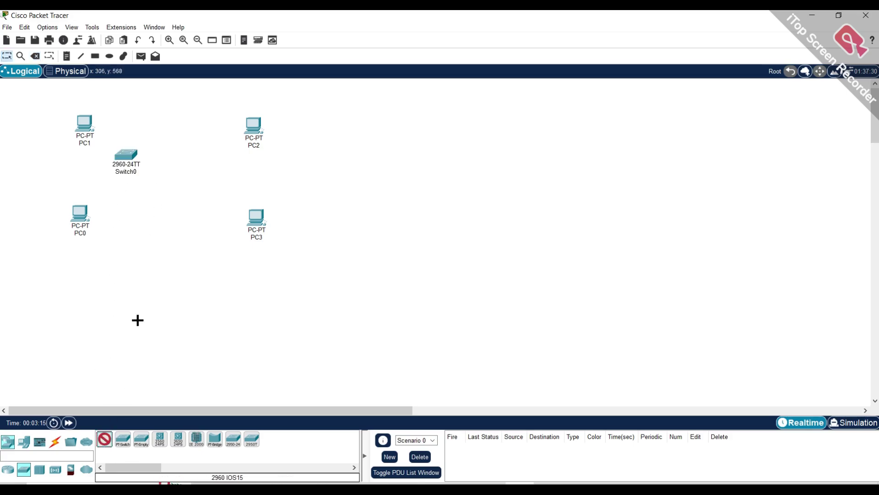
pyautogui.click(194, 153)
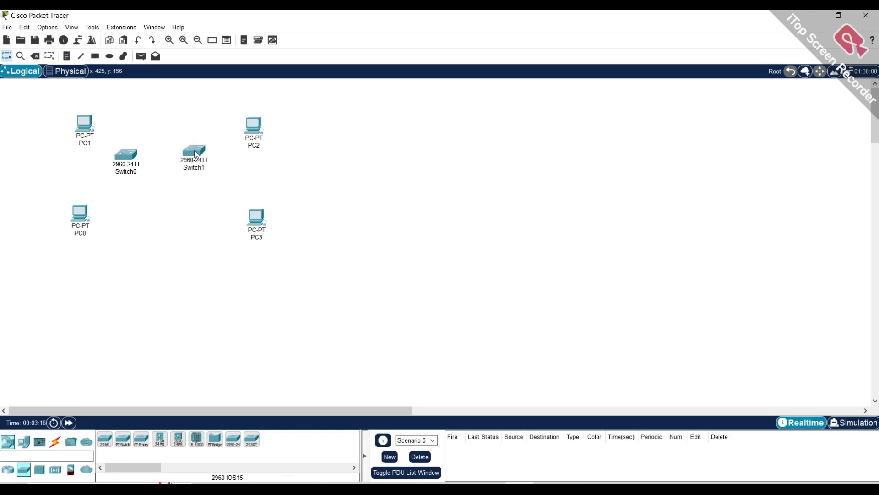
pyautogui.click(103, 443)
pyautogui.click(128, 193)
pyautogui.click(105, 443)
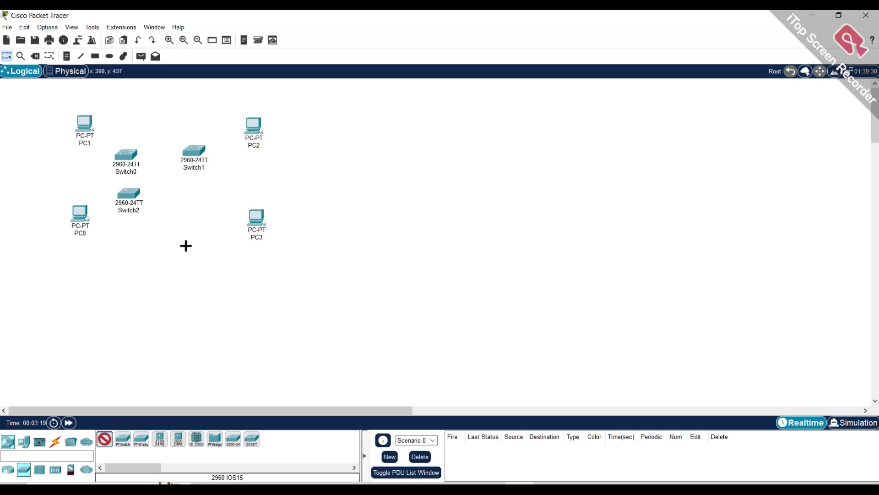
pyautogui.click(194, 191)
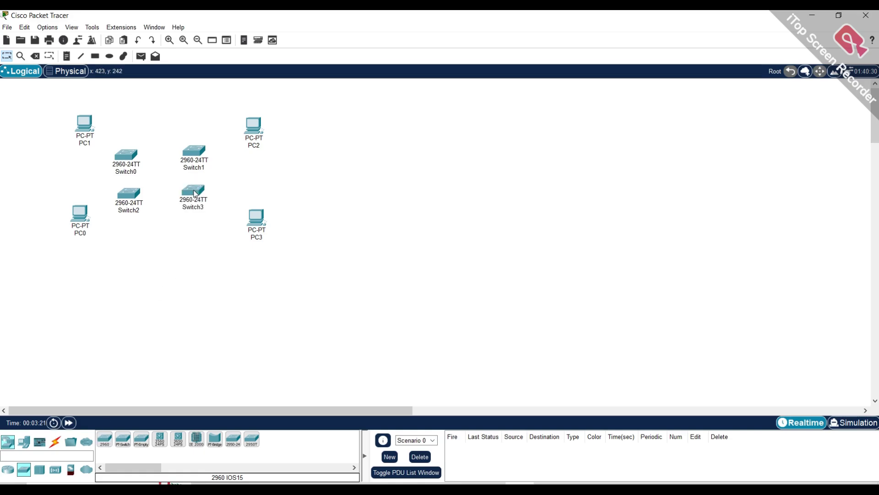
# - Move the four PCs outward, away from the switches, to make room for the cabling
pyautogui.moveTo(87, 209); pyautogui.dragTo(73, 229)
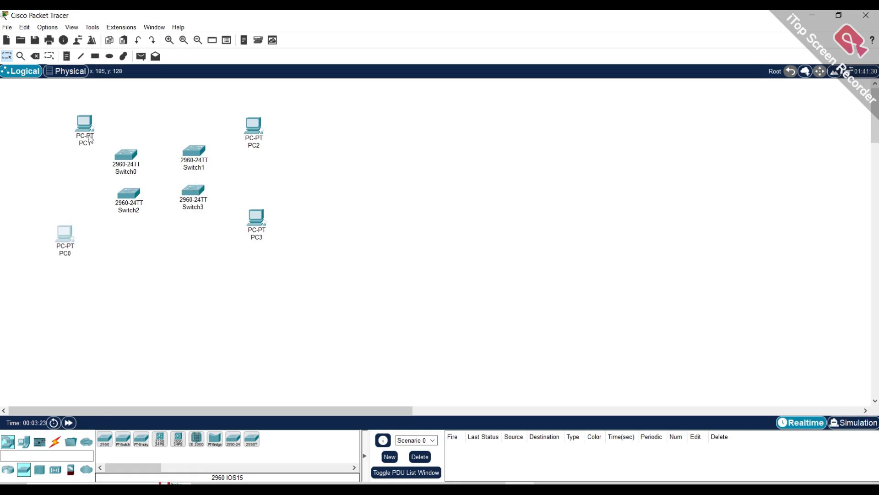
pyautogui.moveTo(85, 128); pyautogui.dragTo(66, 117)
pyautogui.moveTo(258, 121); pyautogui.dragTo(264, 105)
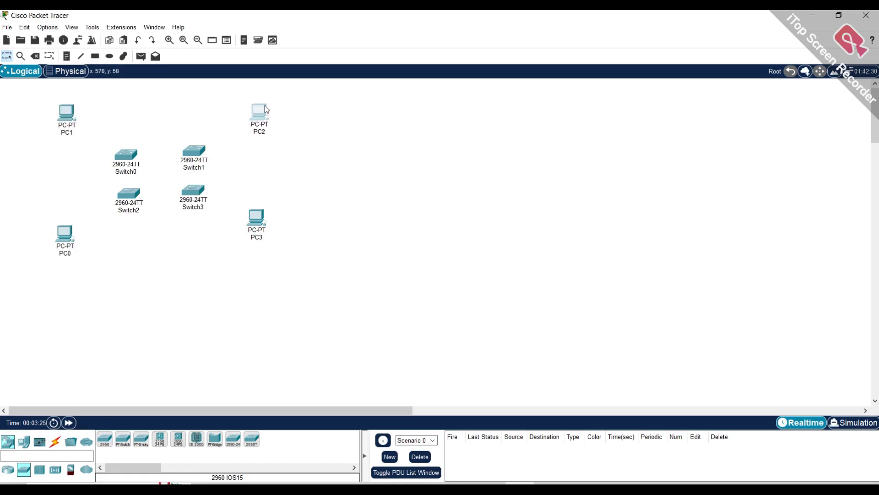
pyautogui.moveTo(264, 219); pyautogui.dragTo(269, 234)
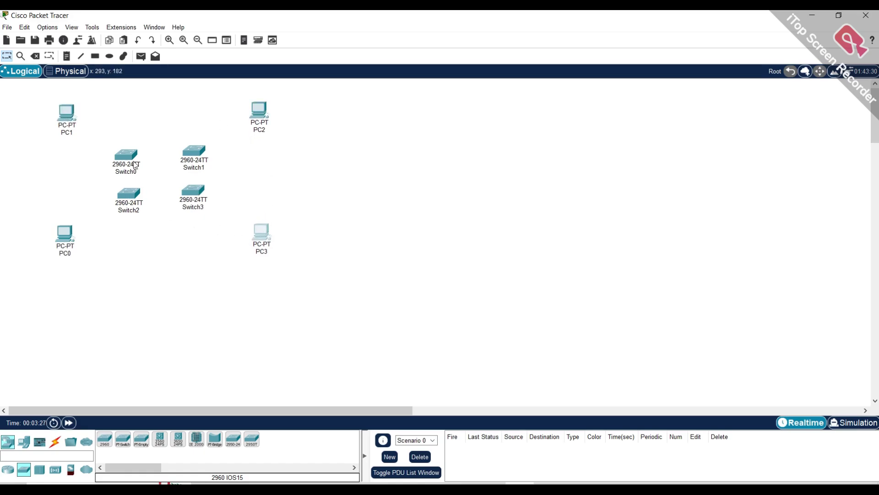
# - Spread the four switches apart so each one sits closer to its neighbouring PC
pyautogui.moveTo(131, 158); pyautogui.dragTo(129, 141)
pyautogui.moveTo(132, 194); pyautogui.dragTo(118, 195)
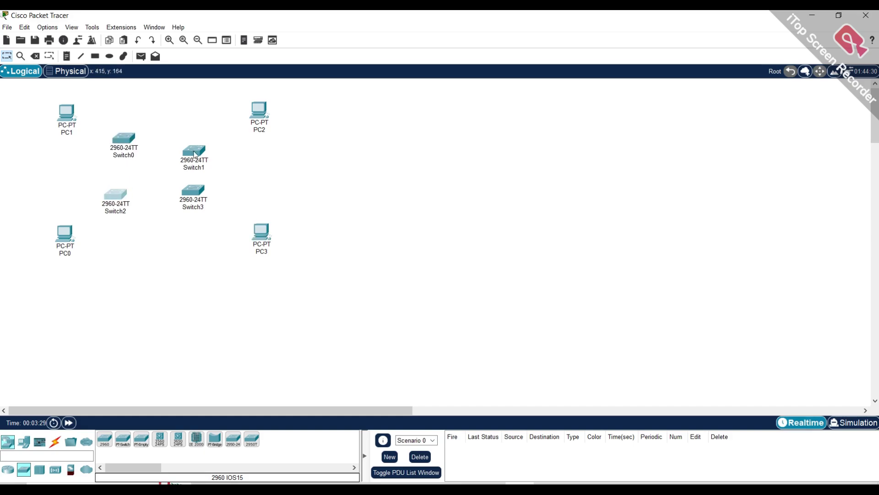
pyautogui.moveTo(194, 154); pyautogui.dragTo(196, 142)
pyautogui.moveTo(198, 193); pyautogui.dragTo(201, 198)
pyautogui.moveTo(201, 148); pyautogui.dragTo(199, 141)
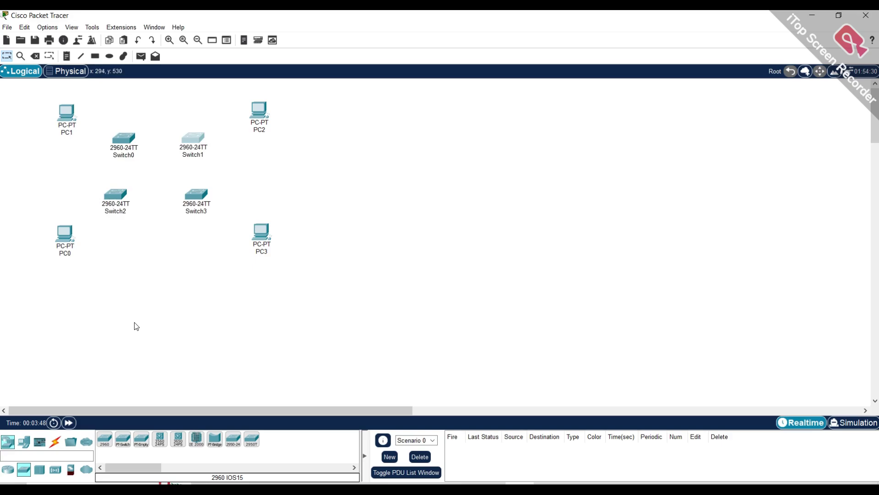
# - Connect PC0 to Switch2 and PC1 to Switch0 using automatically chosen cables
pyautogui.click(55, 441)
pyautogui.click(104, 439)
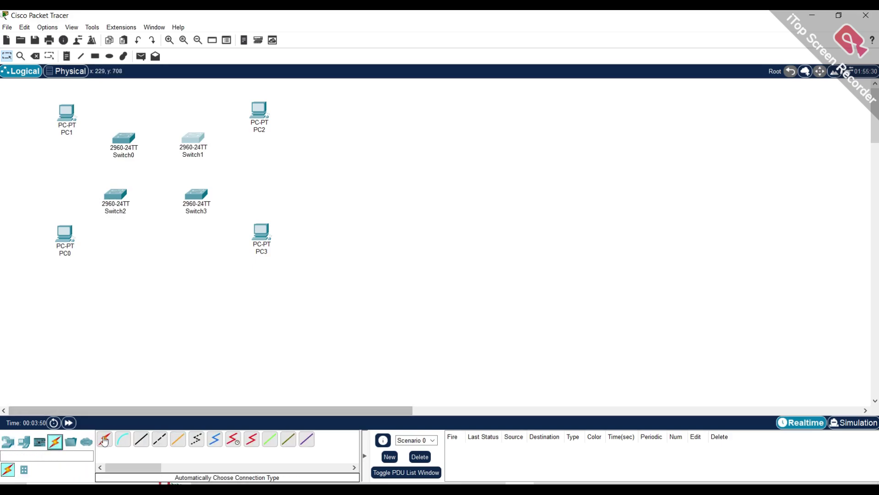
pyautogui.click(68, 245)
pyautogui.click(116, 196)
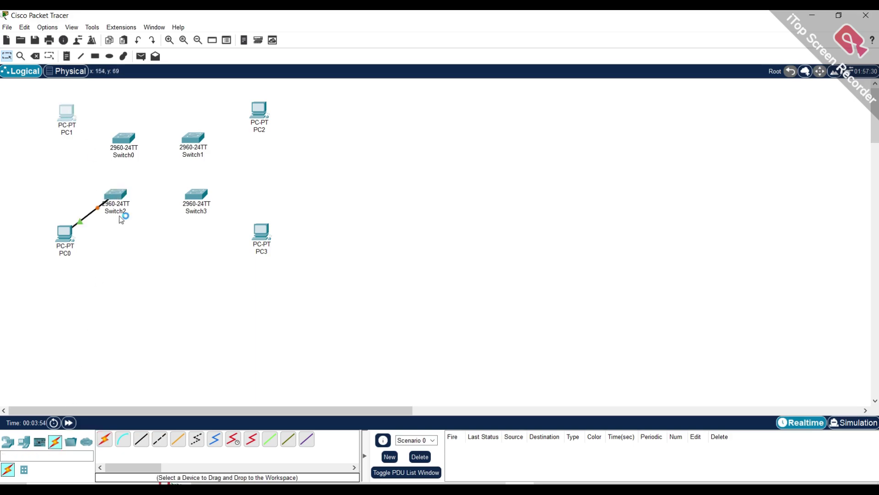
pyautogui.click(106, 439)
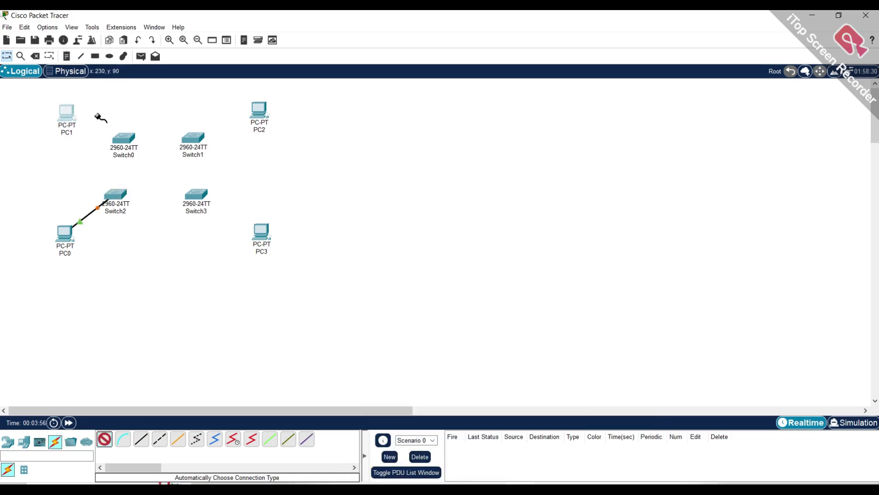
pyautogui.click(63, 110)
pyautogui.click(123, 138)
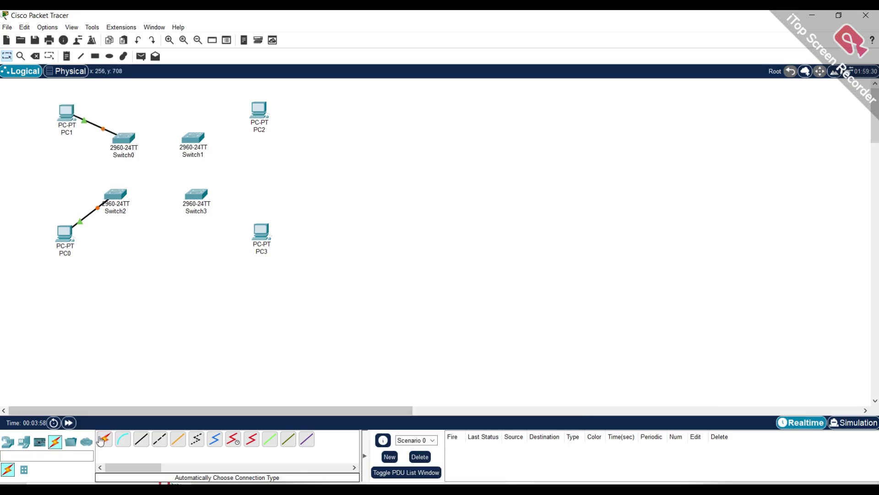
# - Connect Switch1 to PC2 and Switch3 to PC3 using automatically chosen cables
pyautogui.click(193, 137)
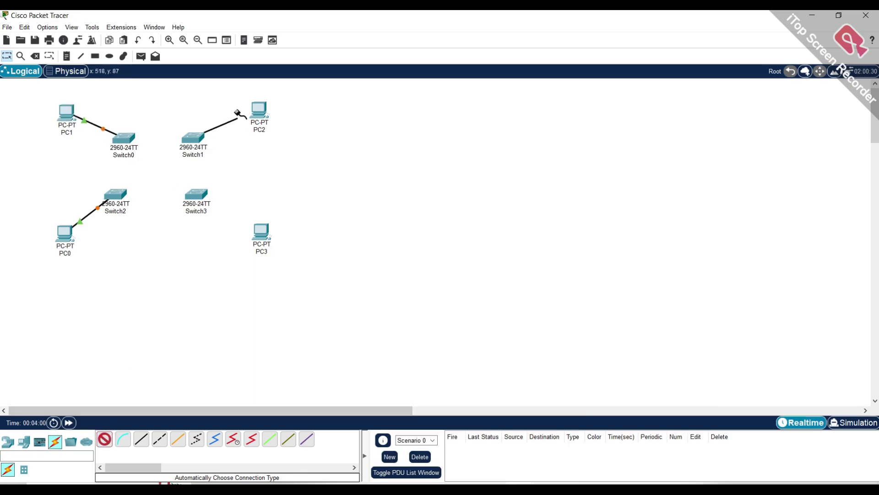
pyautogui.click(259, 110)
pyautogui.click(197, 194)
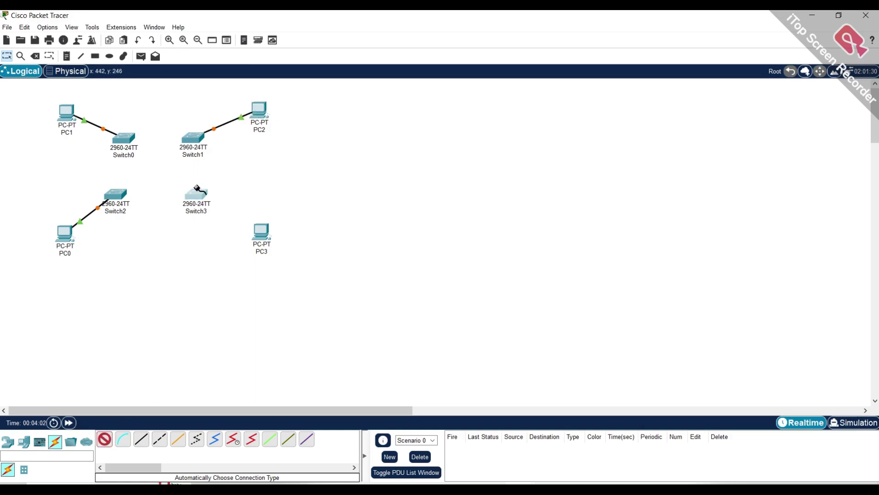
pyautogui.click(262, 235)
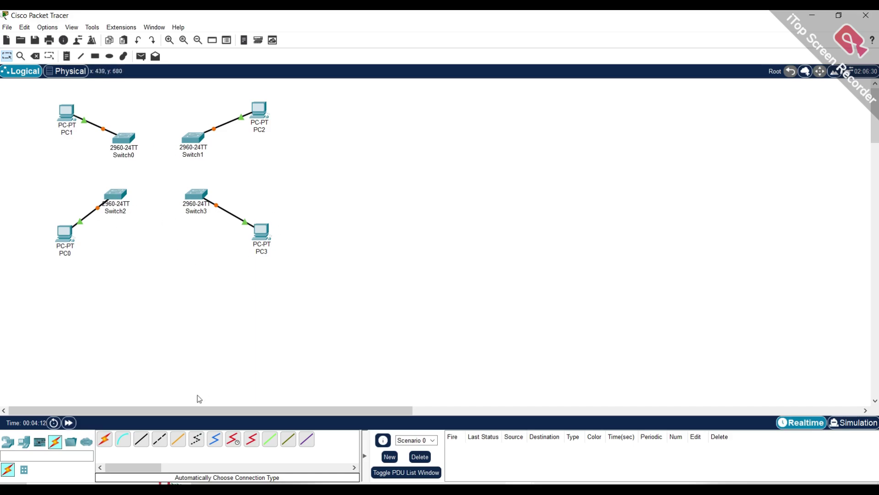
# - Connect Switch0 to Switch1 and Switch1 to Switch3 using automatically chosen cables
pyautogui.click(105, 441)
pyautogui.click(123, 134)
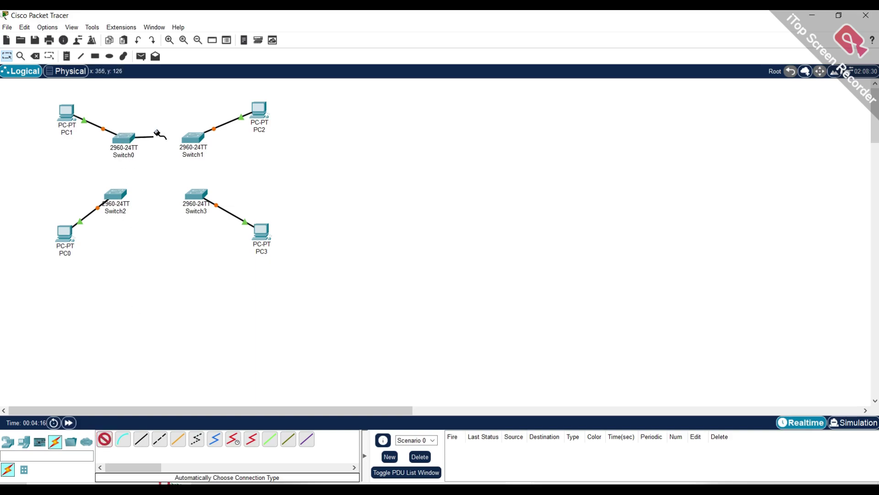
pyautogui.click(193, 137)
pyautogui.click(105, 440)
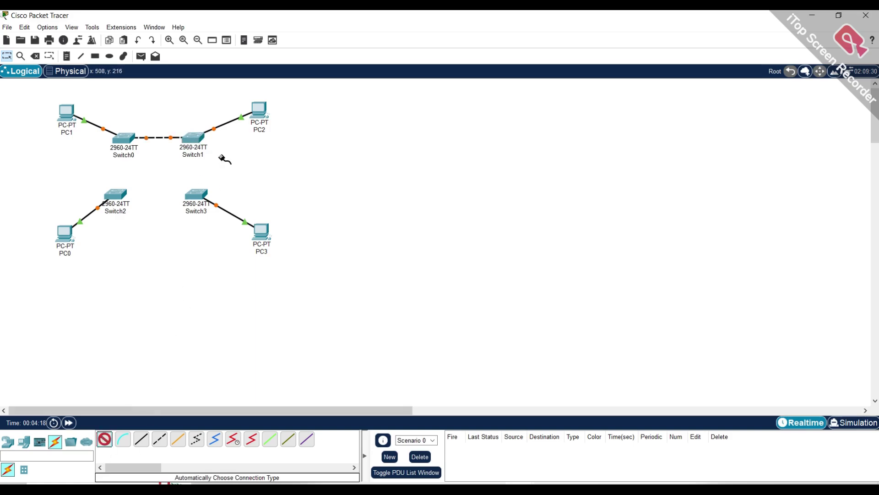
pyautogui.click(193, 137)
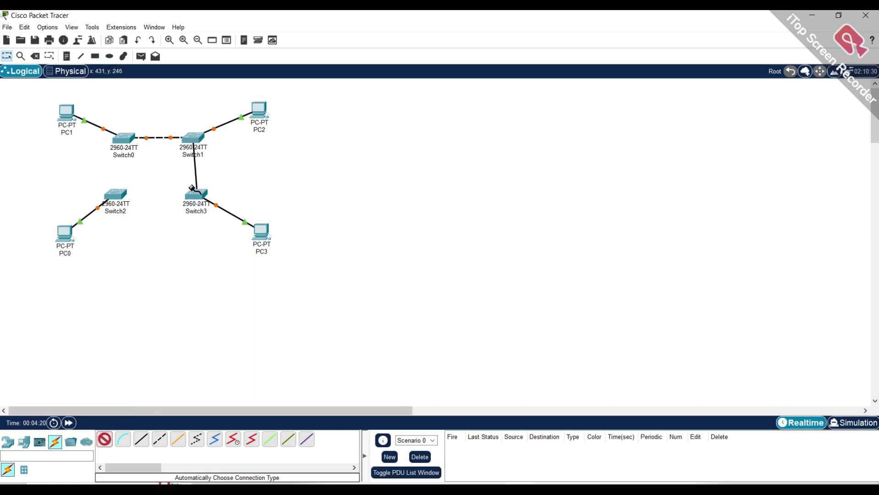
pyautogui.click(195, 194)
# - Connect Switch3 to Switch2 and Switch2 to Switch0 with automatically chosen cables to close the switch ring
pyautogui.click(105, 440)
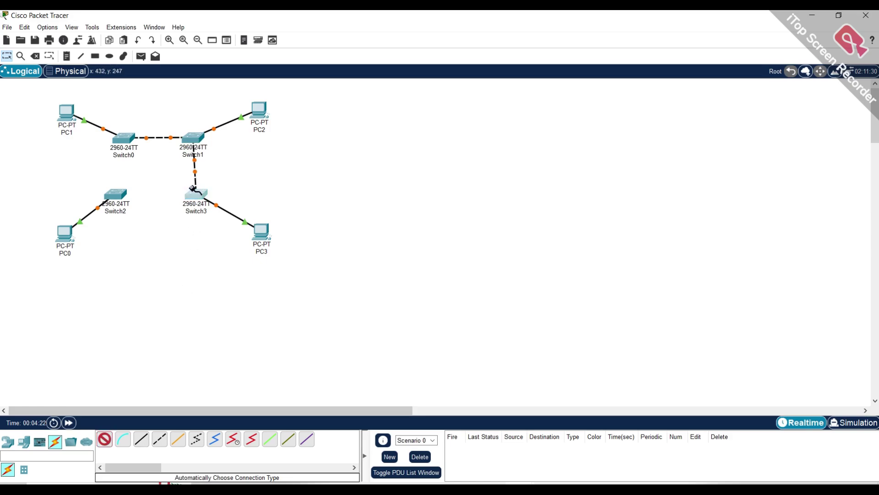
pyautogui.click(196, 194)
pyautogui.click(116, 188)
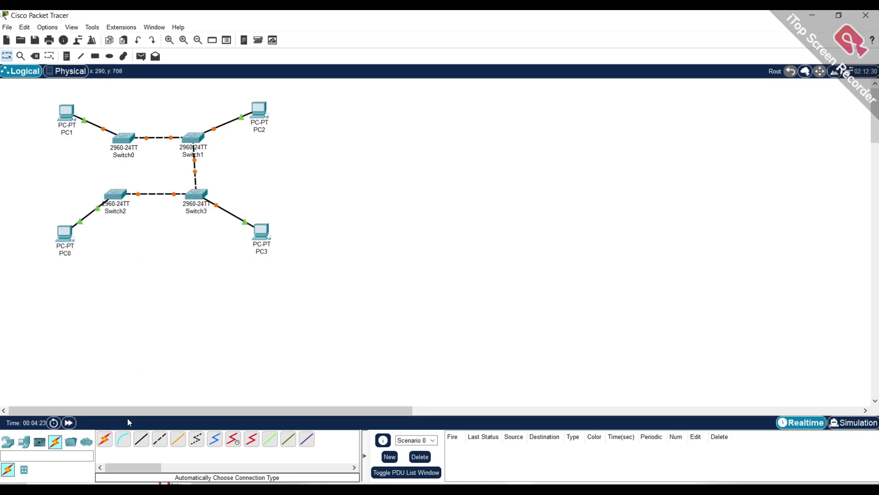
pyautogui.click(105, 439)
pyautogui.click(118, 188)
pyautogui.click(123, 139)
# - Nudge PC0, PC1, Switch0 and Switch1 slightly outward to even out the topology layout
pyautogui.moveTo(71, 239); pyautogui.dragTo(70, 250)
pyautogui.moveTo(71, 119); pyautogui.dragTo(64, 113)
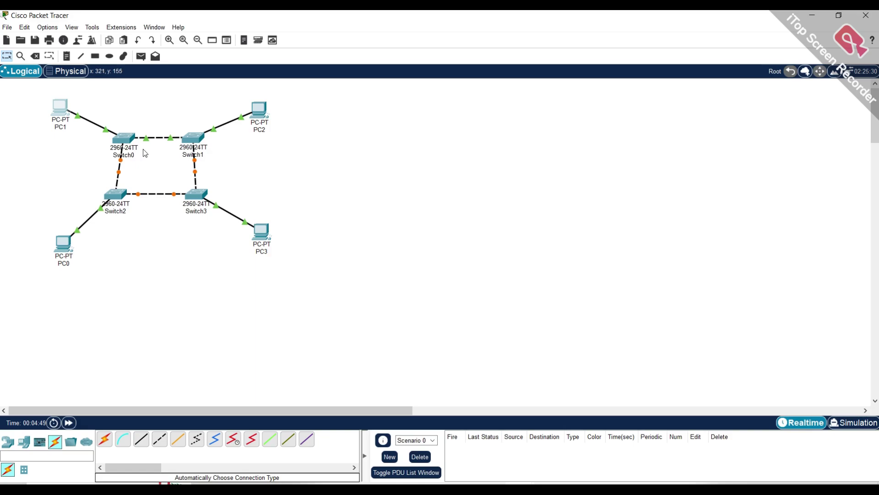
pyautogui.moveTo(124, 138); pyautogui.dragTo(118, 136)
pyautogui.moveTo(190, 143); pyautogui.dragTo(194, 139)
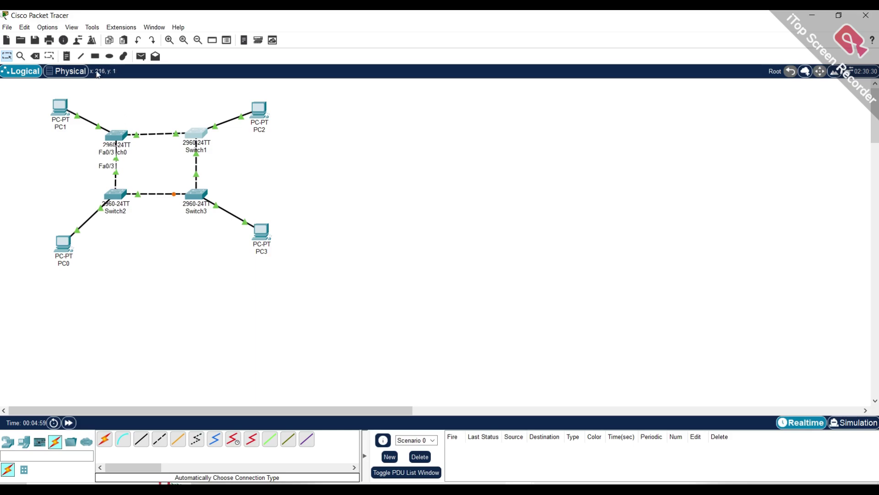
# - Draw an unfilled ellipse with a black outline around the four interconnected switches
pyautogui.click(109, 57)
pyautogui.moveTo(87, 111)
pyautogui.mouseDown()
pyautogui.moveTo(139, 131)
pyautogui.moveTo(197, 205)
pyautogui.moveTo(229, 224)
pyautogui.mouseUp()
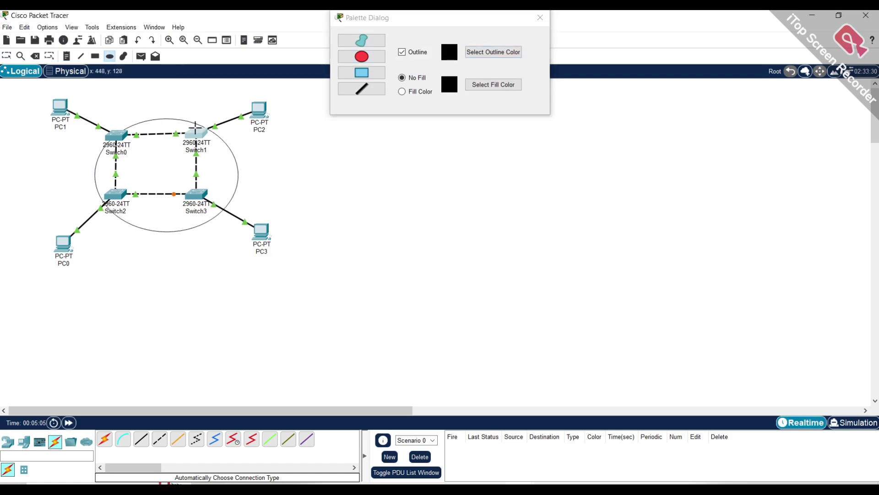
pyautogui.moveTo(174, 102); pyautogui.dragTo(194, 123)
# - Set the ellipse drawing palette to use a light green fill color, #b6ff49, and close the palette
pyautogui.click(498, 84)
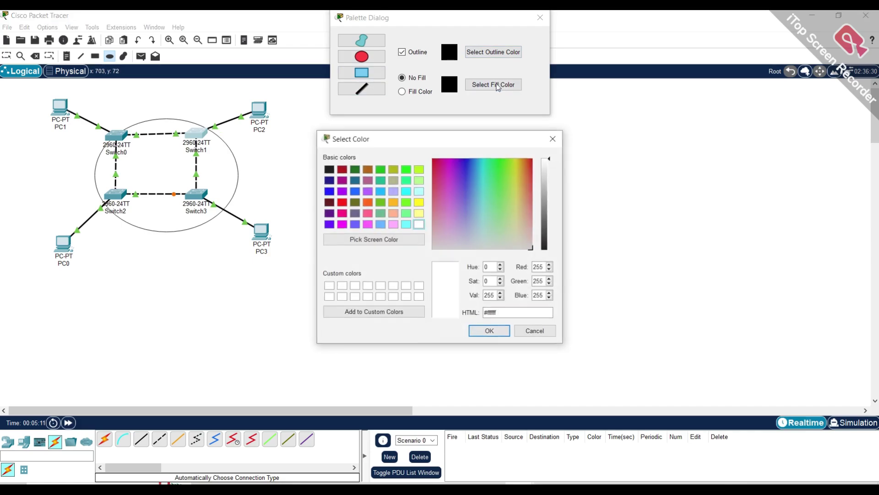
pyautogui.click(510, 188)
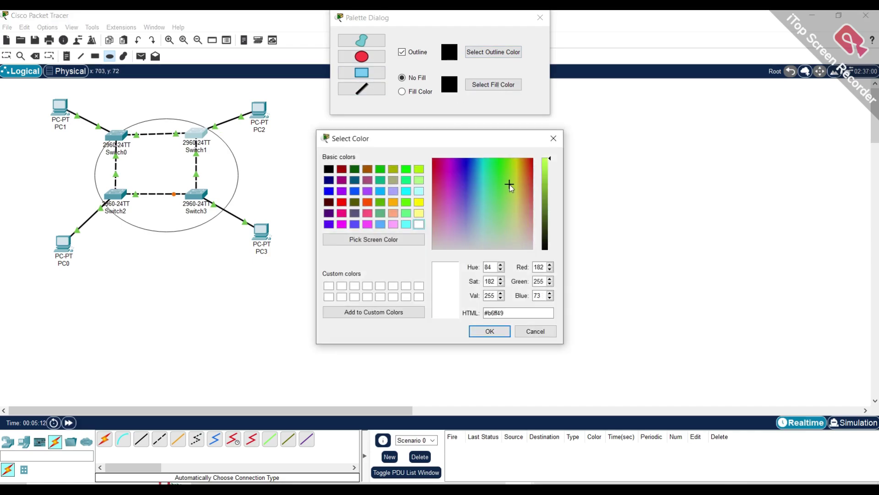
pyautogui.click(489, 330)
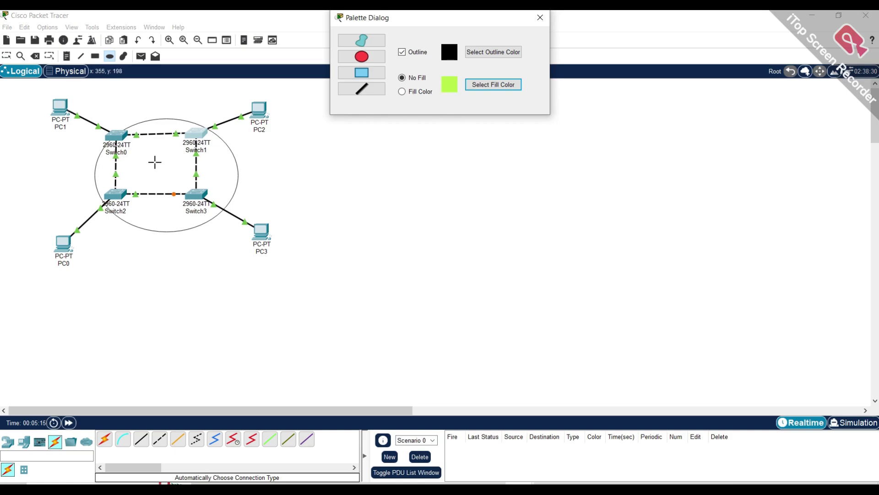
pyautogui.click(424, 93)
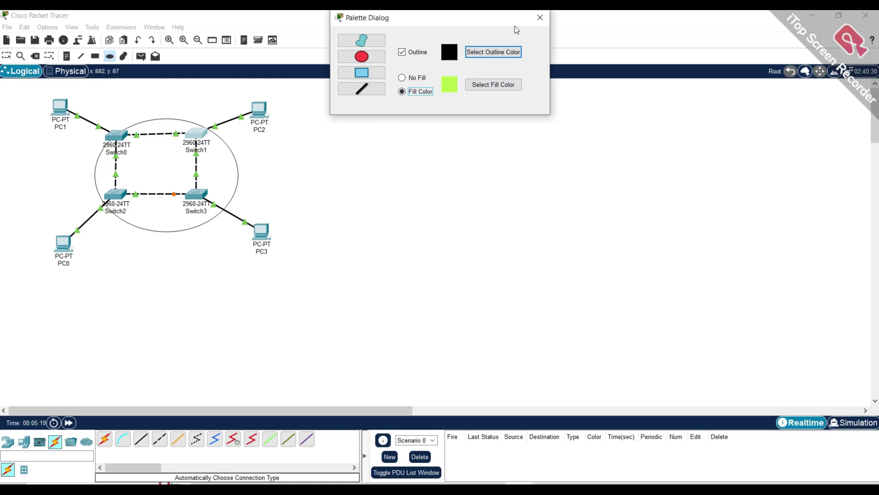
pyautogui.click(541, 17)
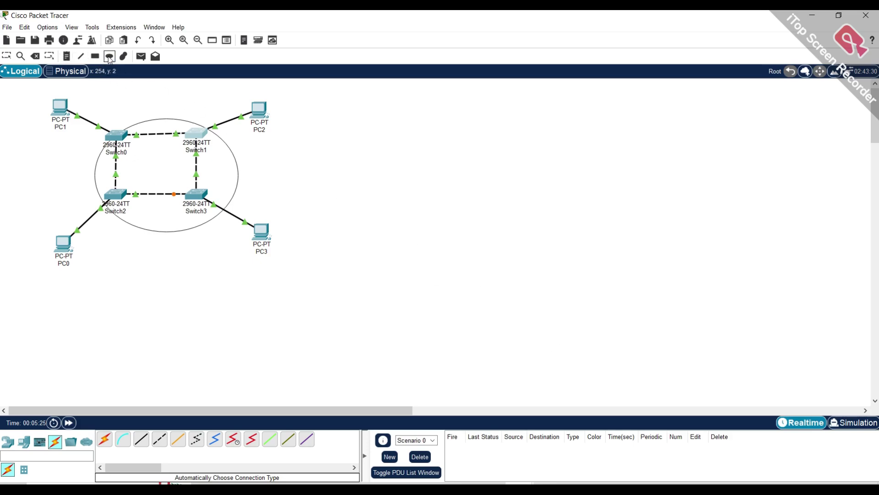
pyautogui.click(109, 56)
pyautogui.click(540, 17)
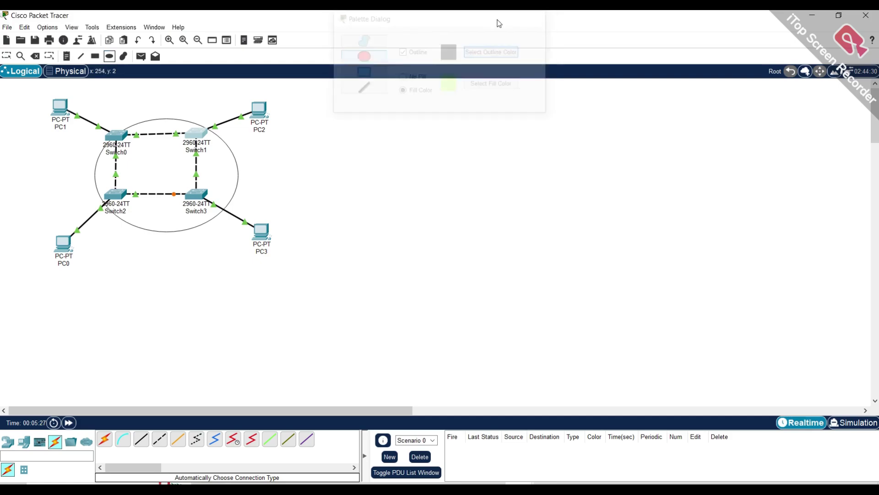
# - Try to send a simple PDU from PC1 to PC2 and to PC3
pyautogui.click(143, 56)
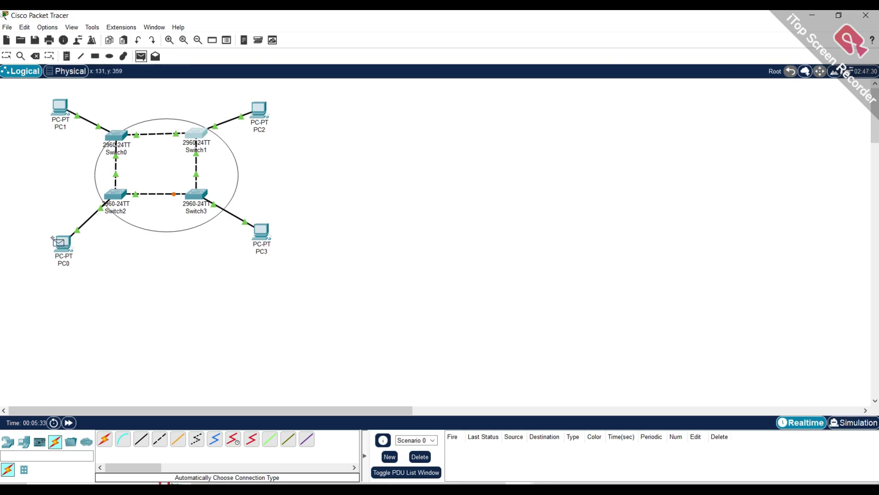
pyautogui.moveTo(51, 237)
pyautogui.click(61, 107)
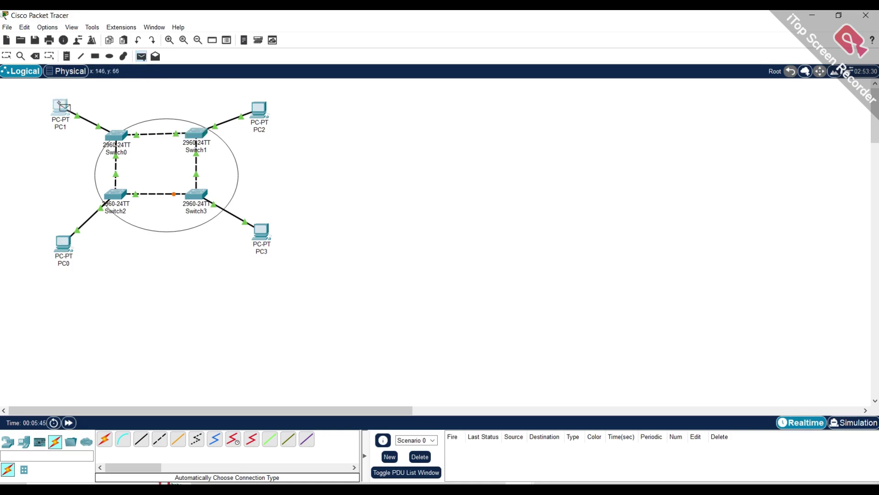
pyautogui.click(260, 109)
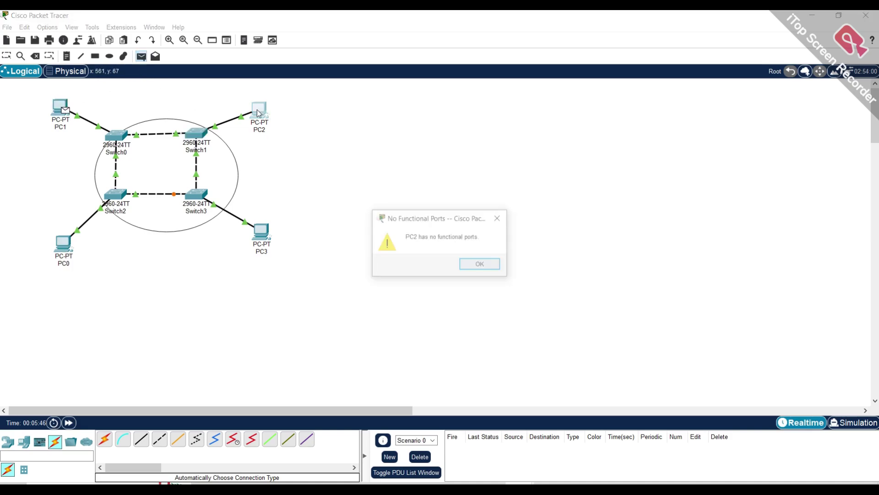
pyautogui.click(483, 264)
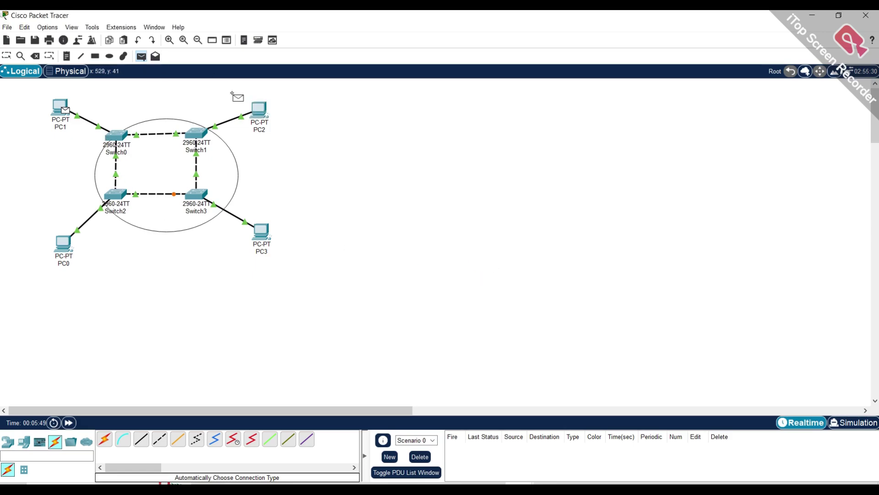
pyautogui.click(260, 112)
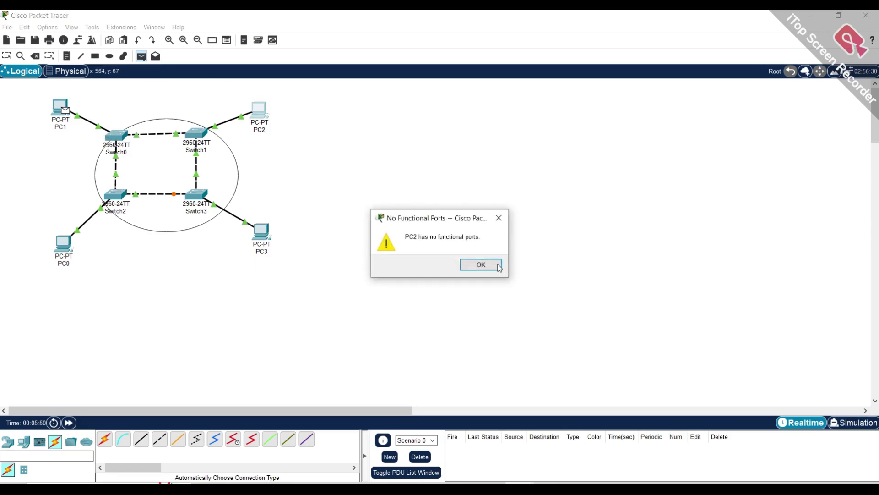
pyautogui.click(481, 265)
pyautogui.click(261, 232)
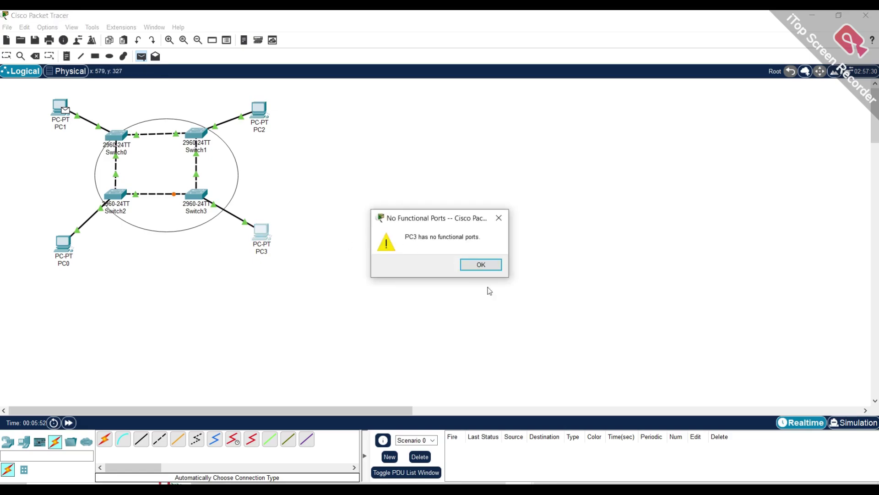
pyautogui.click(480, 265)
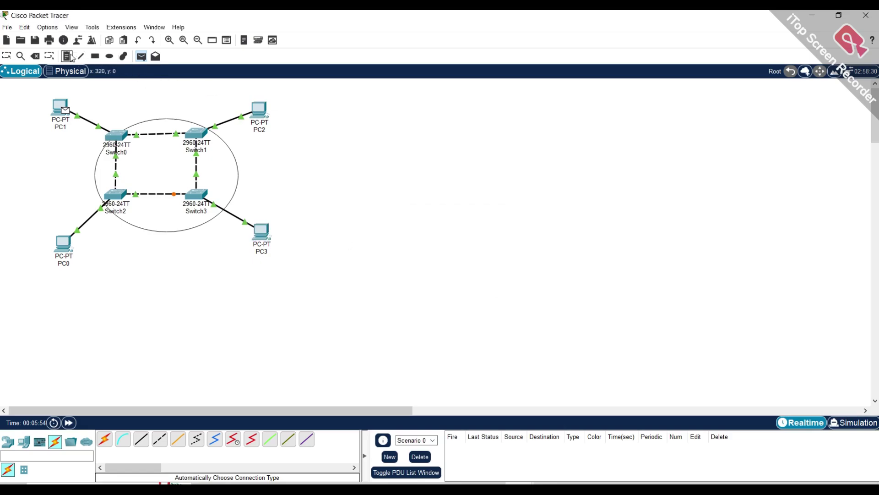
pyautogui.click(35, 56)
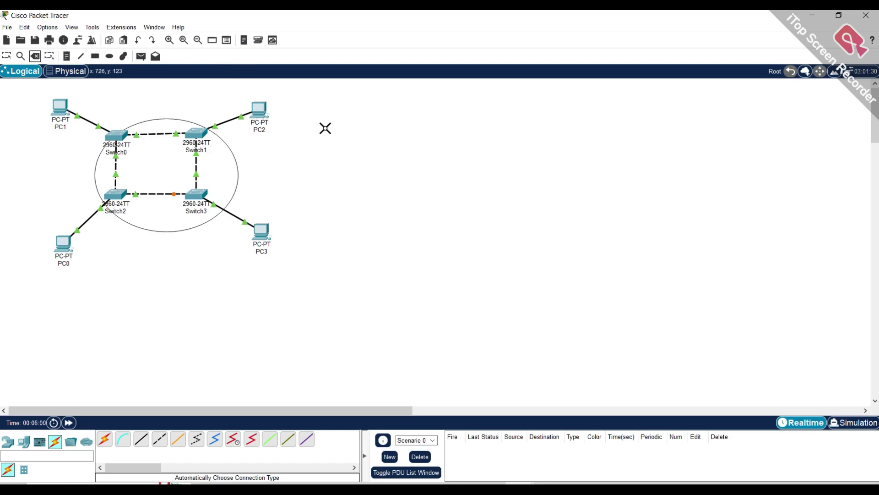
pyautogui.click(261, 228)
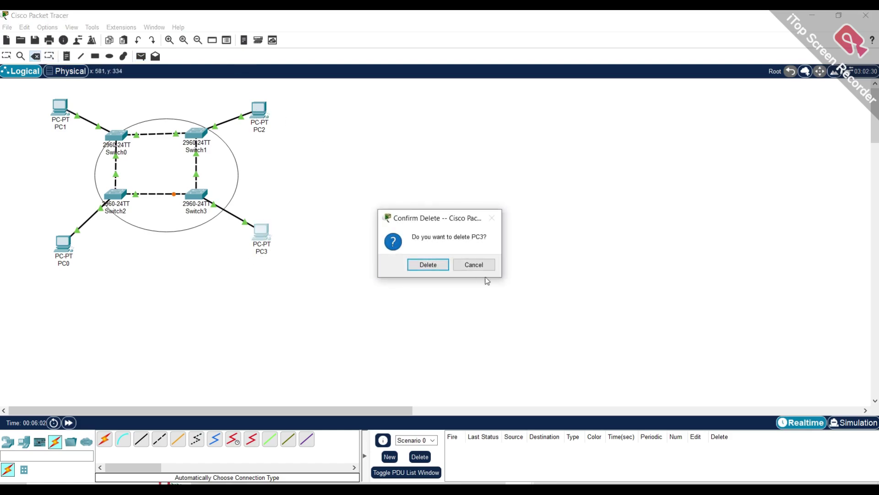
pyautogui.click(473, 265)
pyautogui.press('Escape')
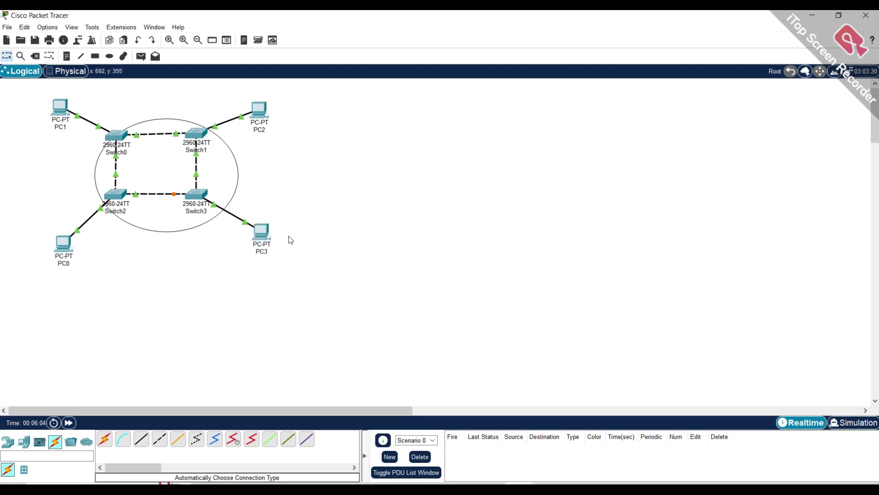
# - Set PC0's static IPv4 address to 196.168.0.2 with subnet mask 255.255.255.0, and copy the address
pyautogui.click(67, 248)
pyautogui.click(61, 246)
pyautogui.click(391, 103)
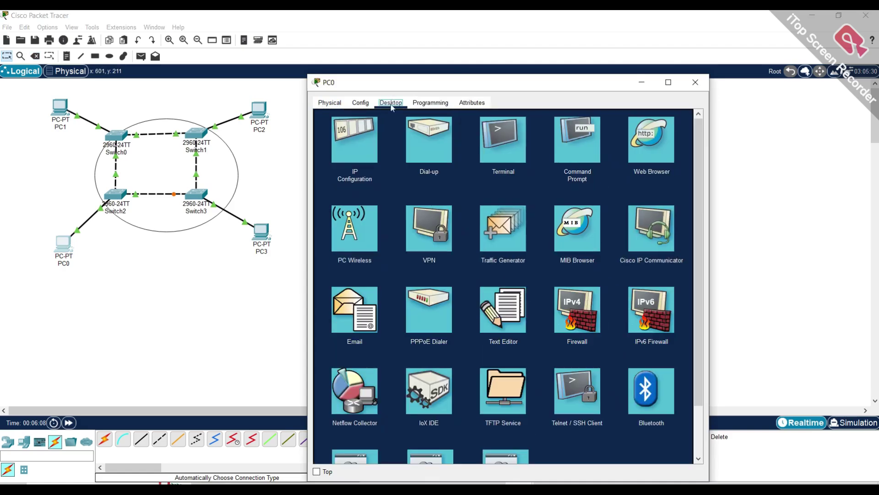
pyautogui.click(361, 142)
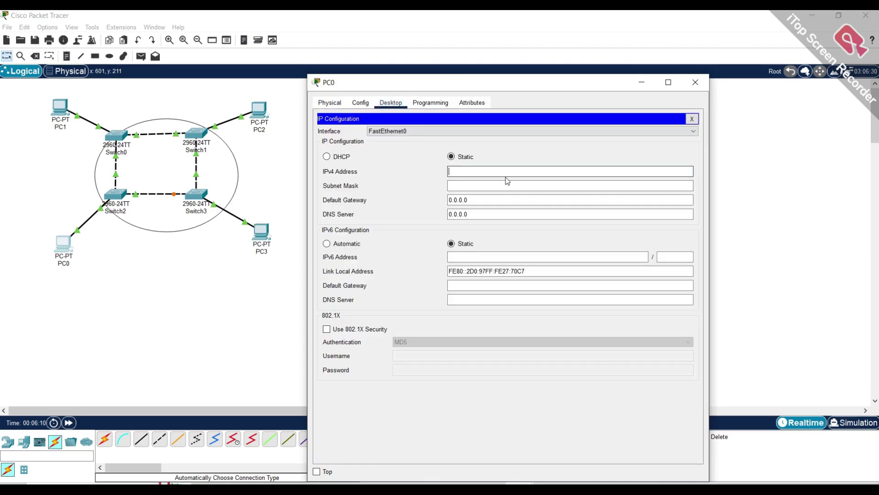
pyautogui.click(502, 171)
pyautogui.write('196.168.0.2')
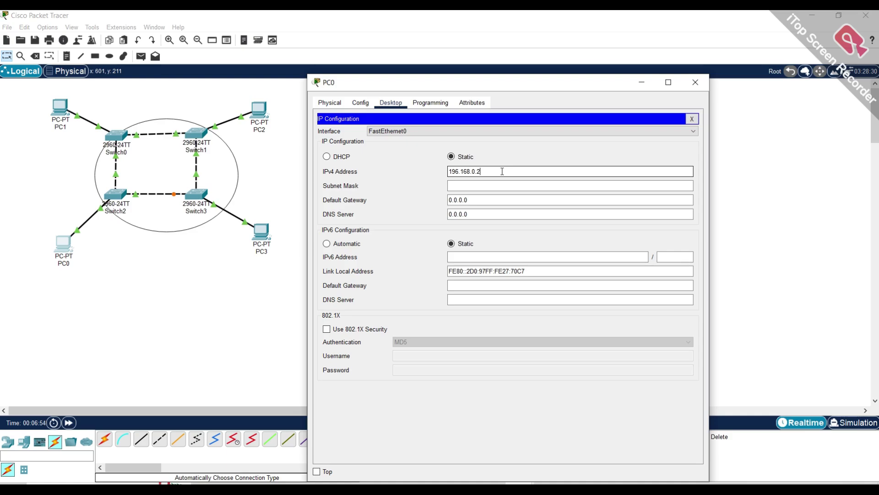
pyautogui.press('Tab')
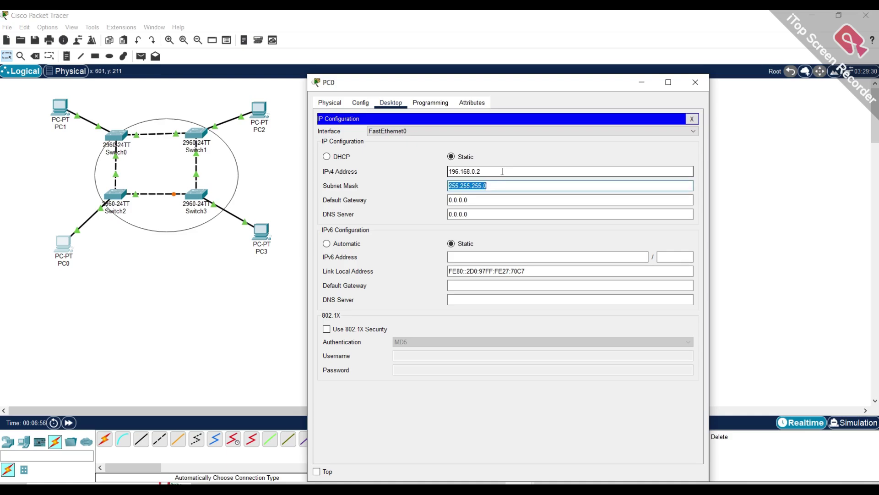
pyautogui.click(504, 171)
pyautogui.hotkey('ctrl', 'c')
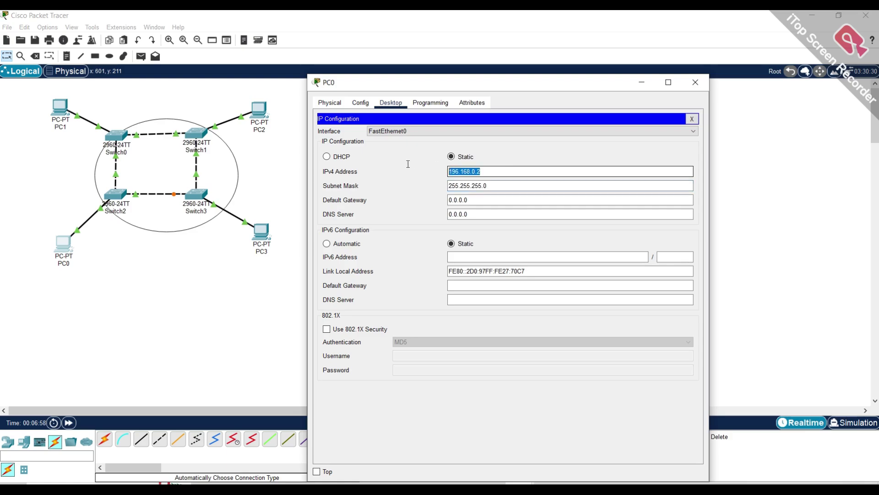
pyautogui.click(695, 83)
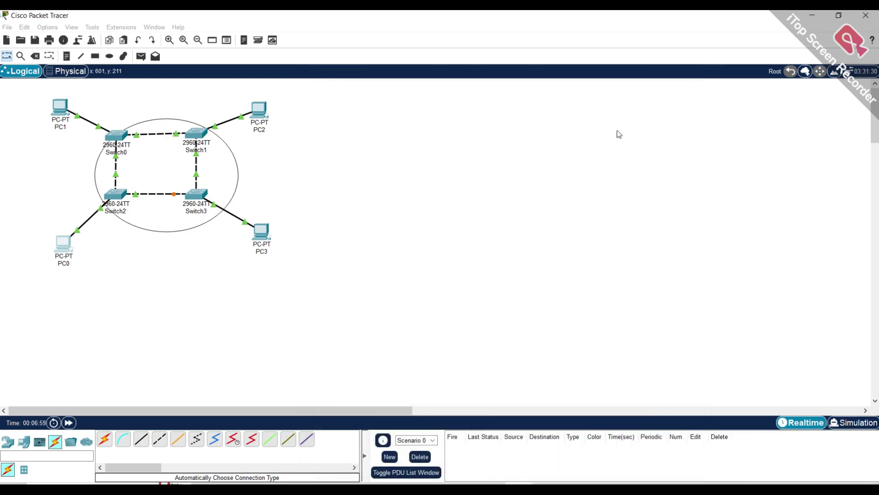
# - Set PC1's static IPv4 address to 196.168.0.4 with subnet mask 255.255.255.0, reusing the copied address
pyautogui.click(64, 114)
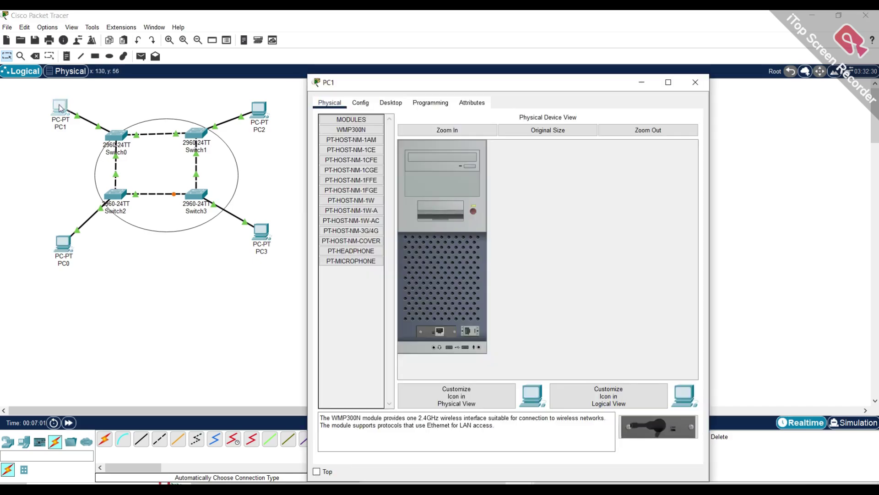
pyautogui.click(383, 105)
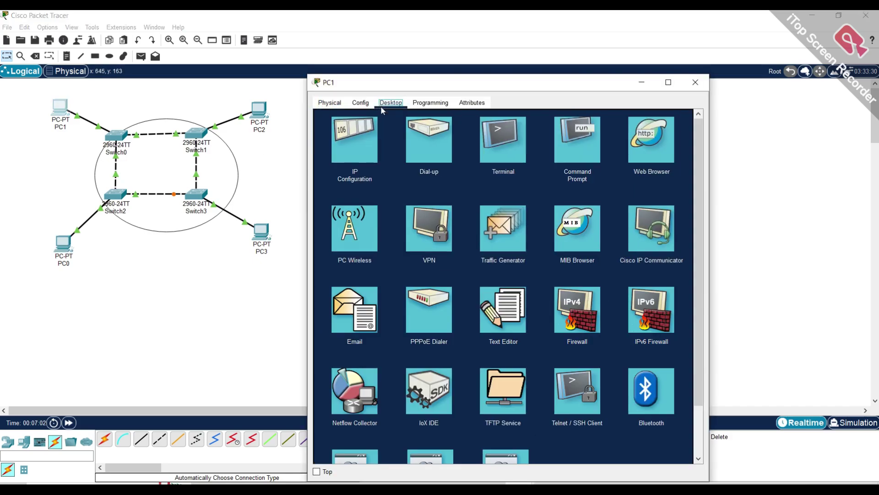
pyautogui.click(354, 139)
pyautogui.click(506, 171)
pyautogui.hotkey('ctrl', 'v')
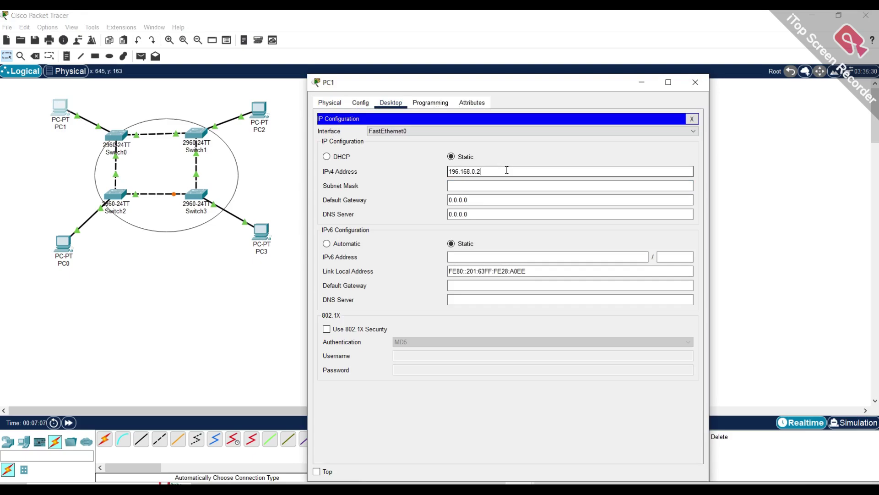
pyautogui.press('Tab')
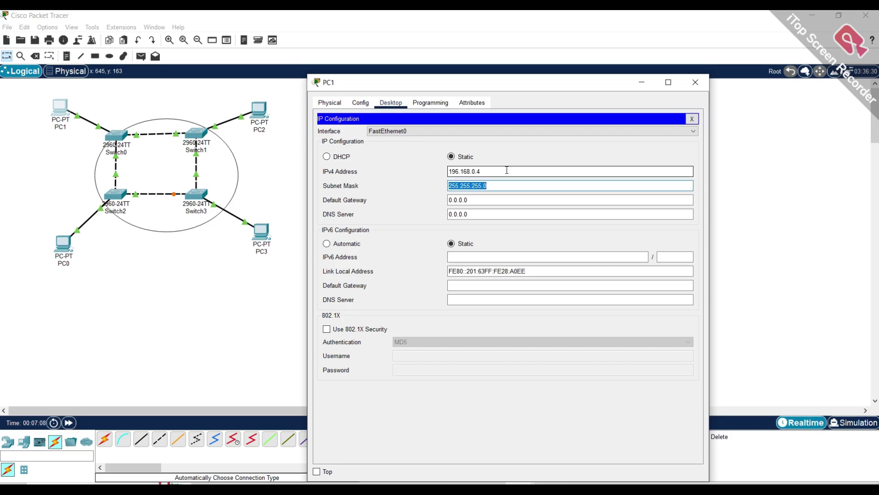
pyautogui.click(695, 82)
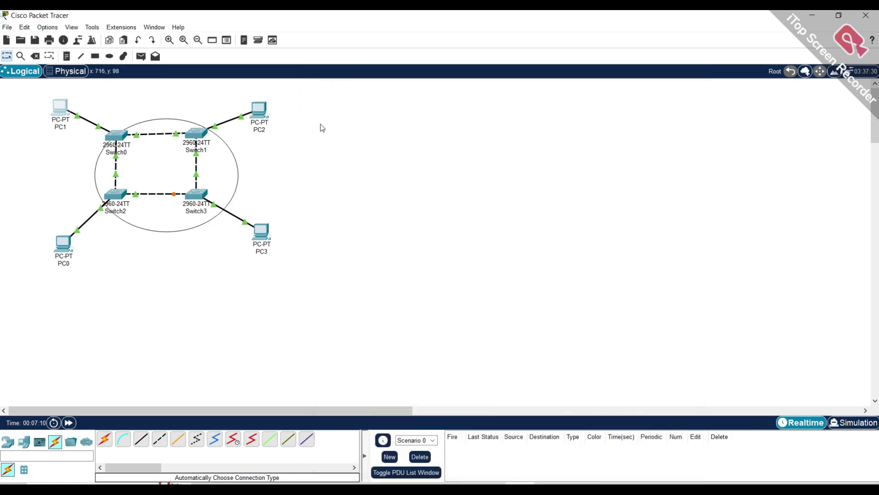
# - Set PC2's static IPv4 address to 196.168.0.6 with subnet mask 255.255.255.0, and close its configuration
pyautogui.click(259, 110)
pyautogui.click(360, 102)
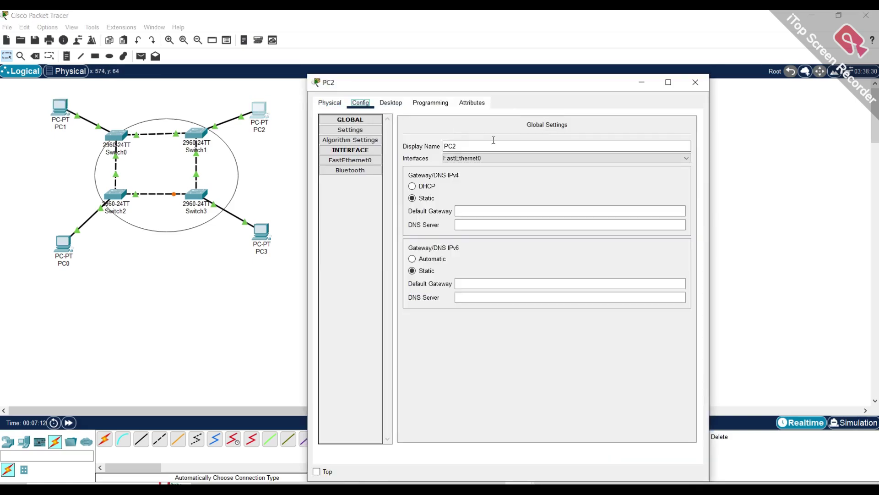
pyautogui.click(392, 102)
pyautogui.click(353, 136)
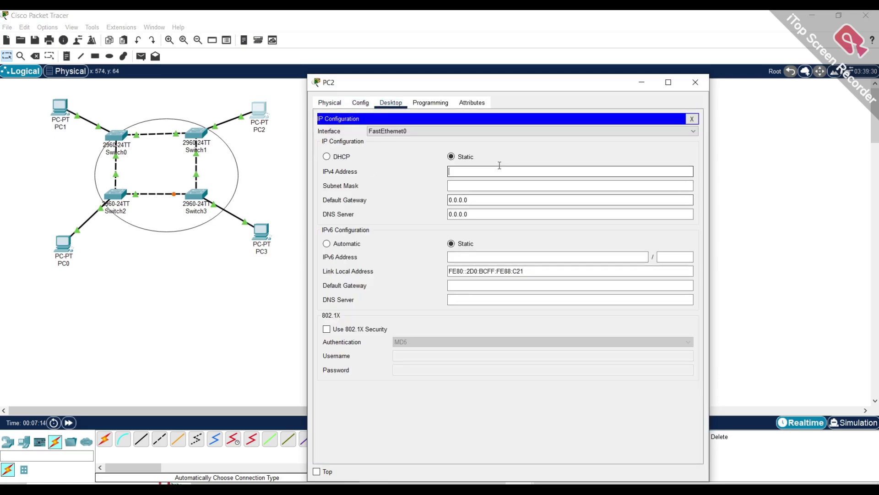
pyautogui.write('196.168.0.2')
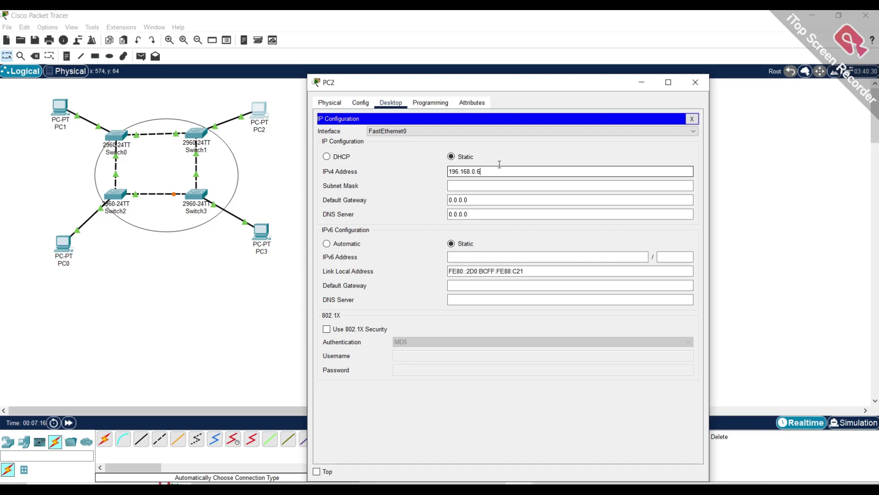
pyautogui.press('Tab')
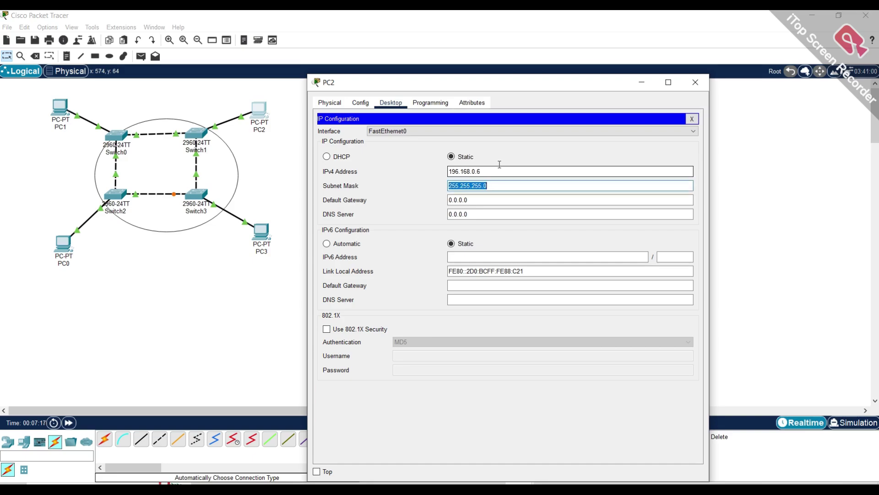
pyautogui.click(695, 82)
# - Set PC3's static IPv4 address to 196.168.0.7 with subnet mask 255.255.255.0, and close its configuration
pyautogui.click(261, 234)
pyautogui.click(398, 103)
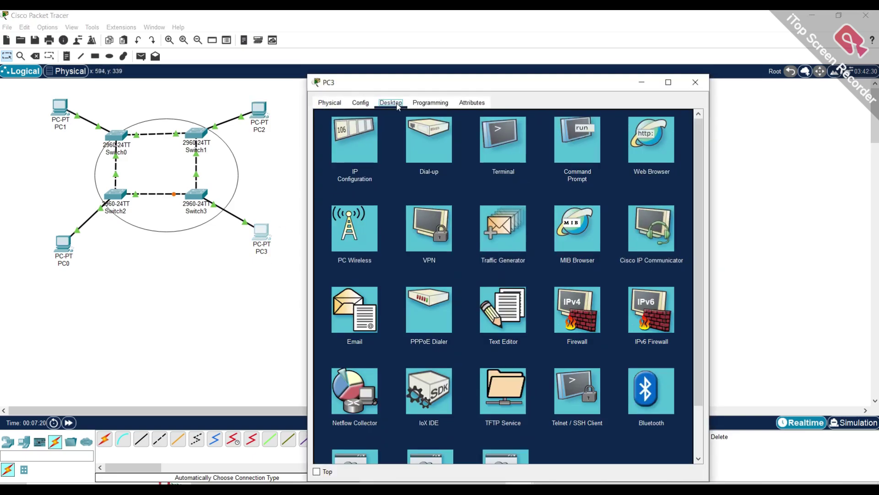
pyautogui.click(358, 138)
pyautogui.click(493, 171)
pyautogui.write('196.168.0.2')
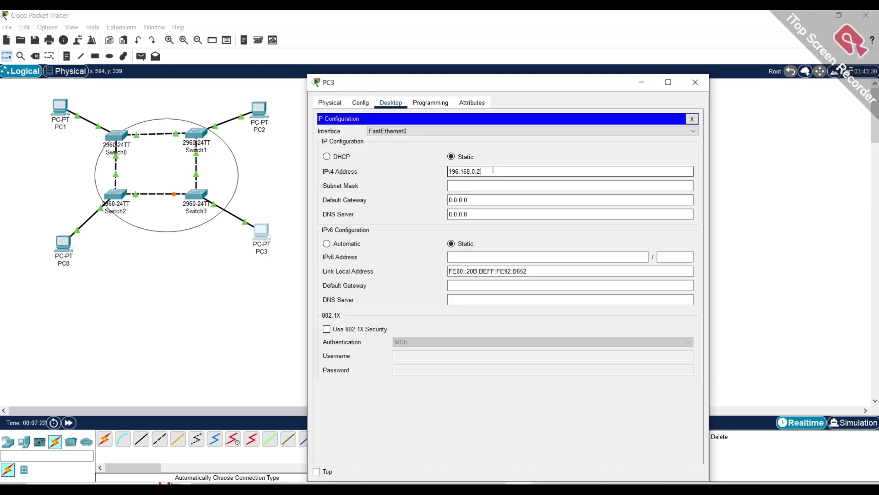
pyautogui.press('Tab')
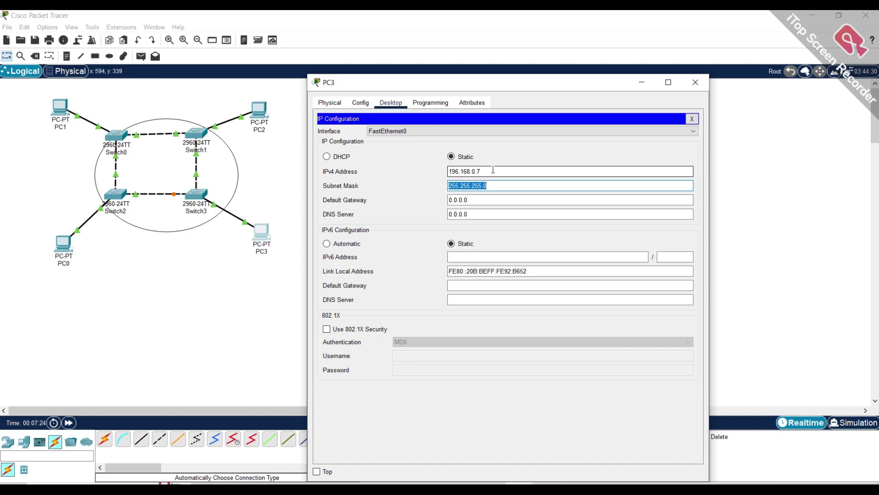
pyautogui.press('Tab')
pyautogui.click(695, 82)
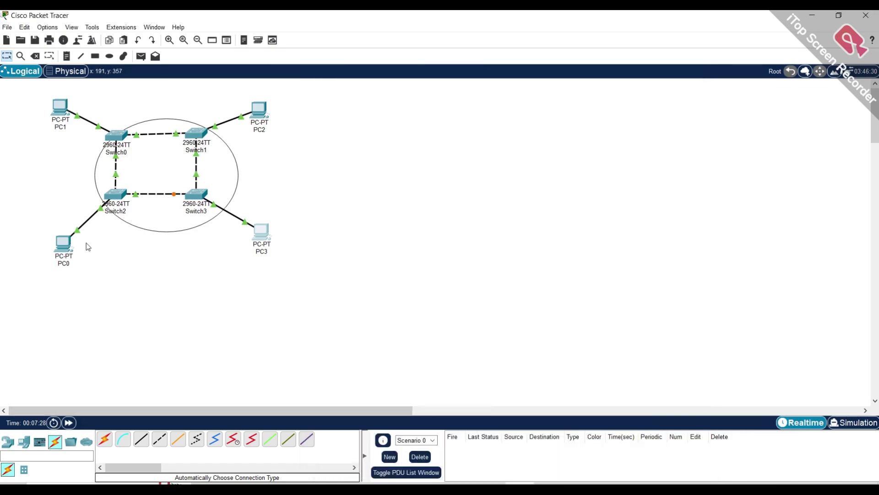
# - Check PC0's IP configuration and extend its workspace label to read PC0 196.168.0.2
pyautogui.click(63, 243)
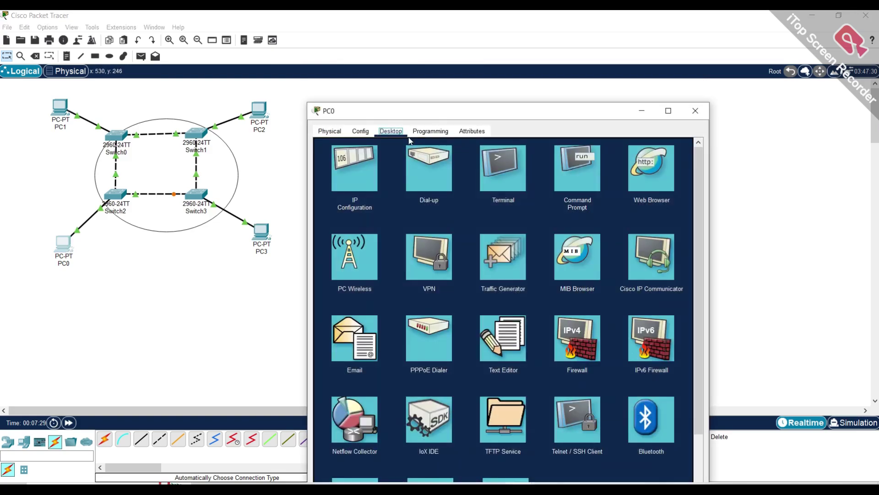
pyautogui.click(355, 173)
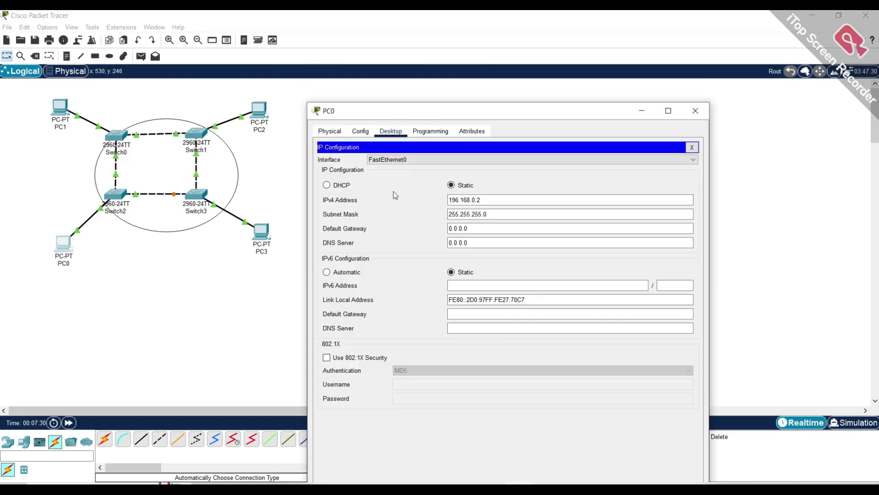
pyautogui.click(192, 267)
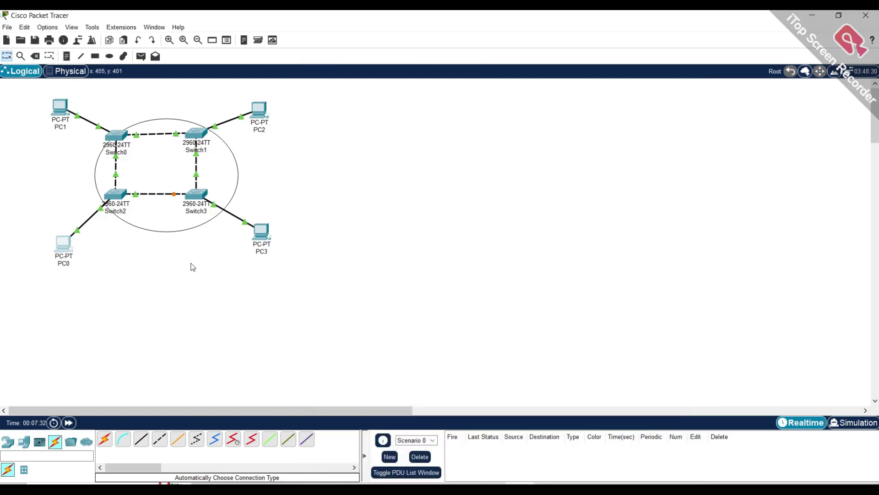
pyautogui.click(67, 262)
pyautogui.write('196.168.0.2')
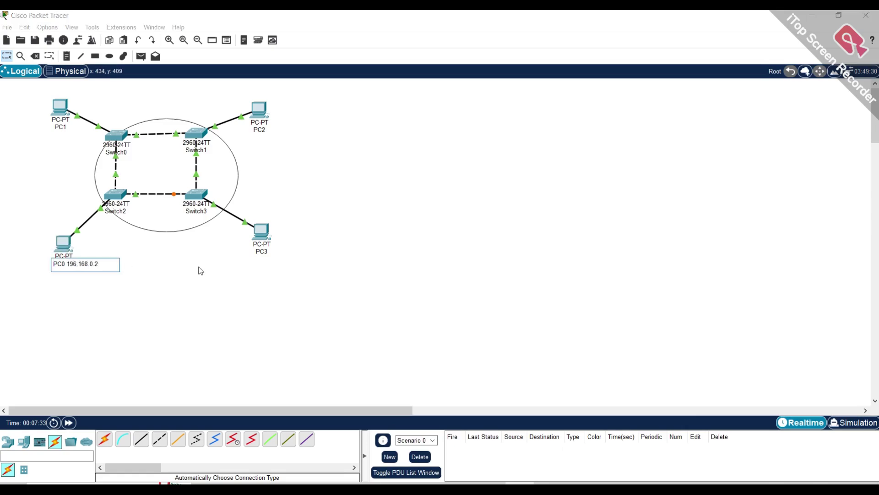
pyautogui.click(199, 270)
# - Copy PC1's IPv4 address from its IP configuration and close the device window
pyautogui.click(59, 109)
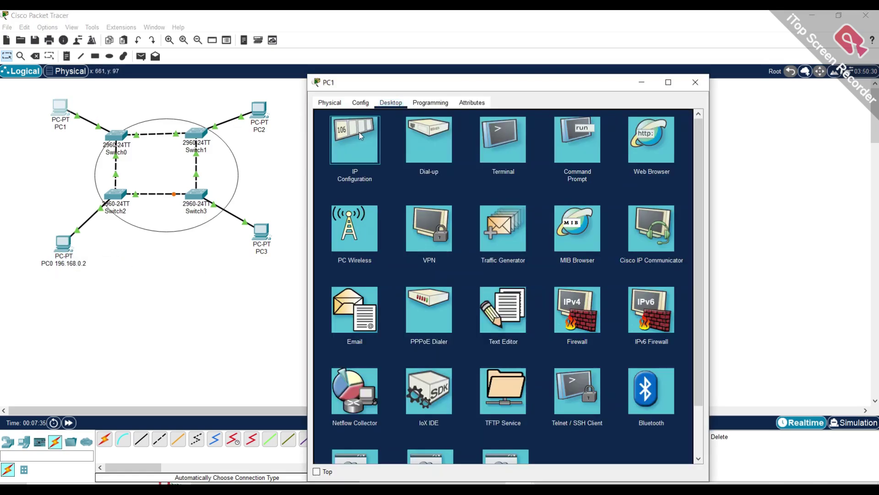
pyautogui.click(355, 133)
pyautogui.moveTo(486, 171); pyautogui.dragTo(416, 171)
pyautogui.hotkey('ctrl', 'c')
pyautogui.click(695, 82)
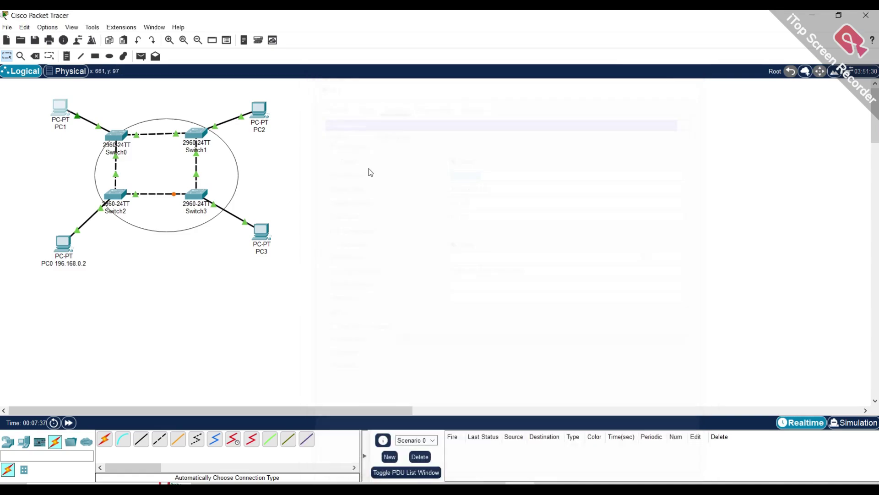
pyautogui.click(56, 112)
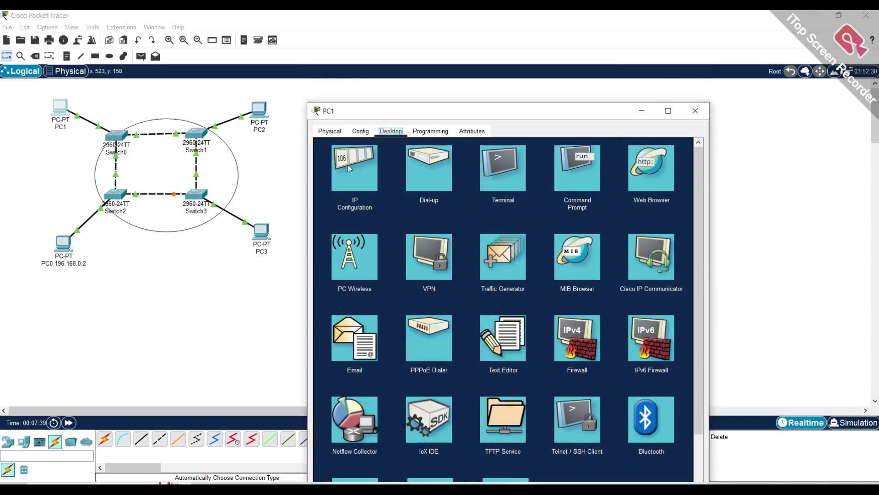
pyautogui.click(695, 110)
pyautogui.click(61, 114)
pyautogui.click(696, 111)
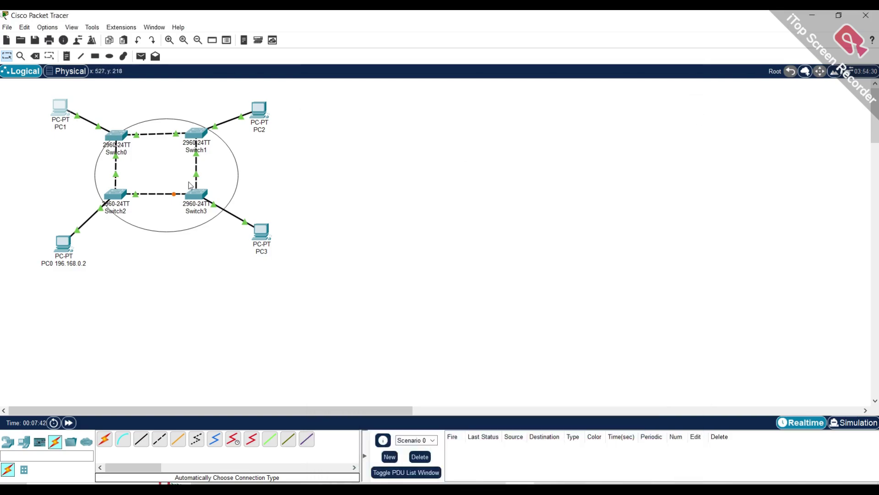
# - Append the copied address to PC1's workspace label so it reads PC1 196.168.0.4
pyautogui.click(63, 123)
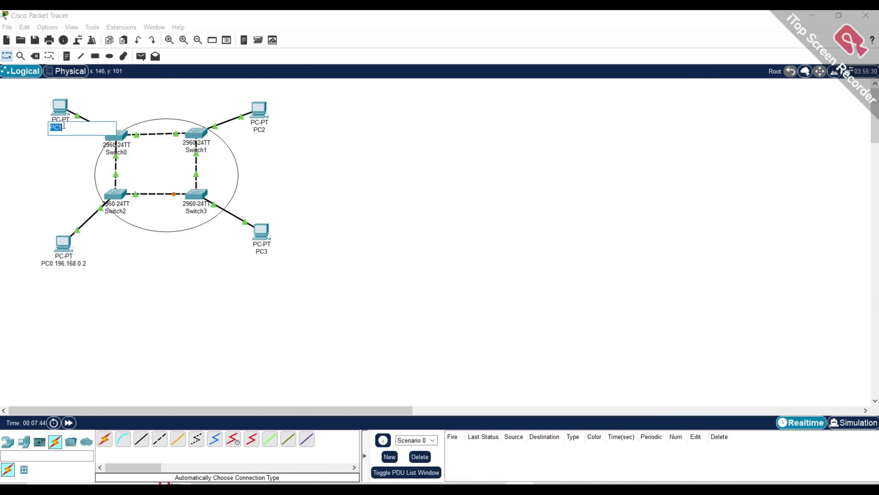
pyautogui.click(74, 126)
pyautogui.hotkey('ctrl', 'v')
pyautogui.click(258, 130)
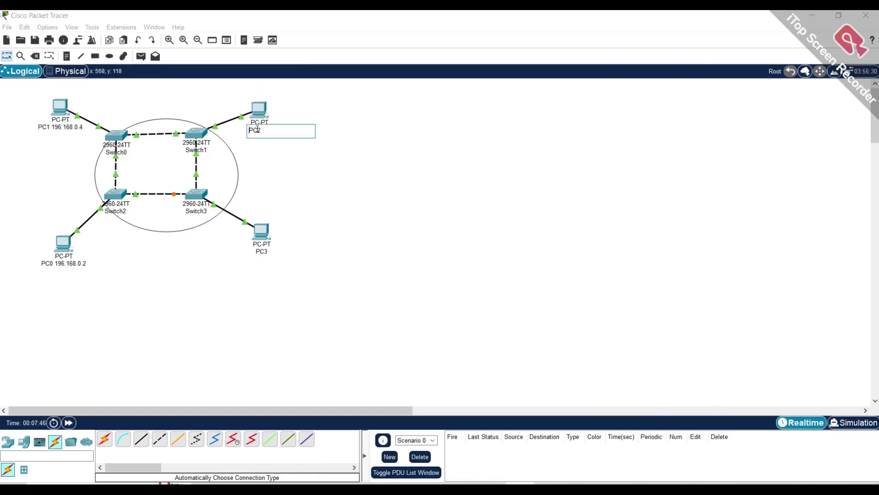
pyautogui.hotkey('ctrl', 'v')
pyautogui.hotkey('ctrl', 'z')
pyautogui.click(327, 135)
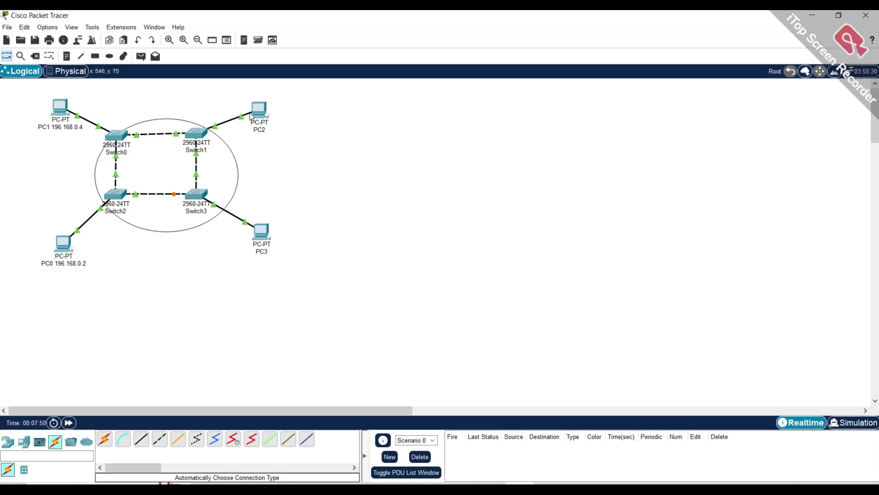
# - Copy PC2's IPv4 address and append it to its workspace label so it reads PC2 196.168.0.6
pyautogui.click(260, 109)
pyautogui.click(355, 147)
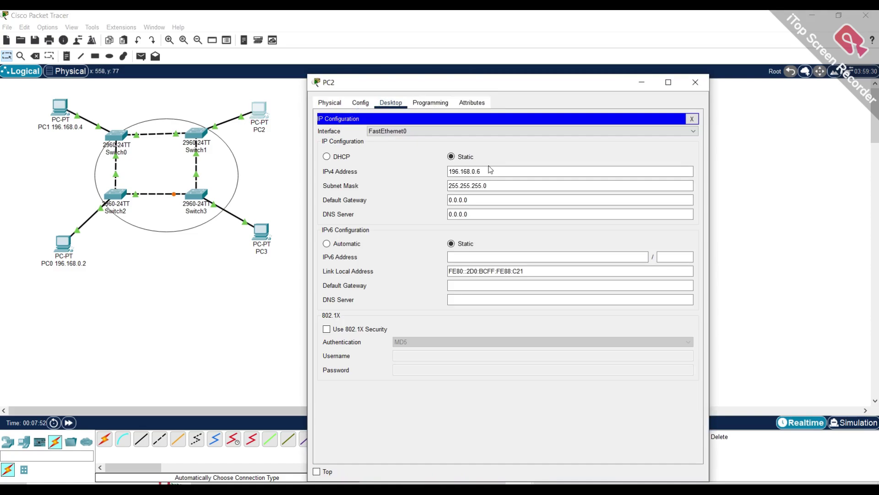
pyautogui.moveTo(490, 171); pyautogui.dragTo(449, 171)
pyautogui.hotkey('ctrl', 'c')
pyautogui.click(696, 82)
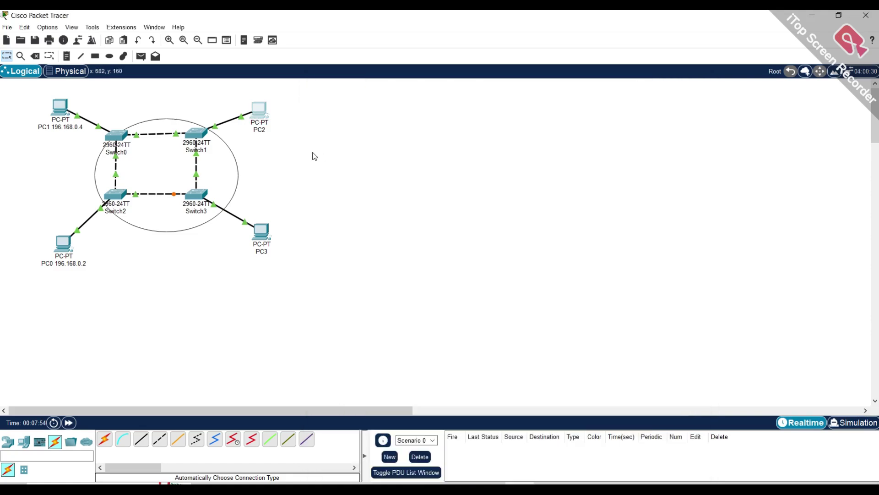
pyautogui.click(264, 129)
pyautogui.hotkey('ctrl', 'v')
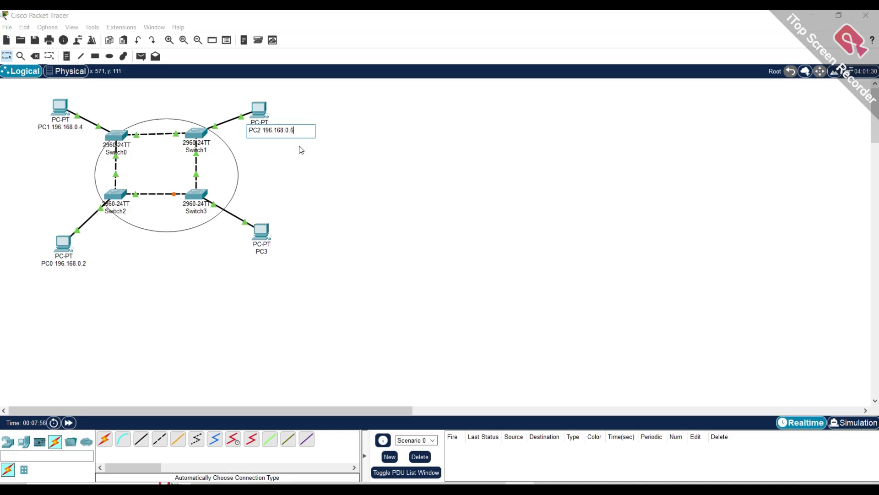
pyautogui.click(300, 149)
# - Copy PC3's IPv4 address and append it to its workspace label so it reads PC3 196.168.0.7
pyautogui.click(261, 233)
pyautogui.click(348, 172)
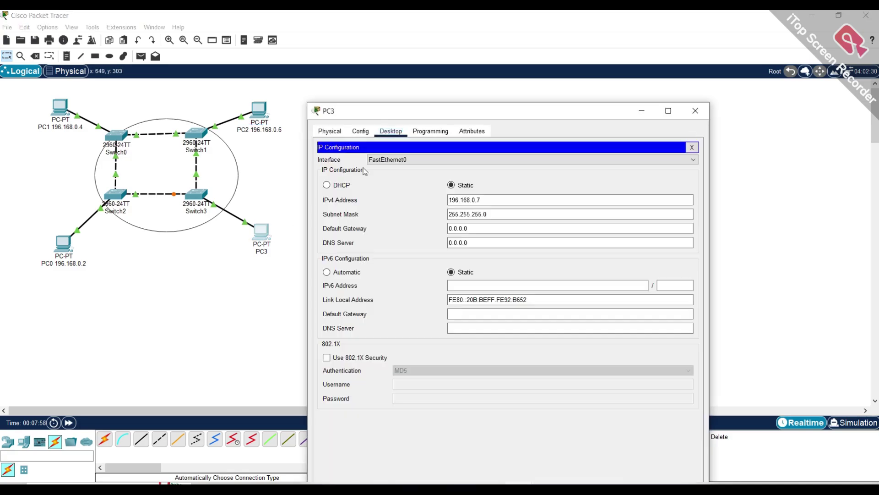
pyautogui.moveTo(489, 200); pyautogui.dragTo(424, 200)
pyautogui.hotkey('ctrl', 'c')
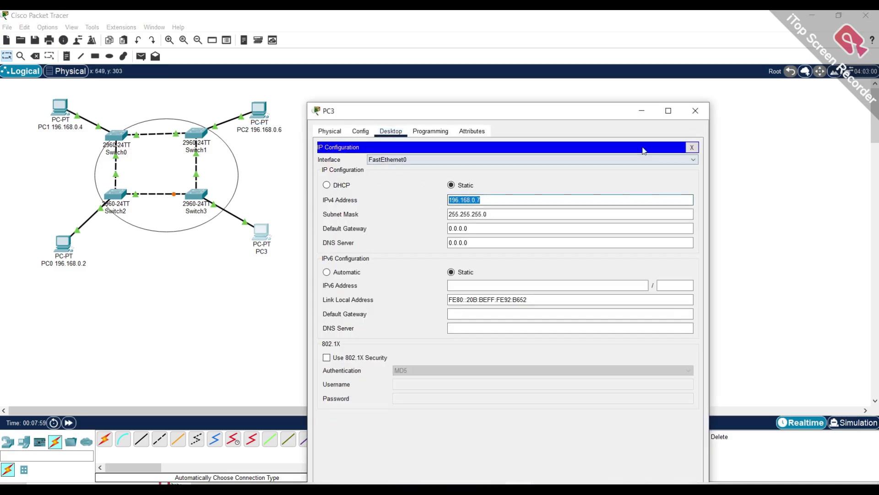
pyautogui.click(695, 110)
pyautogui.click(261, 251)
pyautogui.hotkey('ctrl', 'v')
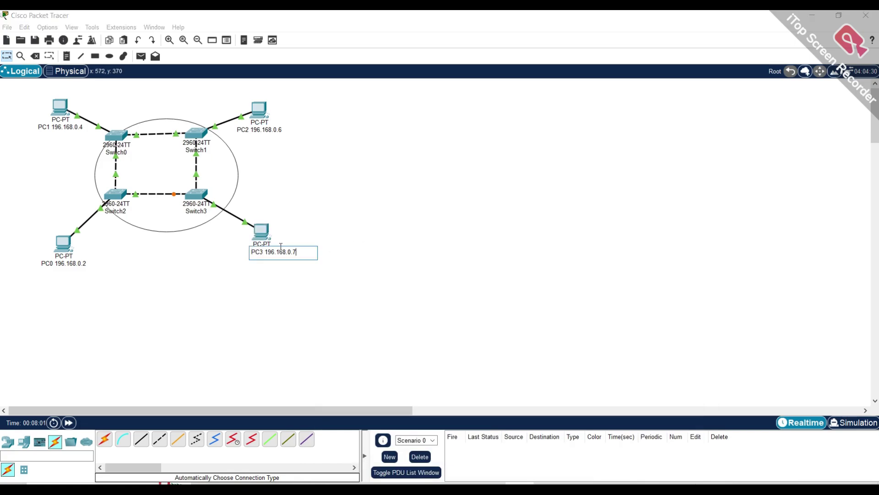
pyautogui.click(407, 241)
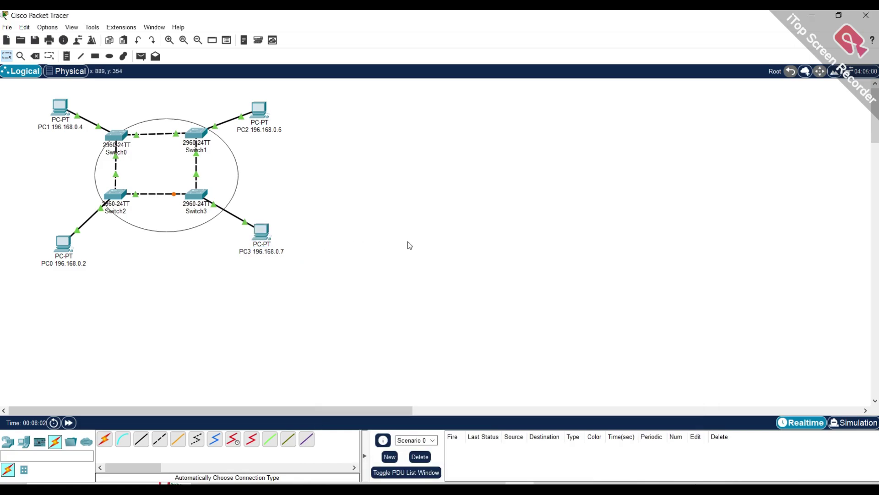
# - Send a simple PDU from PC0 to PC2 in real-time mode
pyautogui.click(140, 56)
pyautogui.click(62, 242)
pyautogui.click(259, 109)
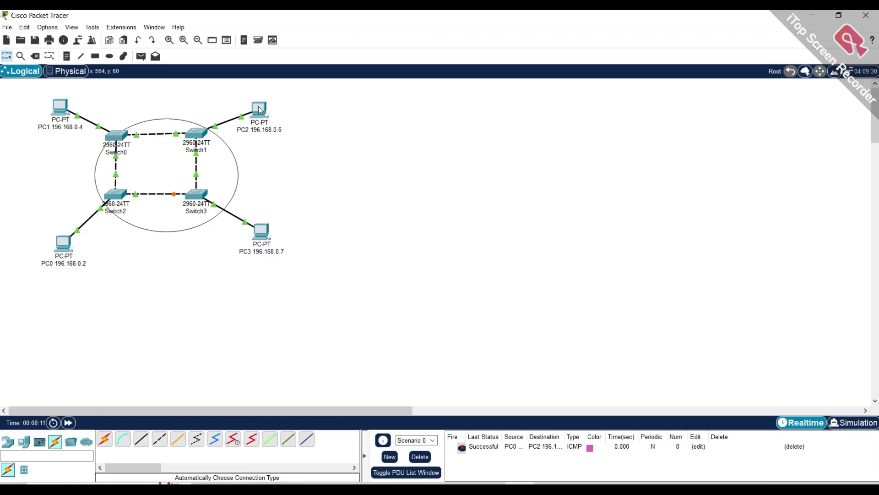
# - Switch to simulation mode, play the PC0-to-PC2 packet's round trip, and pause the playback
pyautogui.click(855, 421)
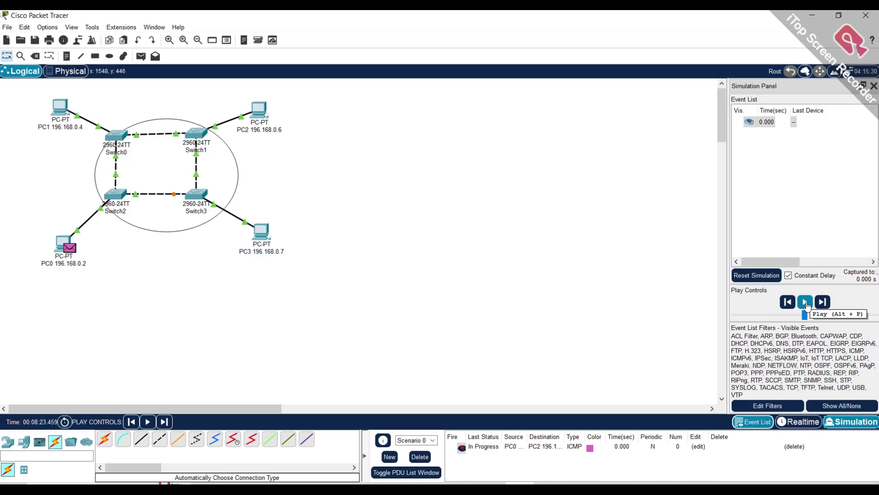
pyautogui.click(806, 302)
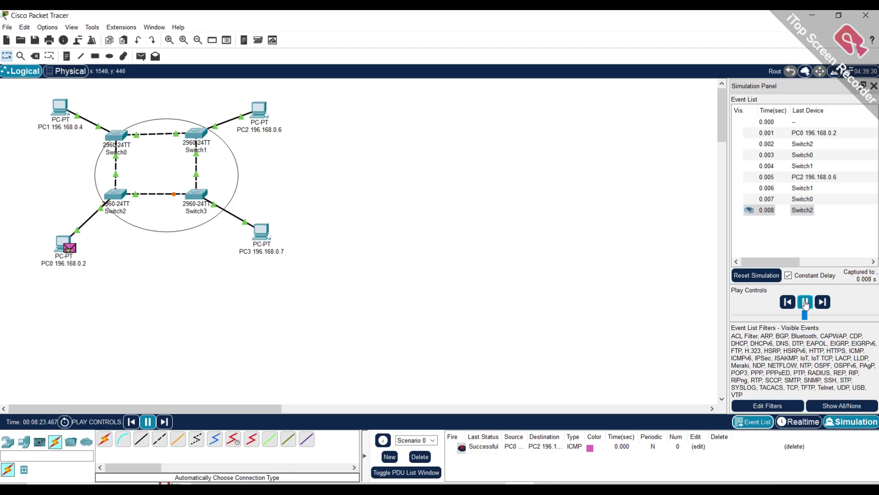
pyautogui.click(805, 302)
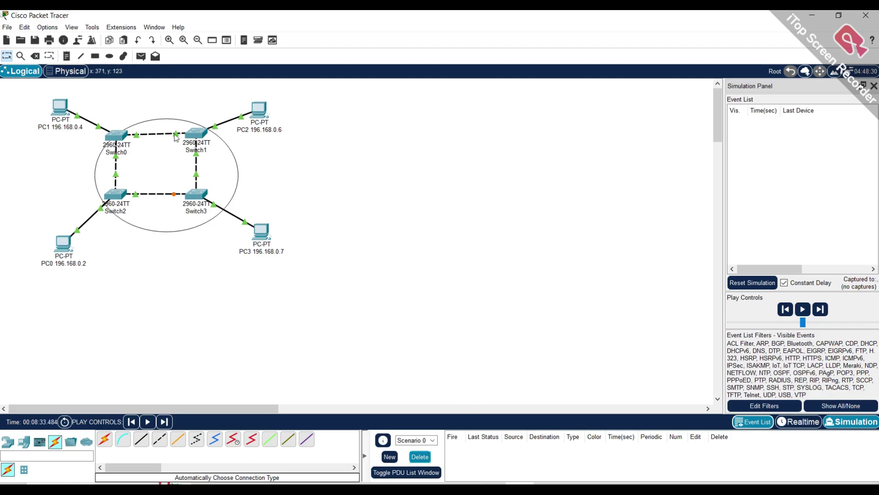
# - Add a simple PDU from PC3 to PC2 in simulation mode
pyautogui.click(141, 56)
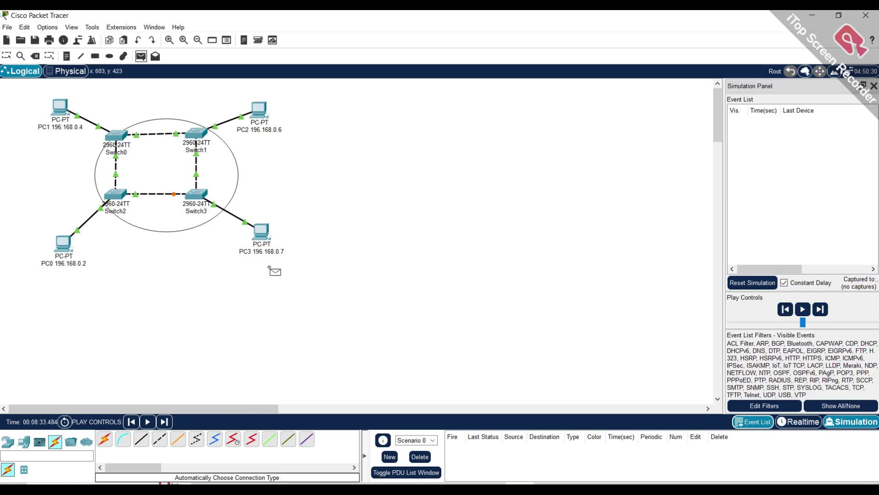
pyautogui.click(258, 232)
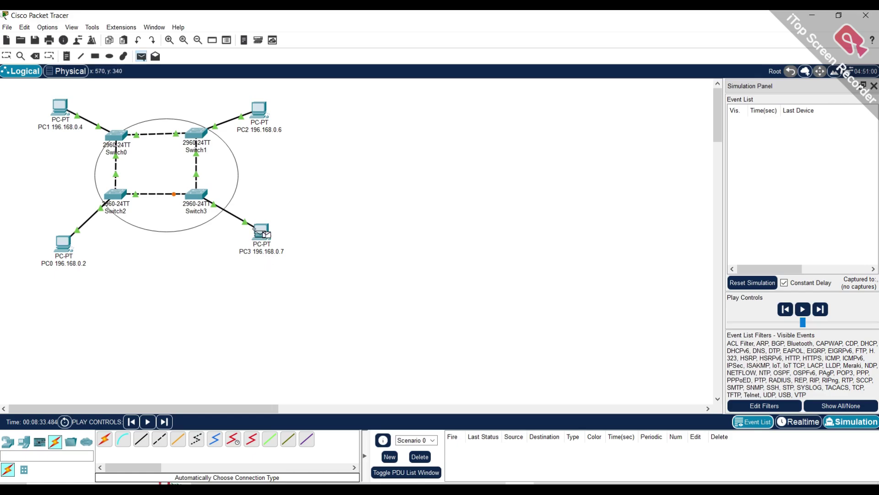
pyautogui.click(250, 100)
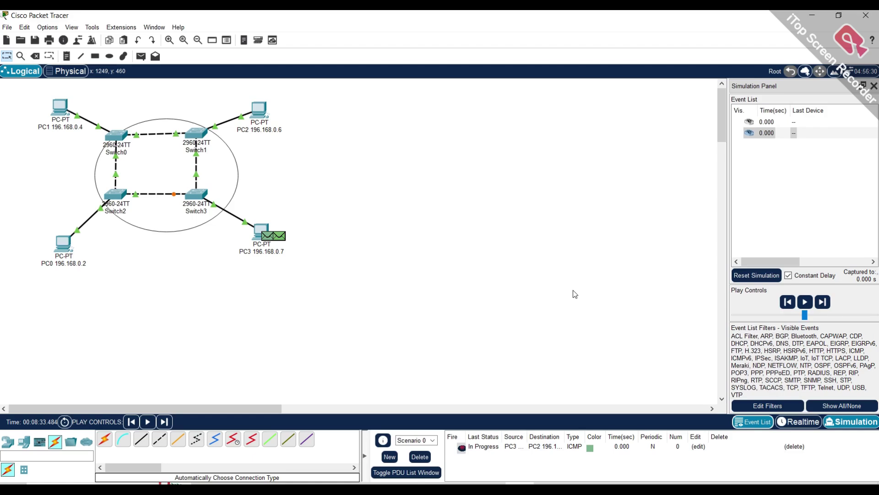
# - Play the simulation of the PC3-to-PC2 packet, pause it, and reset the simulation
pyautogui.click(806, 303)
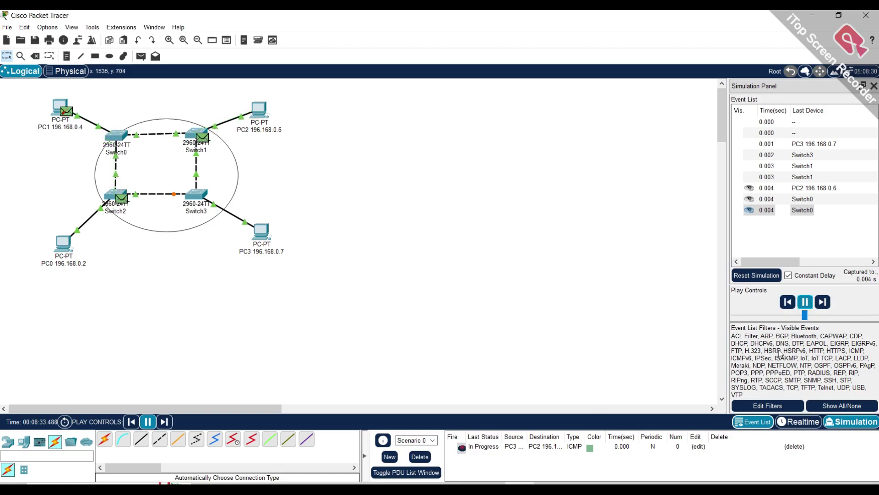
pyautogui.click(805, 302)
pyautogui.click(762, 281)
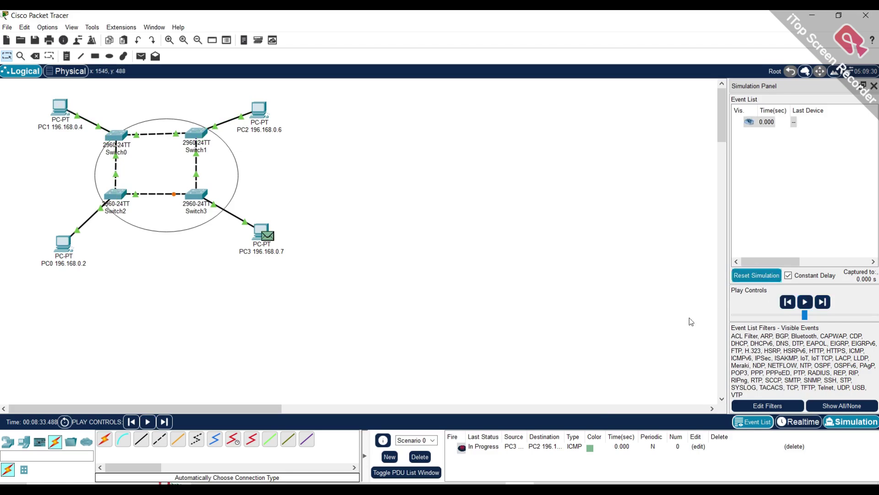
# - Delete the scenario's existing PDU and add a new simple PDU from PC3 to PC2
pyautogui.click(497, 450)
pyautogui.click(420, 456)
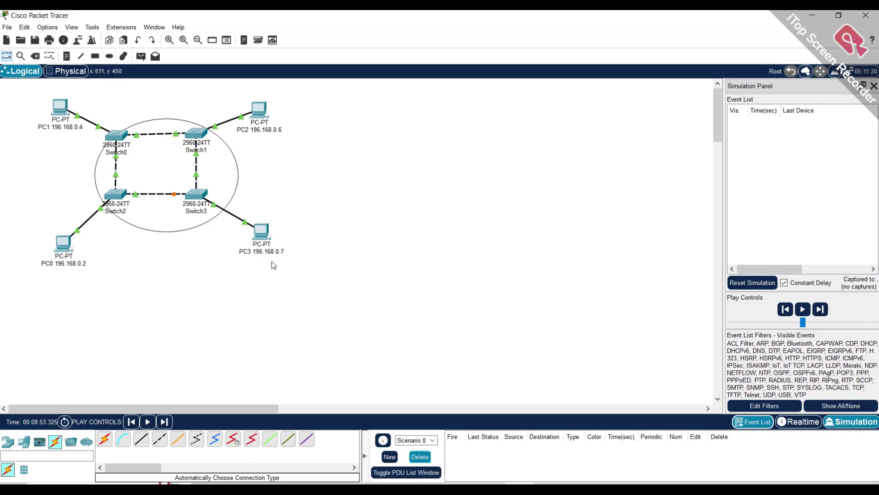
pyautogui.click(141, 56)
pyautogui.click(253, 224)
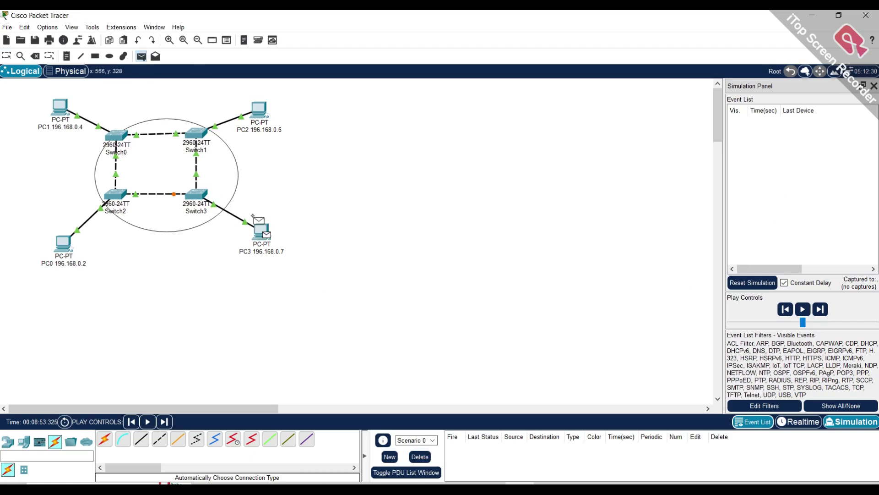
pyautogui.click(255, 110)
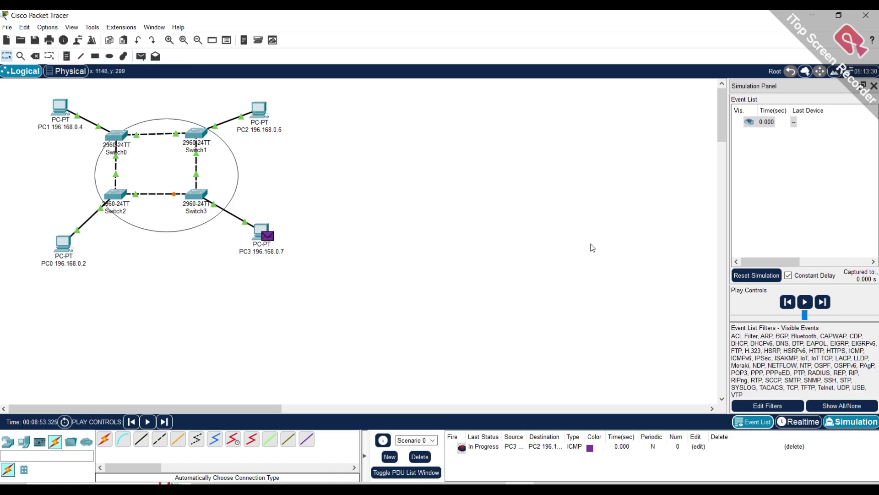
# - Play the PC3-to-PC2 packet's round trip, pause the playback, and delete the scenario's PDU
pyautogui.click(805, 302)
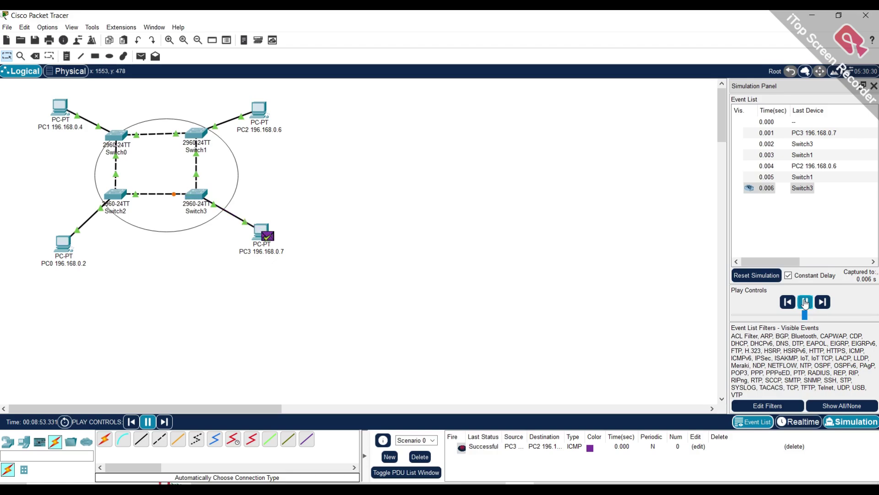
pyautogui.click(805, 303)
pyautogui.click(552, 447)
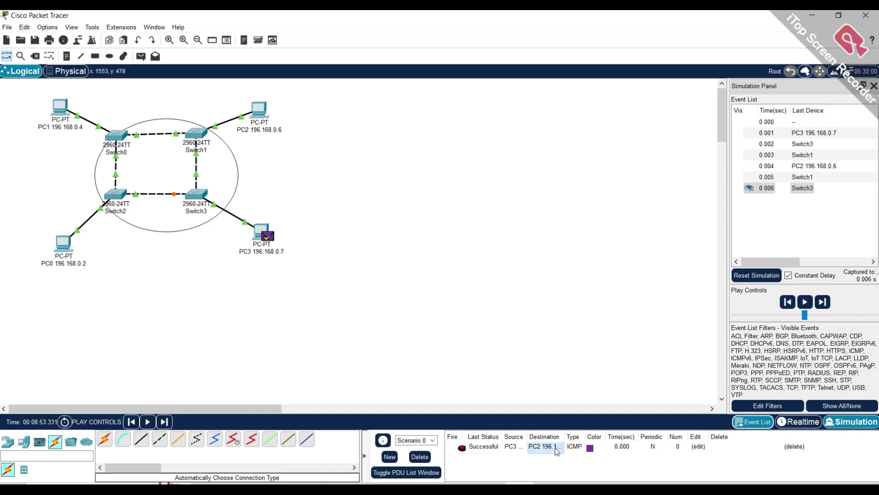
pyautogui.click(422, 457)
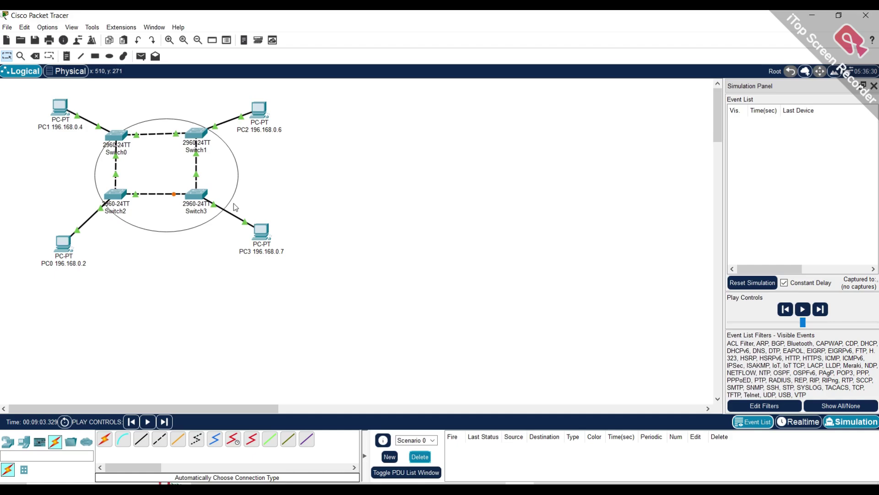
# - Delete the cable between PC1 and Switch0, and add a simple PDU from PC0 to PC2
pyautogui.click(35, 56)
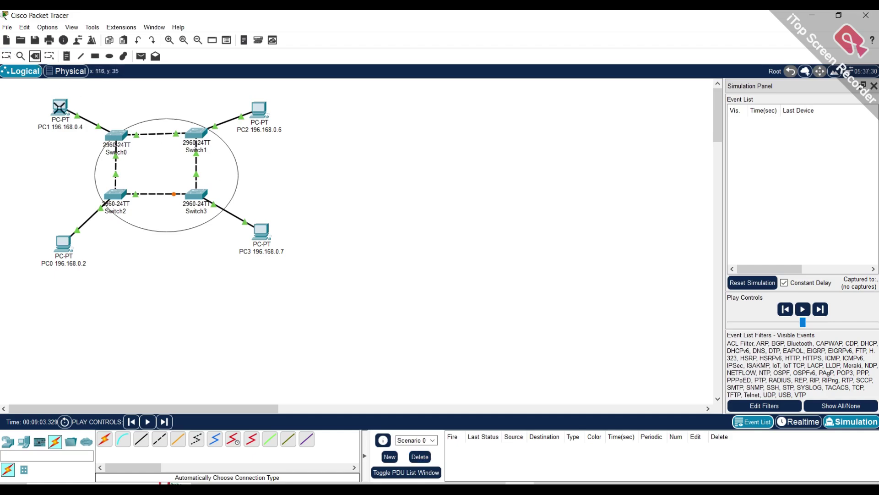
pyautogui.click(95, 121)
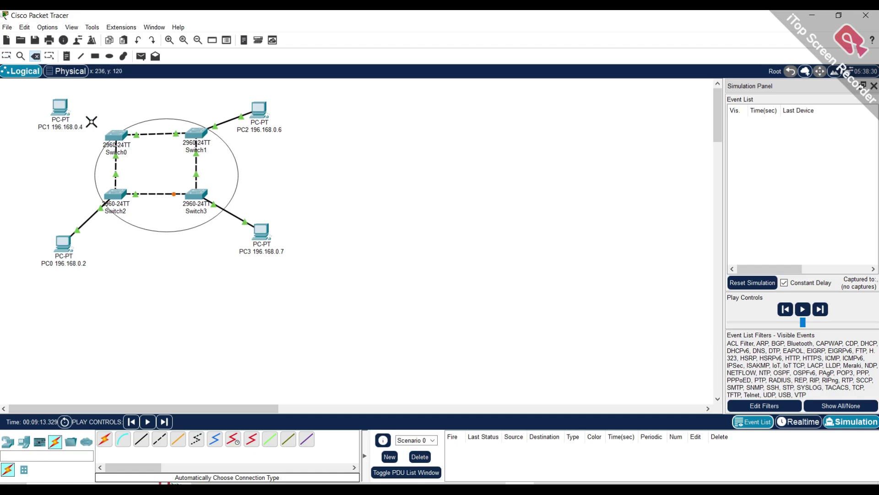
pyautogui.click(141, 56)
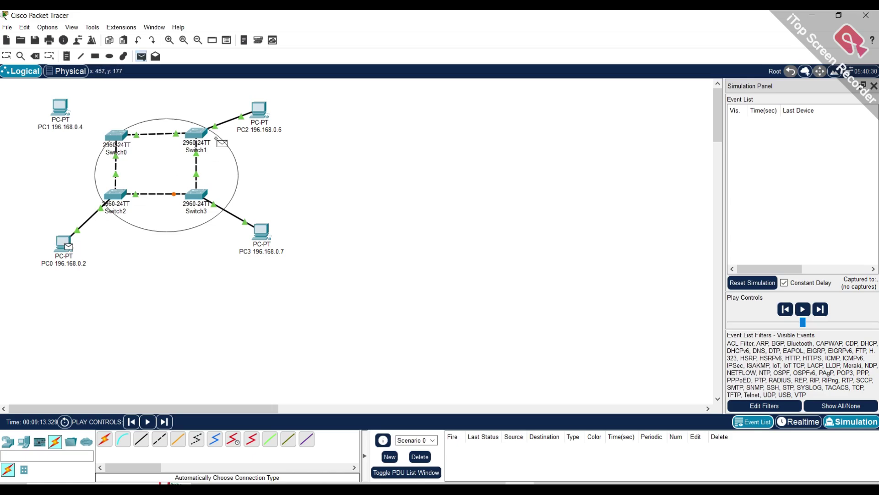
pyautogui.click(258, 109)
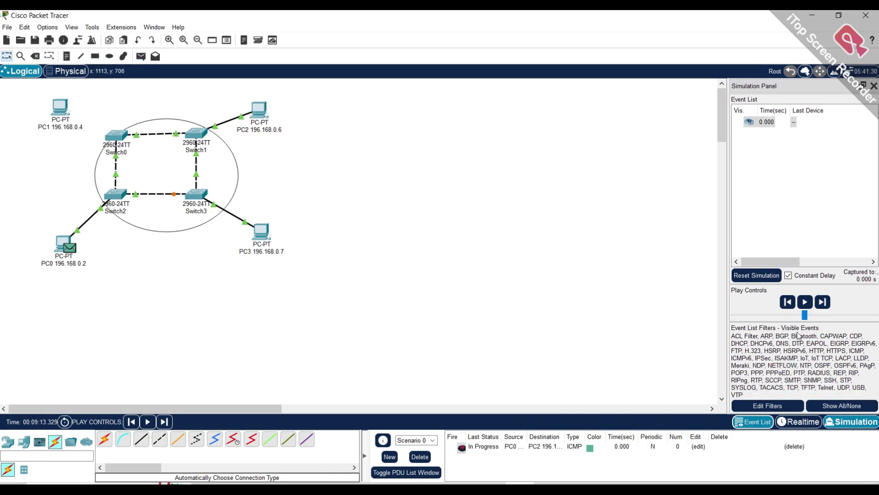
# - Simulate the PC0-to-PC2 packet's round trip with PC1 disconnected, and reset the simulation and clear the scenario's PDU
pyautogui.click(804, 302)
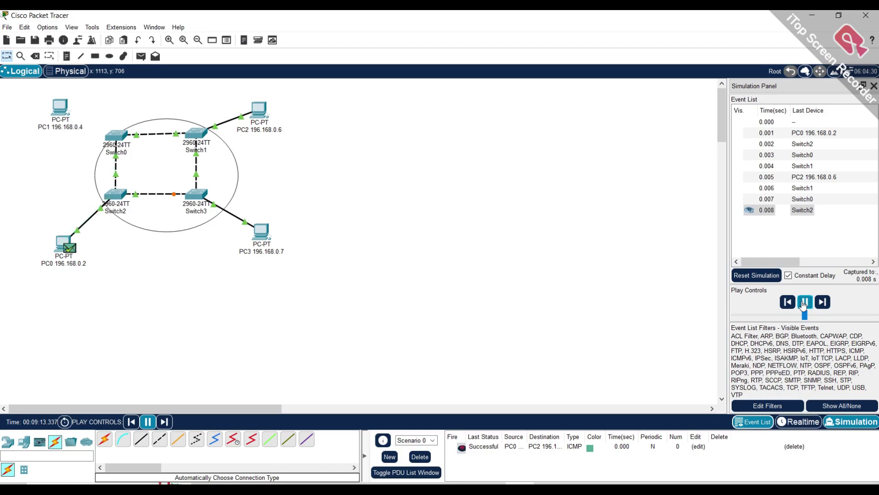
pyautogui.click(805, 302)
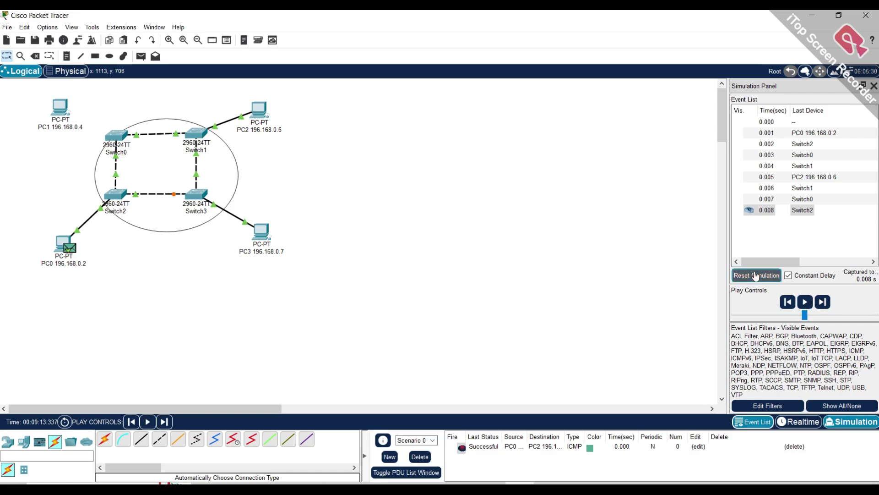
pyautogui.click(756, 275)
pyautogui.click(765, 124)
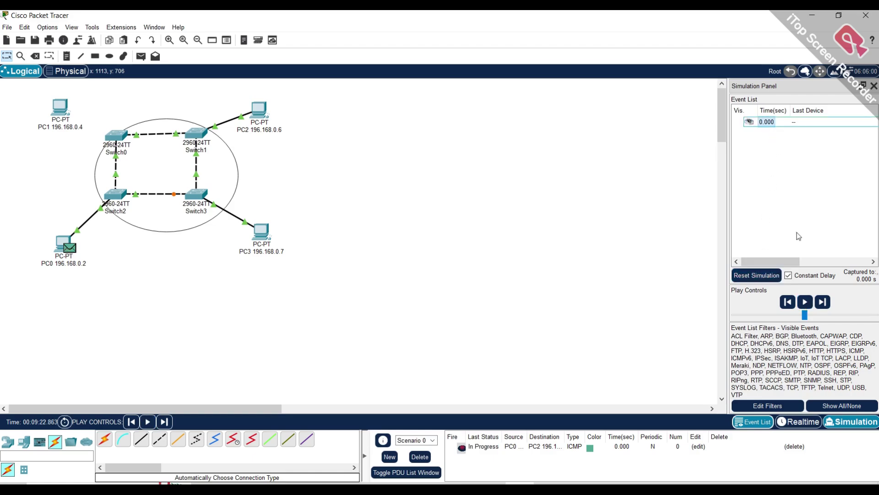
pyautogui.click(765, 275)
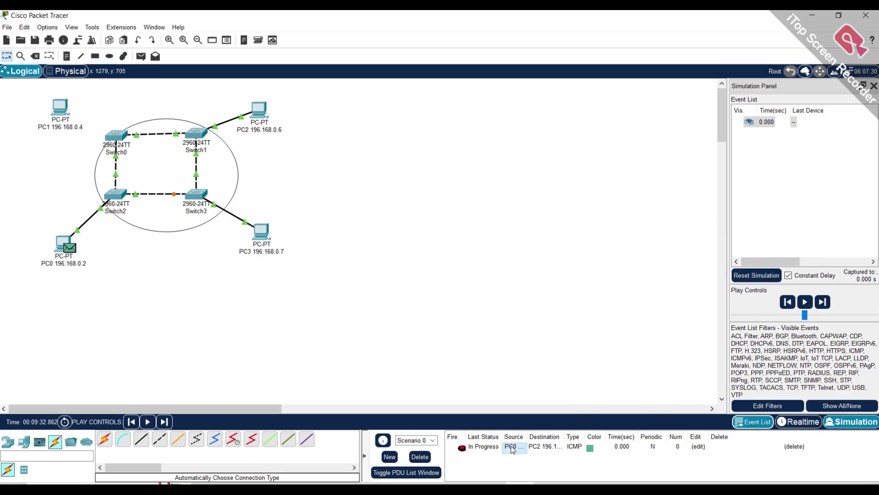
pyautogui.click(419, 457)
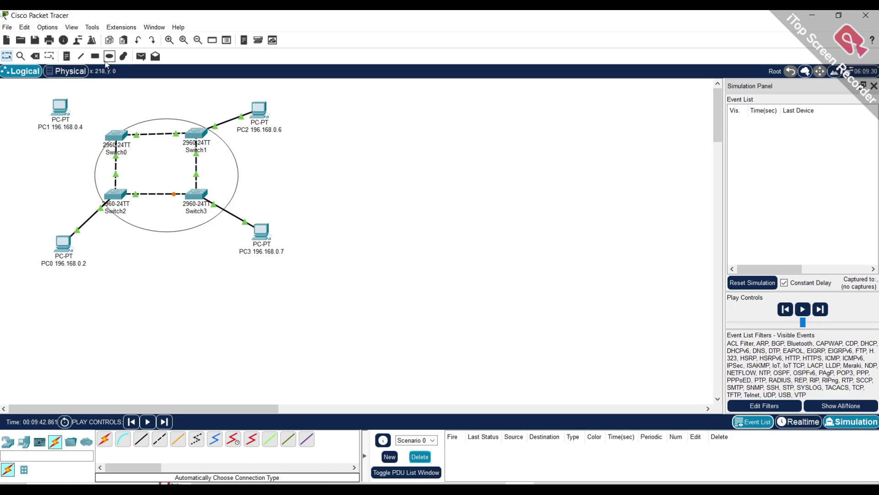
# - Reconnect Switch0 to PC1 with an automatically chosen connection type
pyautogui.click(104, 439)
pyautogui.click(115, 132)
pyautogui.click(60, 107)
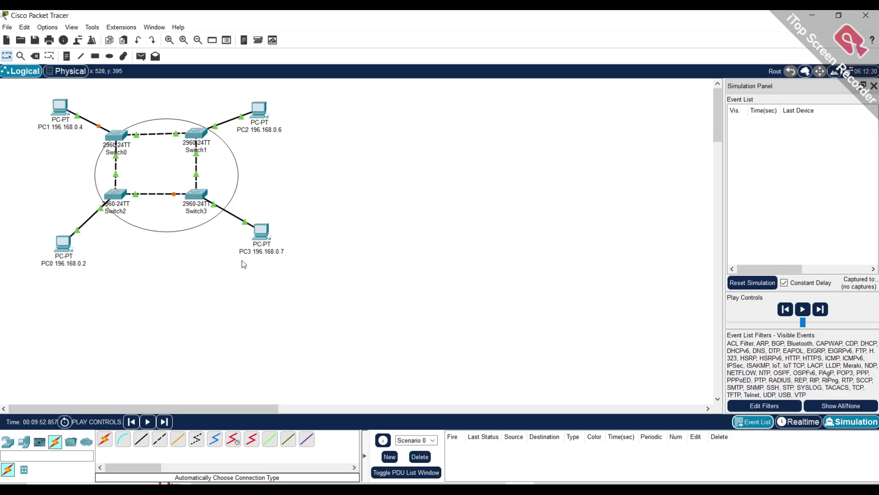
# - Delete the cable between Switch0 and Switch1, and add a simple PDU from PC1 to PC2
pyautogui.click(35, 56)
pyautogui.click(160, 127)
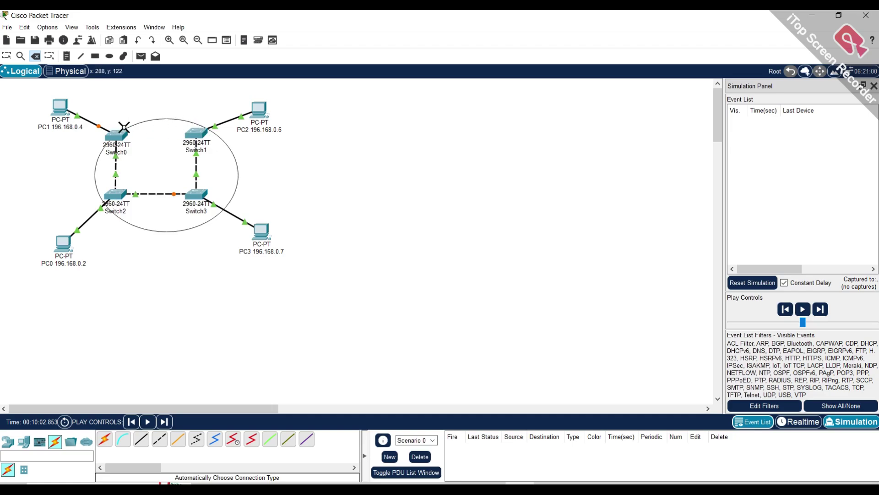
pyautogui.click(143, 58)
pyautogui.click(51, 102)
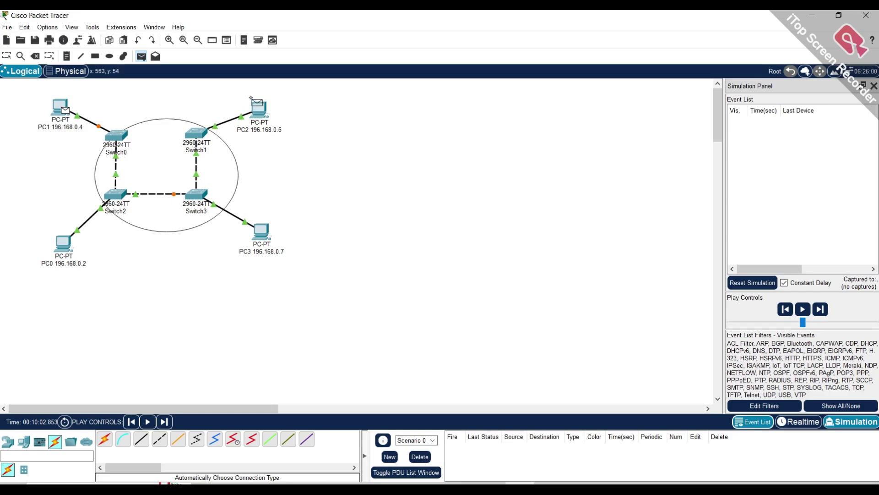
pyautogui.click(259, 108)
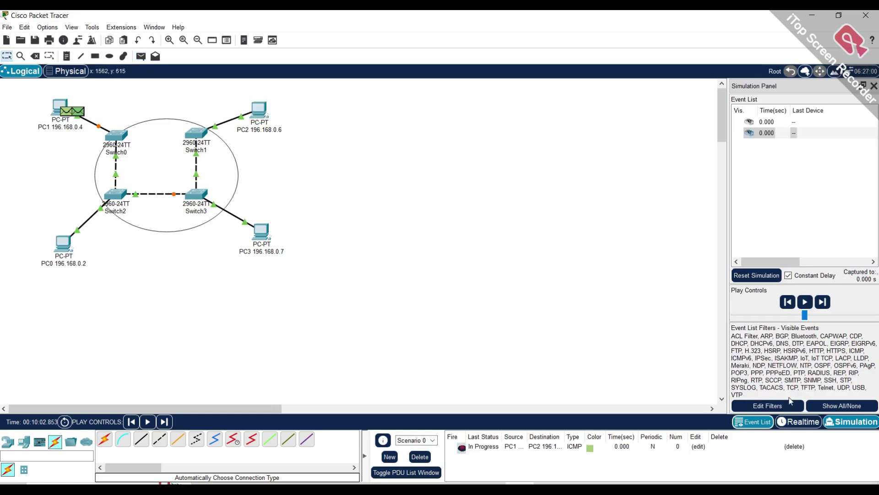
# - Play and pause the simulation of the PC1-to-PC2 packet, and reset it and delete the scenario's PDU
pyautogui.click(801, 304)
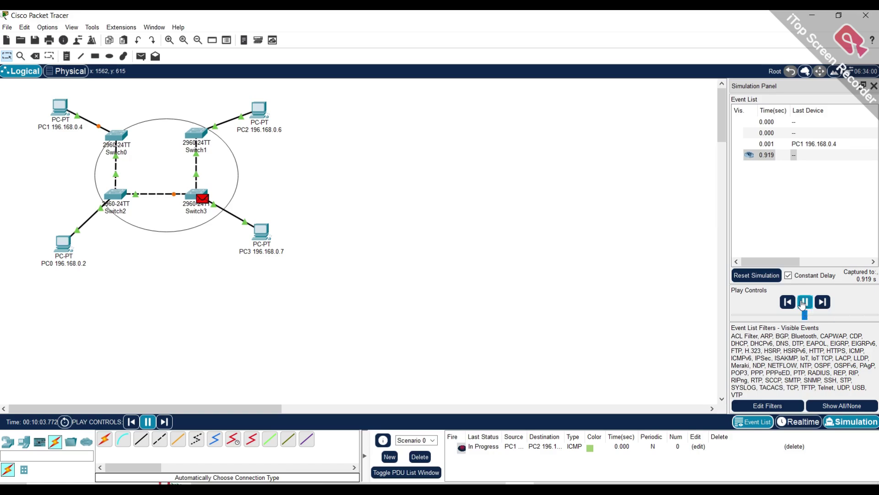
pyautogui.click(803, 303)
pyautogui.click(756, 276)
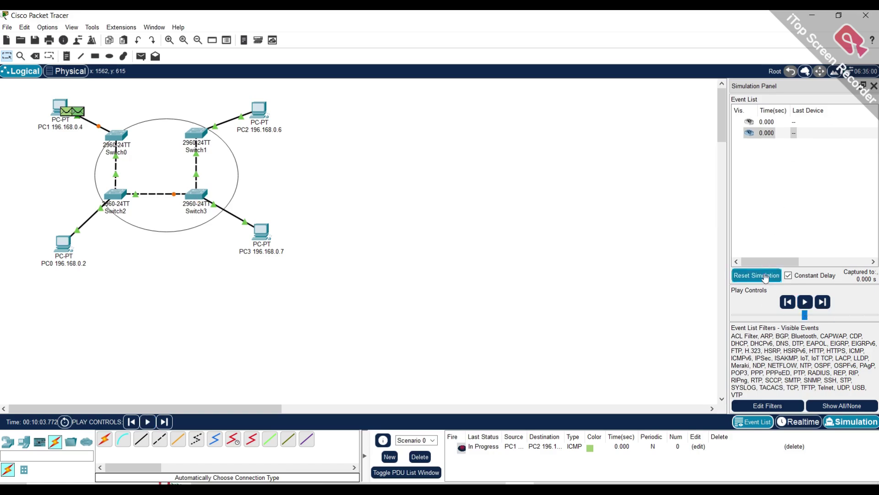
pyautogui.click(568, 450)
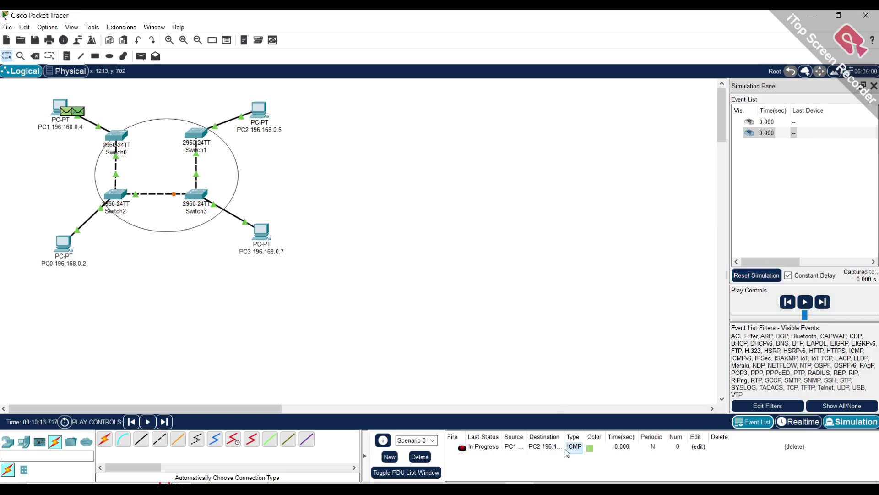
pyautogui.click(420, 456)
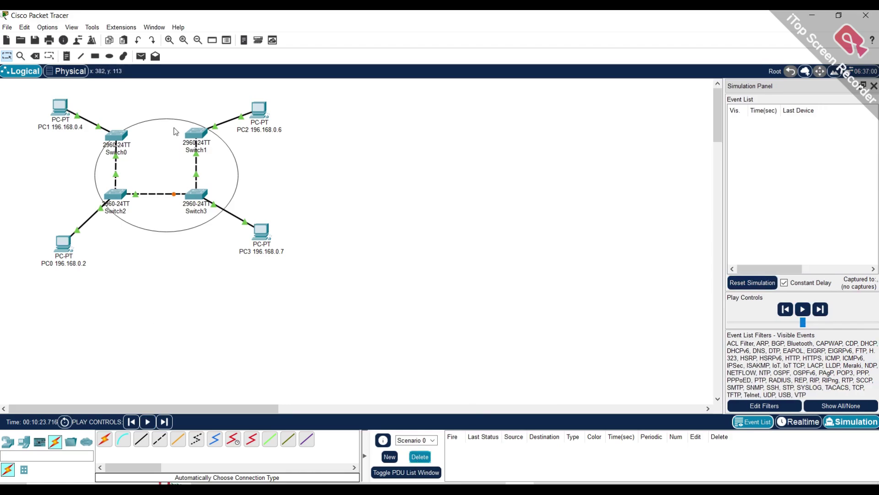
# - Add another simple PDU from PC1 to PC2 across the broken ring
pyautogui.click(141, 56)
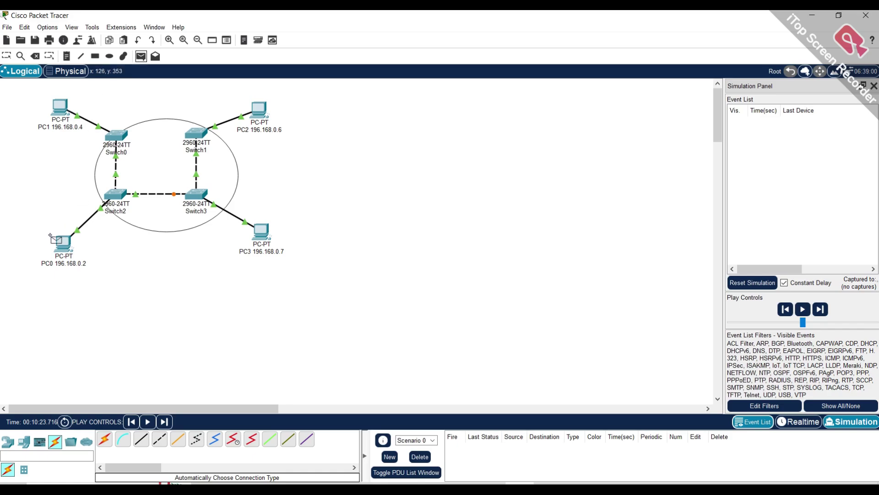
pyautogui.moveTo(50, 235)
pyautogui.click(60, 108)
pyautogui.click(254, 111)
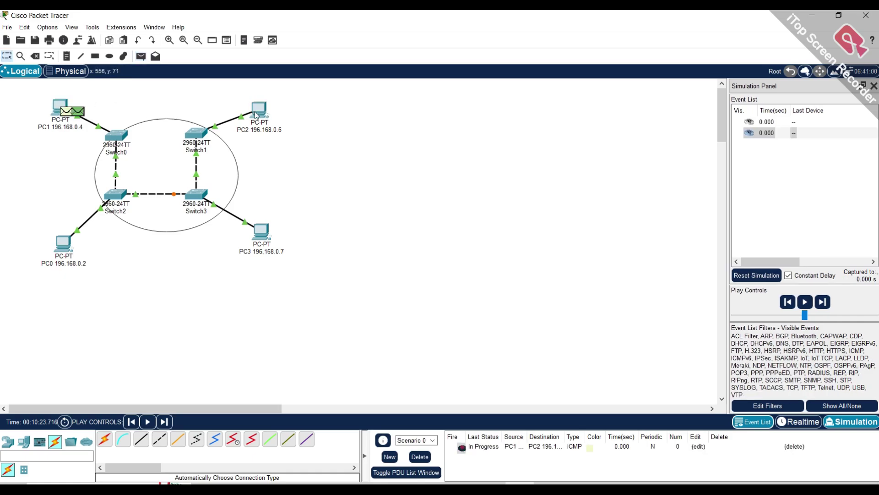
# - Run the new PC1-to-PC2 packet's simulation, pause and reset it, and clear the PDU from the scenario
pyautogui.click(799, 303)
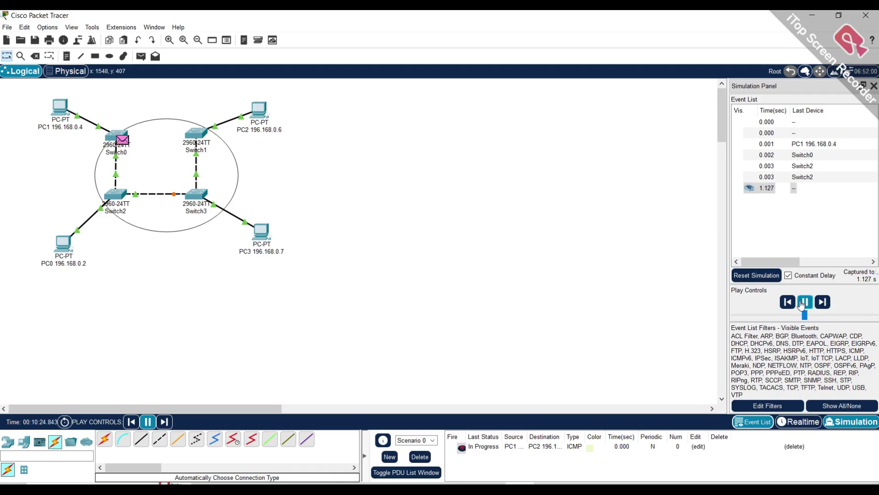
pyautogui.click(805, 302)
pyautogui.click(757, 275)
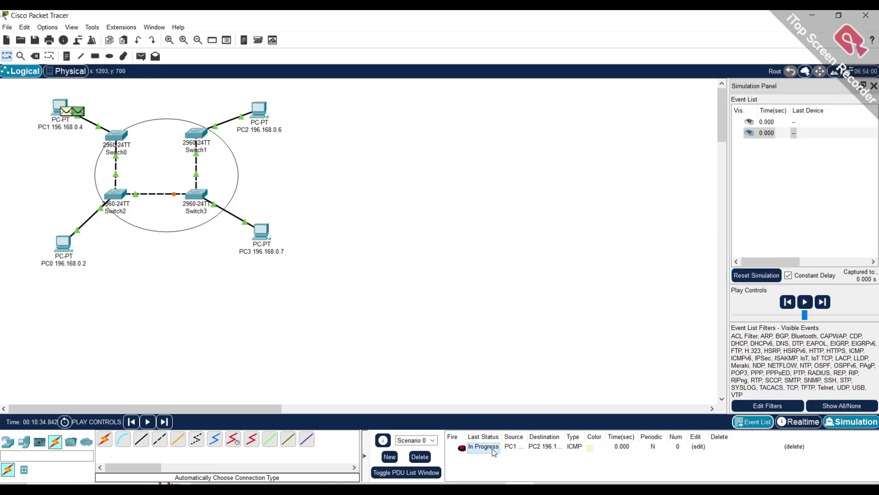
pyautogui.click(420, 456)
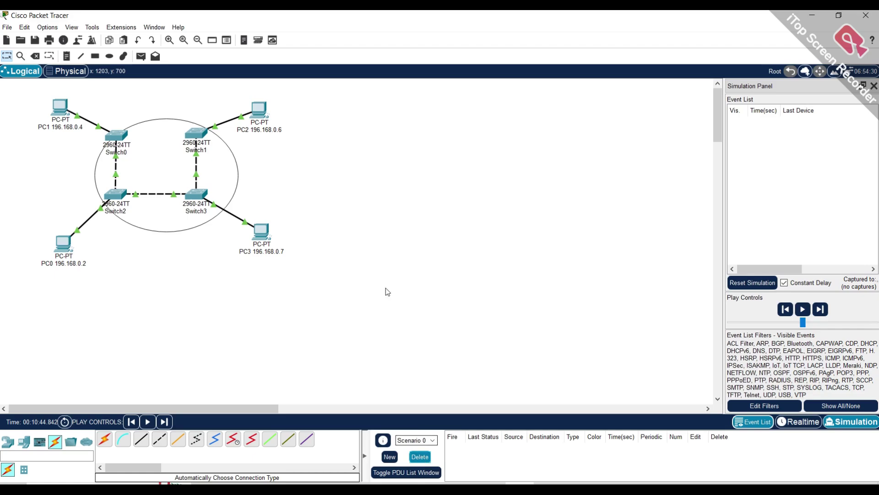
# - Add a simple PDU from PC0 to PC2 with the Switch0–Switch1 link removed
pyautogui.click(141, 56)
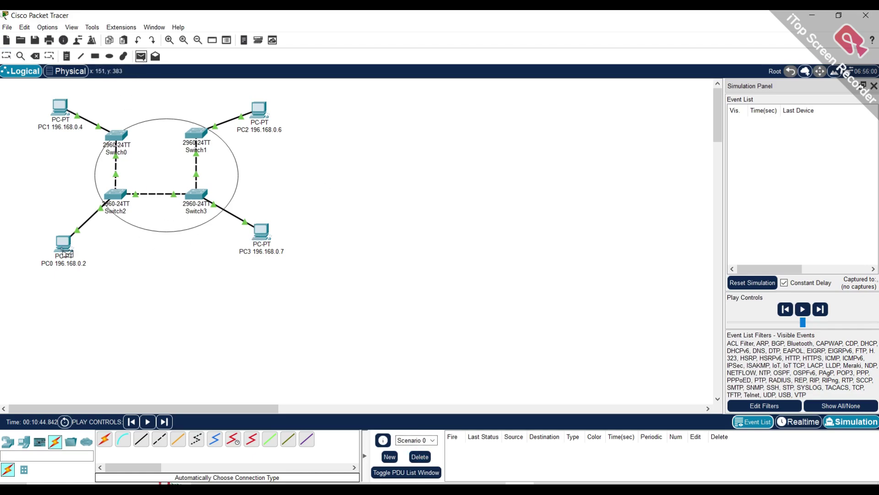
pyautogui.click(55, 242)
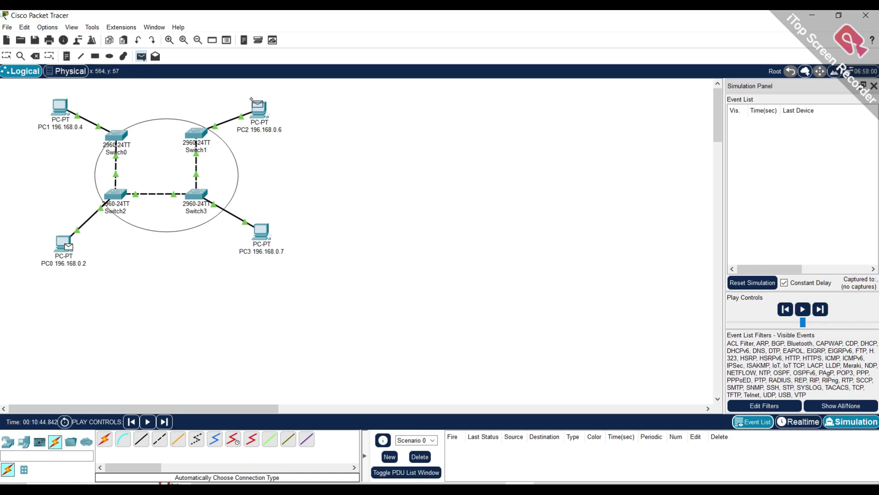
pyautogui.click(257, 109)
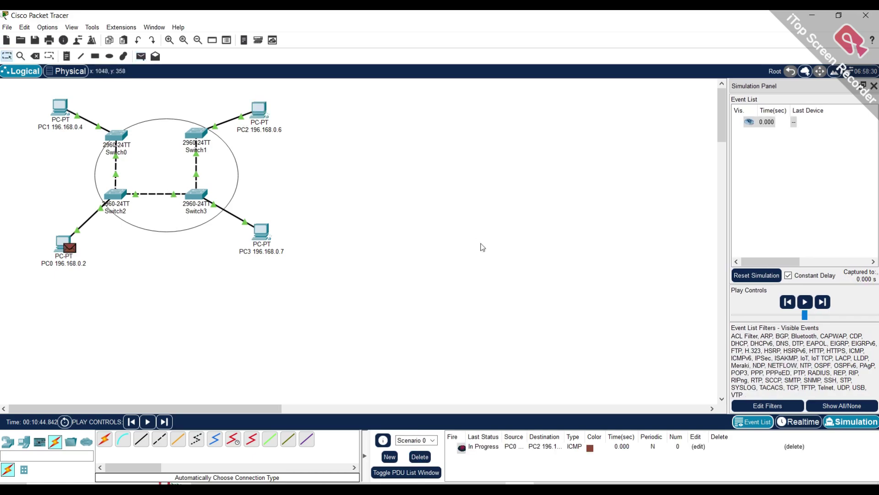
# - Play the PC0-to-PC2 packet's round trip via Switch3, pause and reset the simulation, and delete the scenario's PDU
pyautogui.click(805, 302)
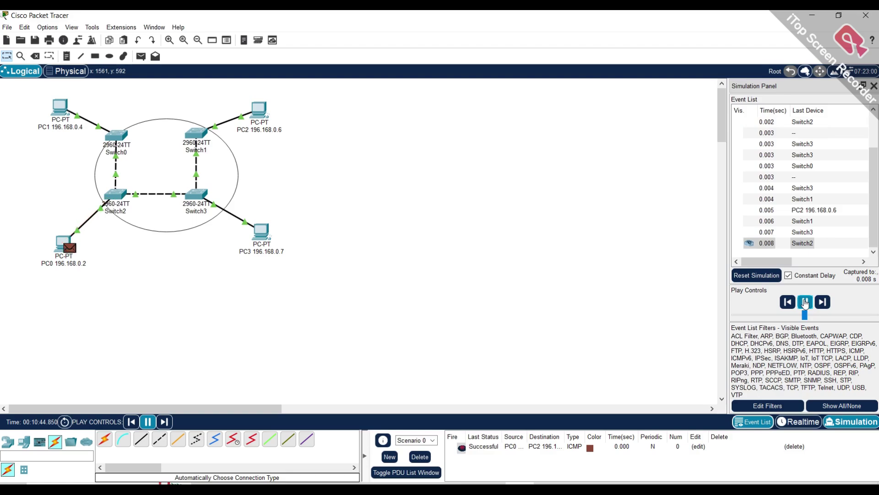
pyautogui.click(805, 301)
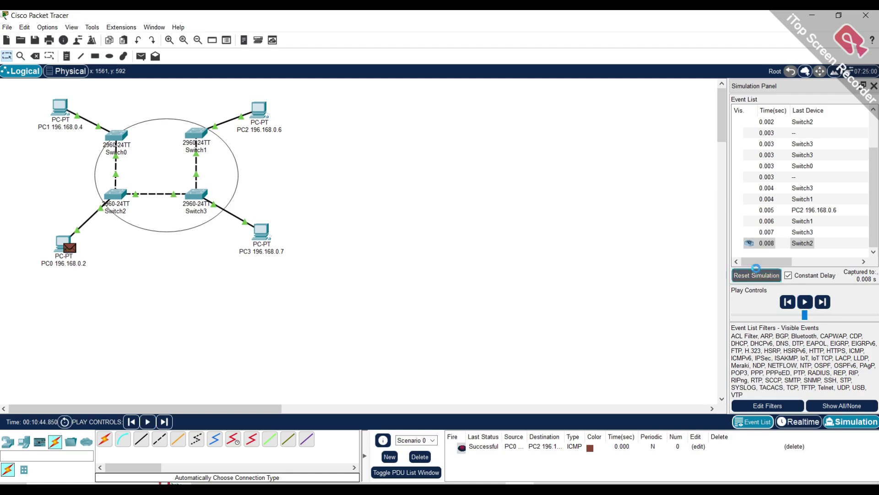
pyautogui.click(777, 276)
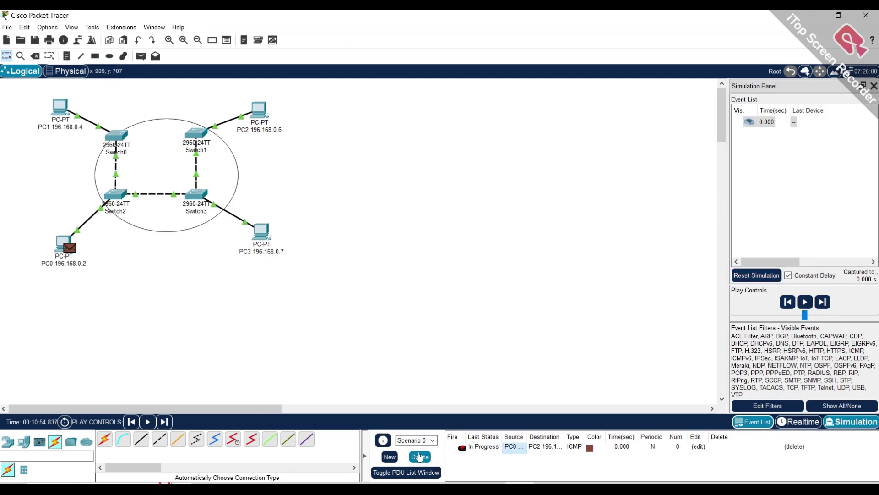
pyautogui.click(420, 456)
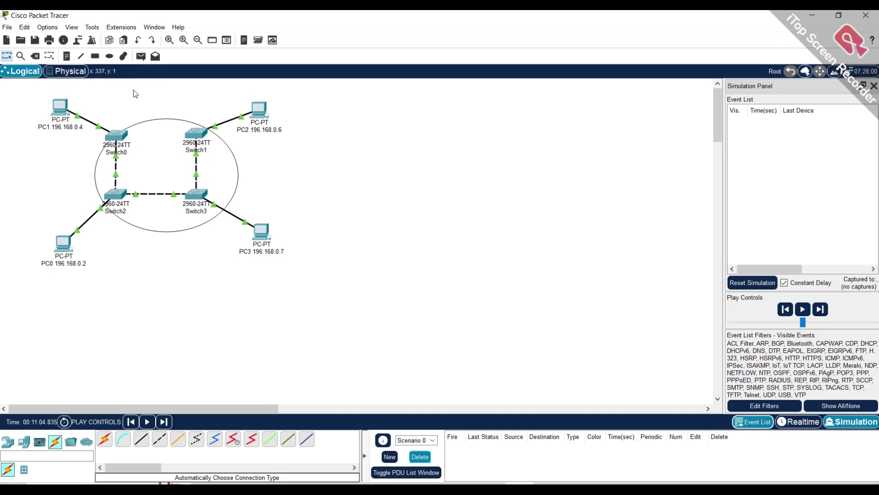
# - Reconnect Switch0 to Switch1 with an automatically chosen connection to close the ring
pyautogui.click(104, 439)
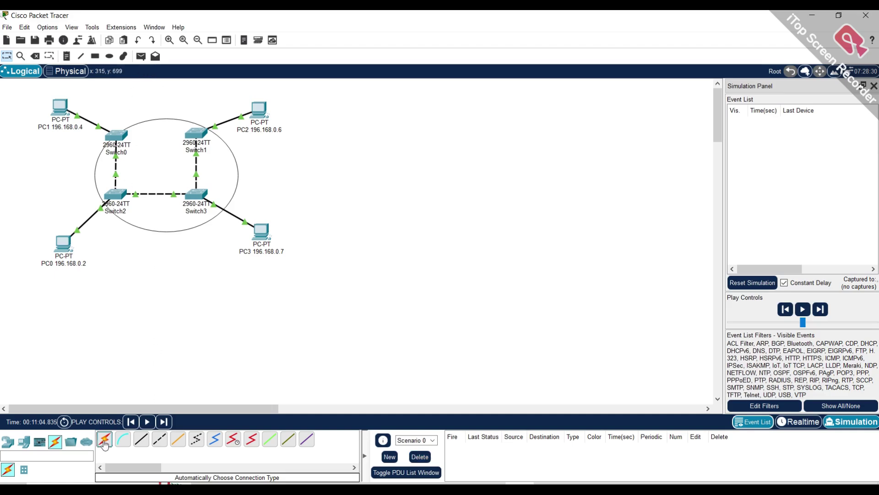
pyautogui.click(120, 128)
pyautogui.click(197, 133)
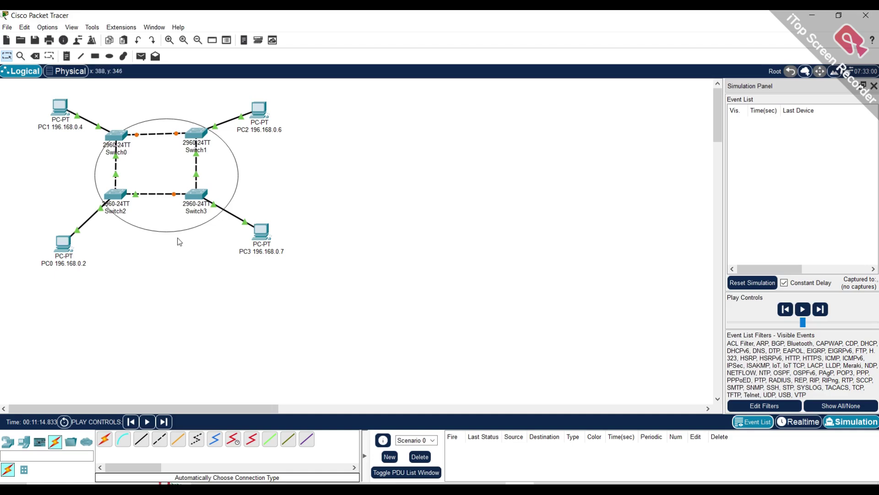
# - Close Switch3's device window and delete Switch3 from the ring
pyautogui.click(201, 196)
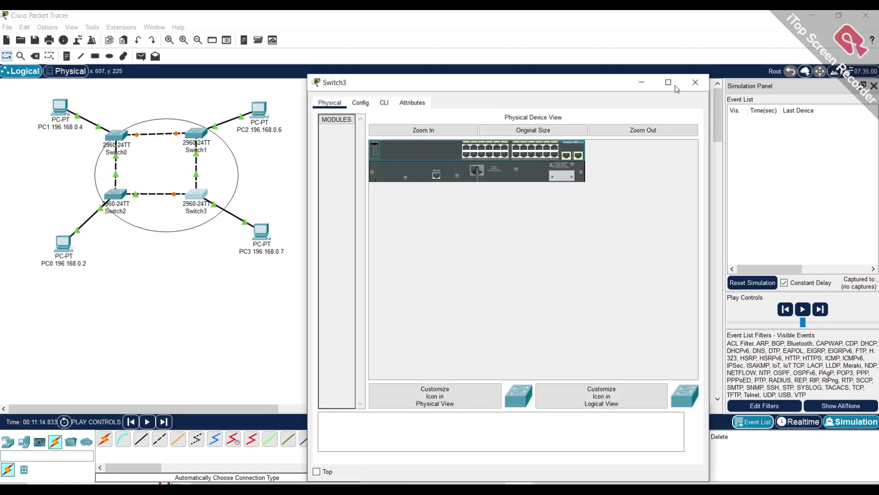
pyautogui.click(695, 82)
pyautogui.press('Delete')
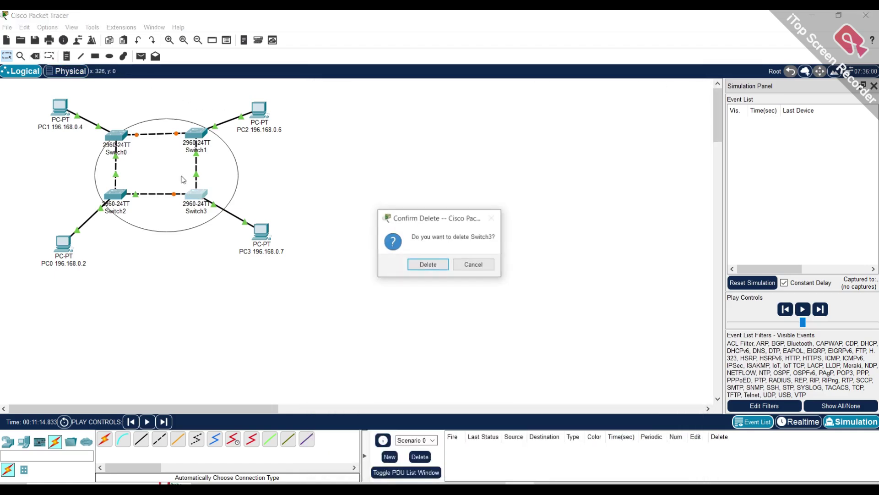
pyautogui.click(425, 267)
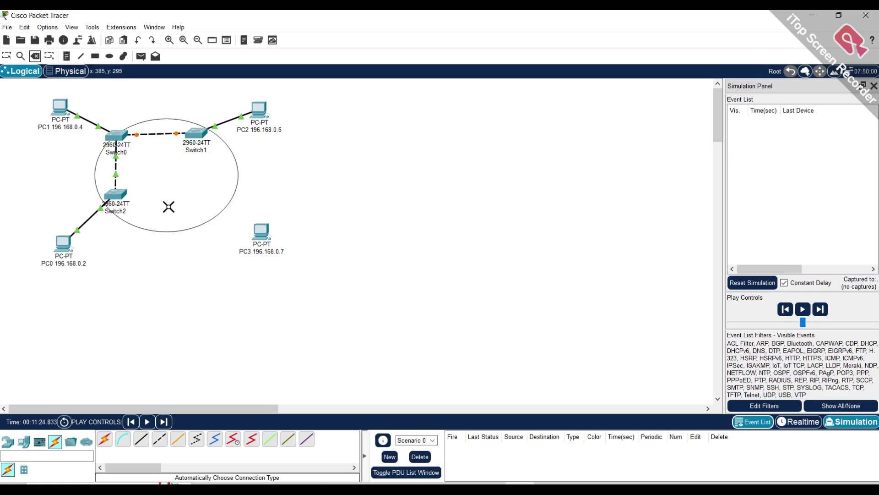
# - Add a simple PDU from PC2 to PC0 with Switch3 removed
pyautogui.click(141, 56)
pyautogui.click(255, 108)
pyautogui.click(61, 241)
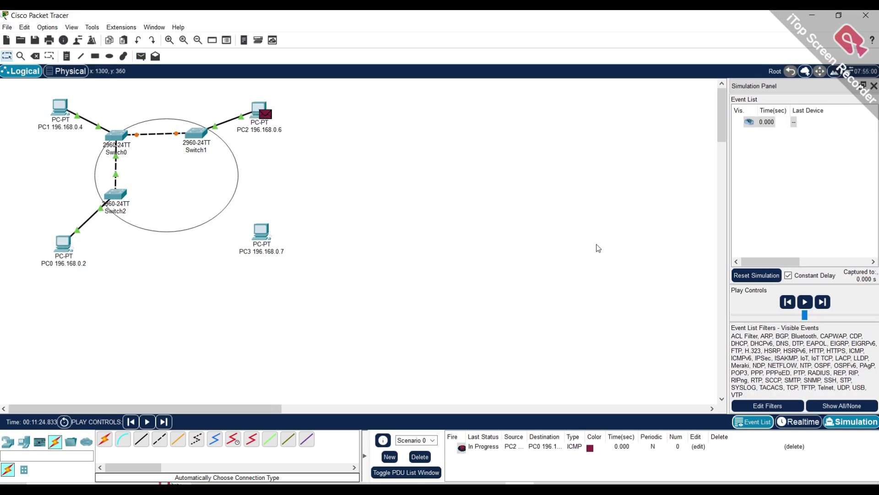
# - Play the PC2-to-PC0 packet's simulation, pause and reset it, and delete the scenario's PDU
pyautogui.click(799, 305)
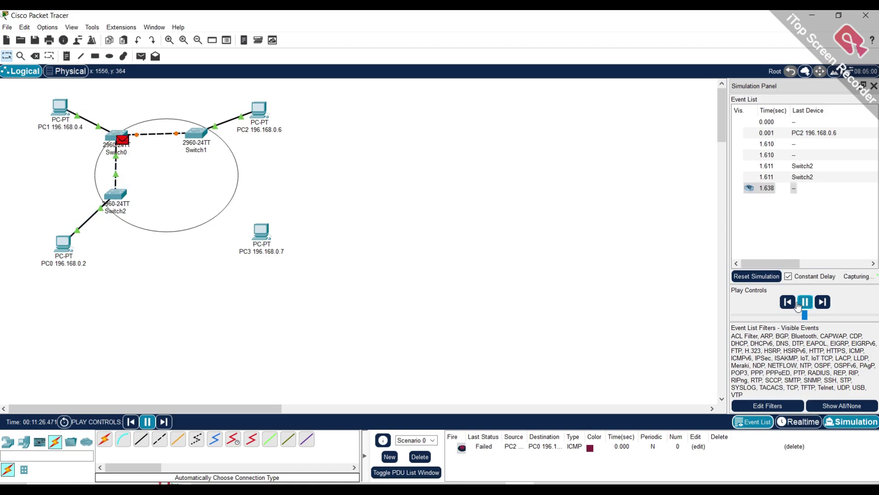
pyautogui.click(805, 301)
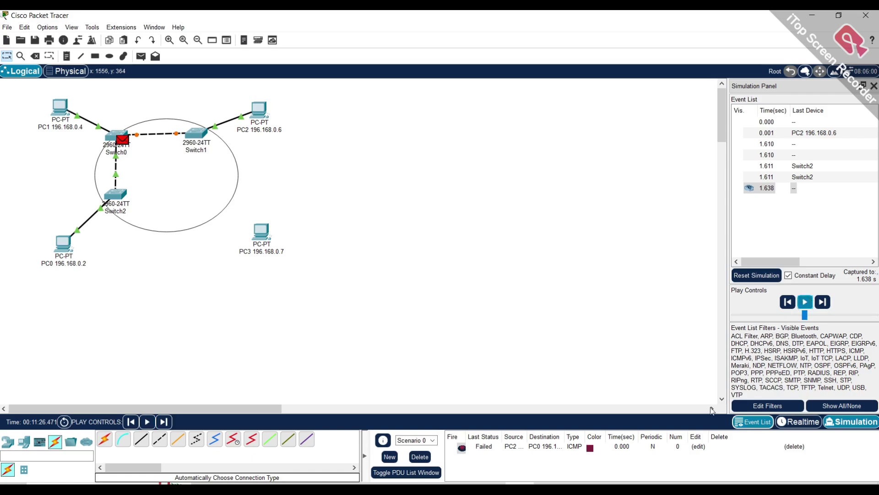
pyautogui.click(770, 276)
pyautogui.click(420, 457)
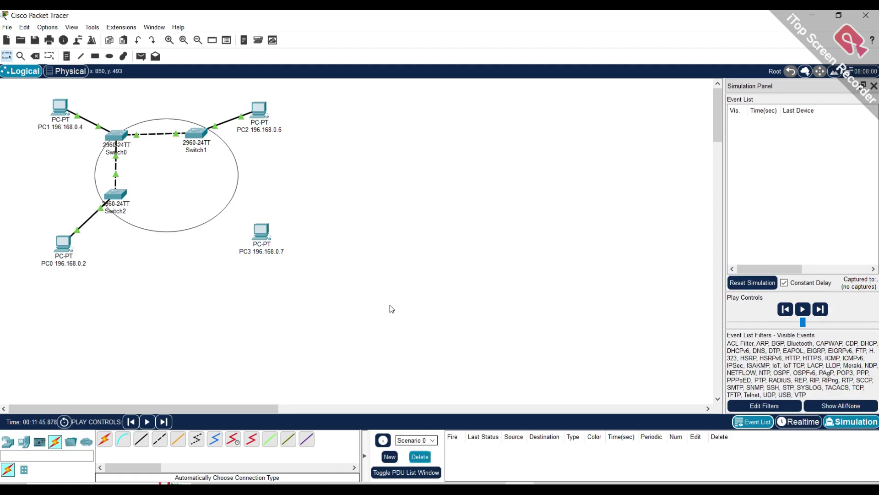
# - Add a simple PDU from PC1 to PC0, play its round trip through Switch0 and Switch2, and reset the simulation
pyautogui.click(141, 55)
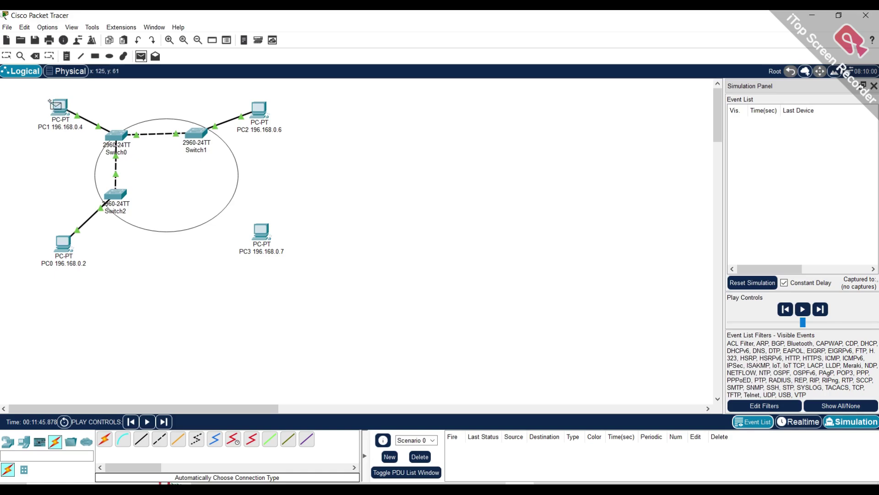
pyautogui.click(56, 106)
pyautogui.click(63, 245)
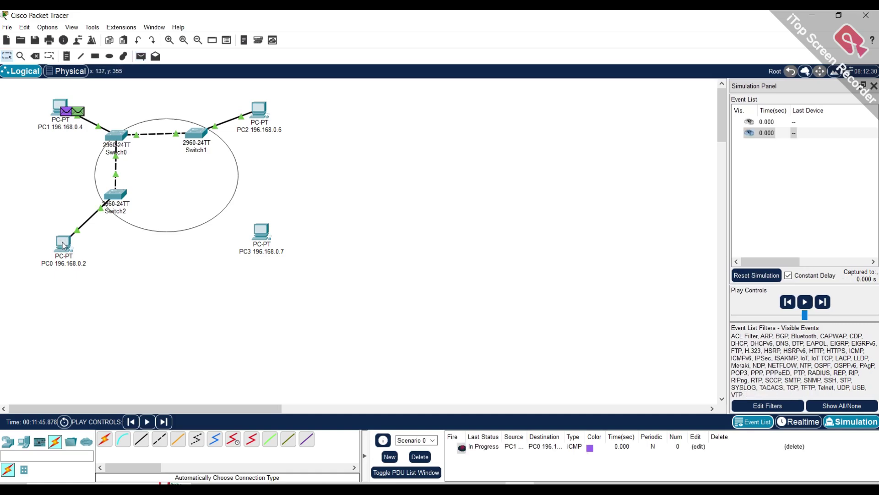
pyautogui.click(804, 303)
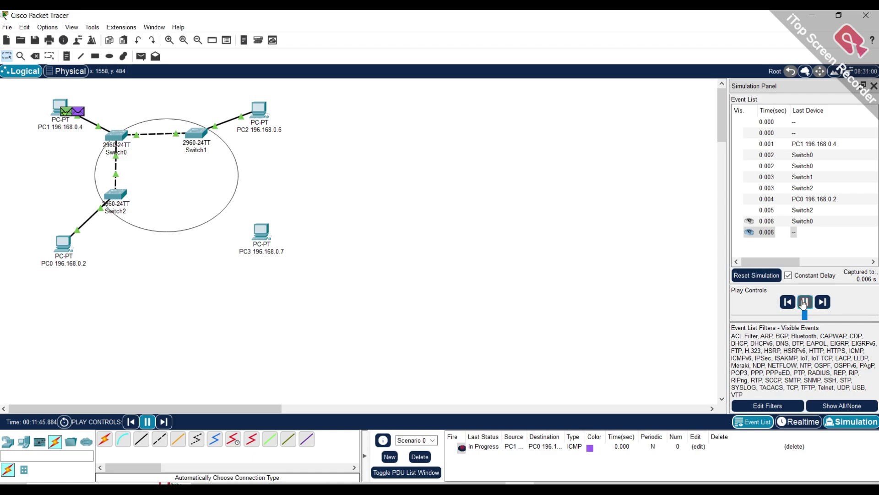
pyautogui.click(805, 302)
pyautogui.click(756, 275)
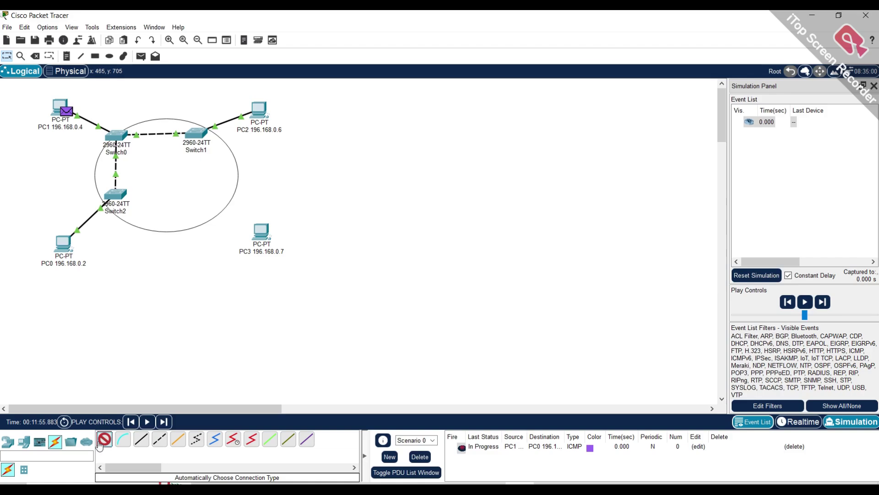
# - Connect Switch2 directly to Switch1 with an automatically chosen connection
pyautogui.click(116, 195)
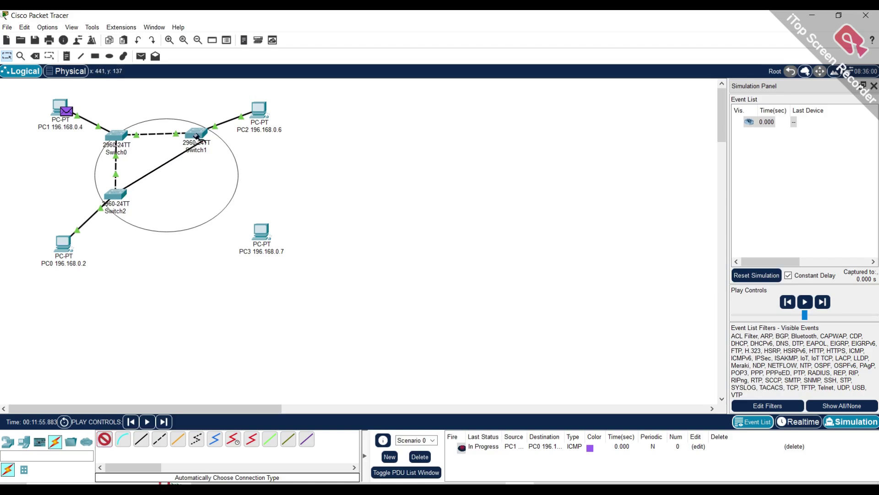
pyautogui.click(197, 136)
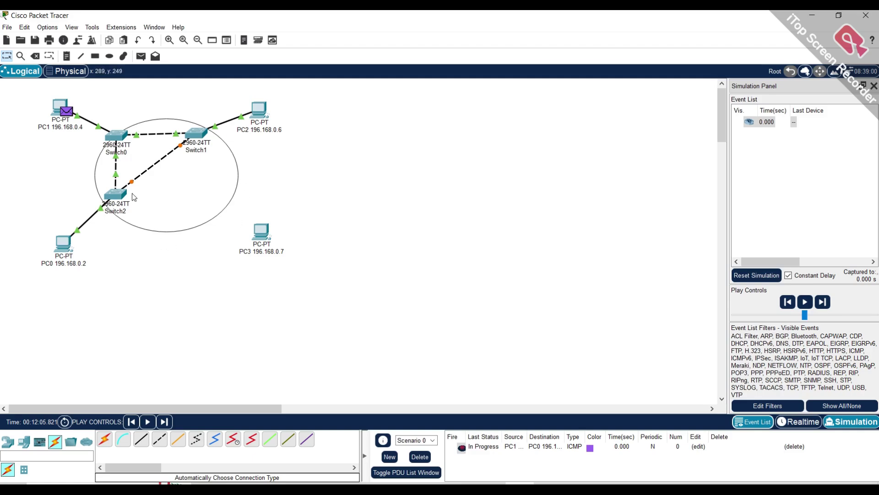
# - Delete the disconnected PC3 and clear the PC1-to-PC0 PDU from the scenario
pyautogui.click(35, 56)
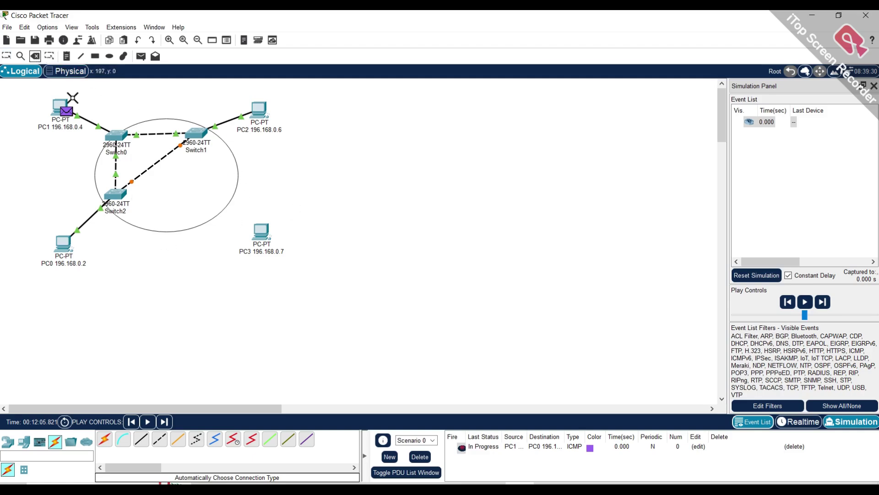
pyautogui.click(259, 231)
pyautogui.click(440, 265)
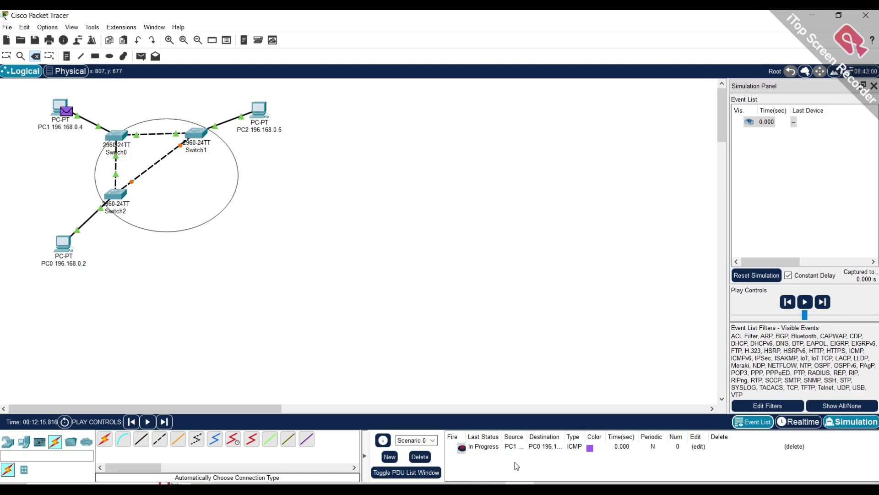
pyautogui.click(518, 449)
pyautogui.click(421, 457)
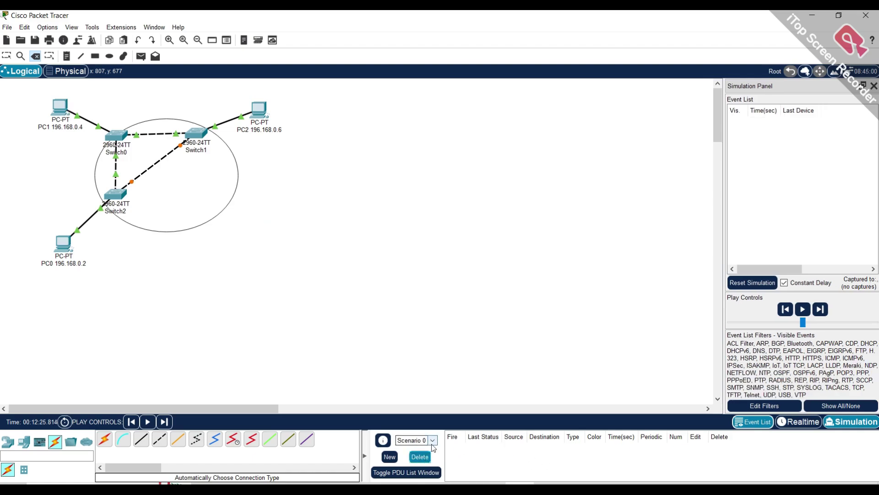
# - Add a simple PDU from PC2 to PC0 in the three-switch ring, play its round trip, and pause the simulation
pyautogui.click(141, 56)
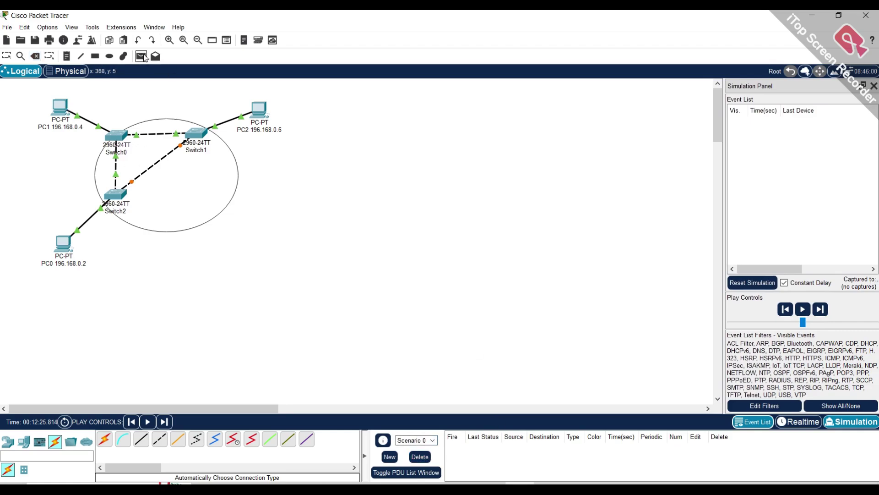
pyautogui.click(257, 109)
pyautogui.click(51, 237)
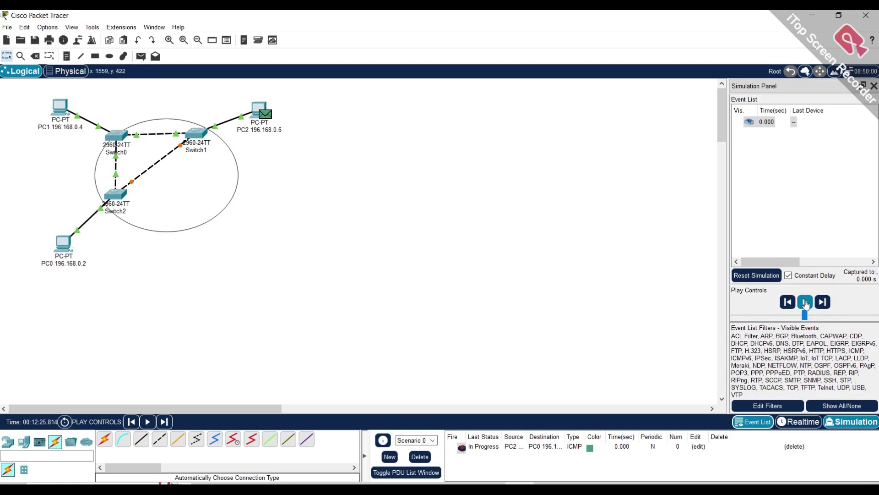
pyautogui.click(805, 303)
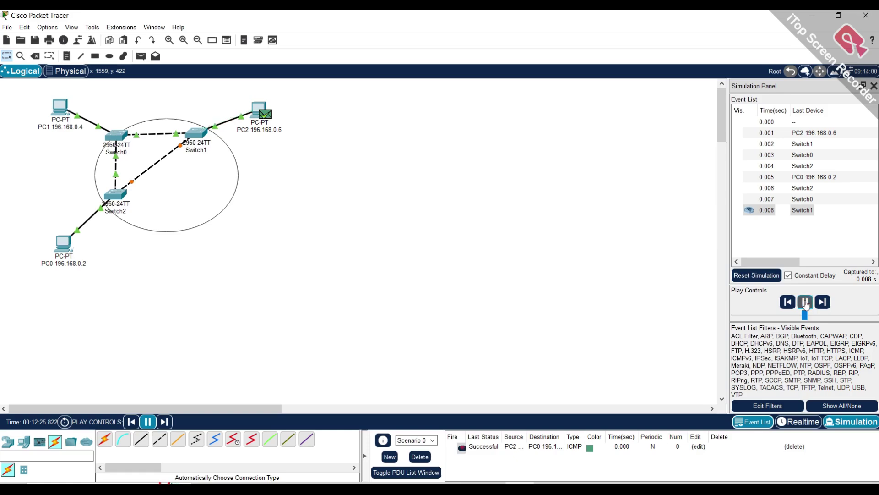
pyautogui.click(805, 303)
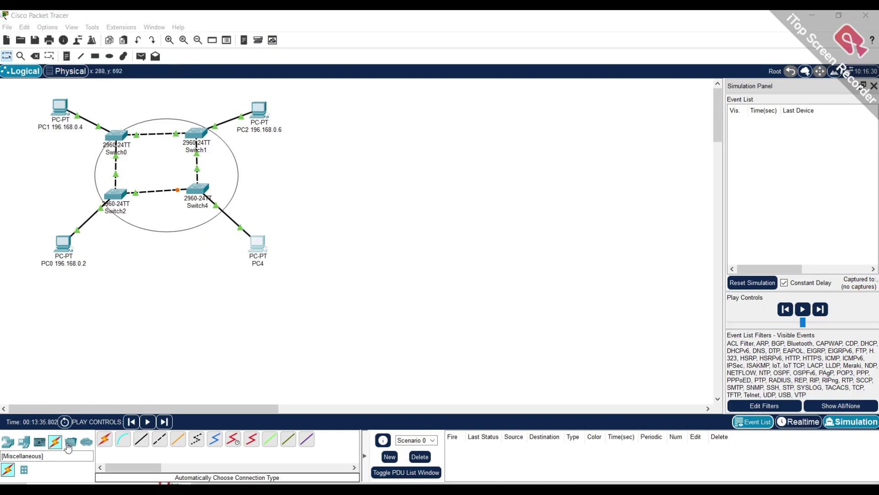
# - Place four generic PCs in an arc on the empty workspace beside the ring network
pyautogui.click(21, 447)
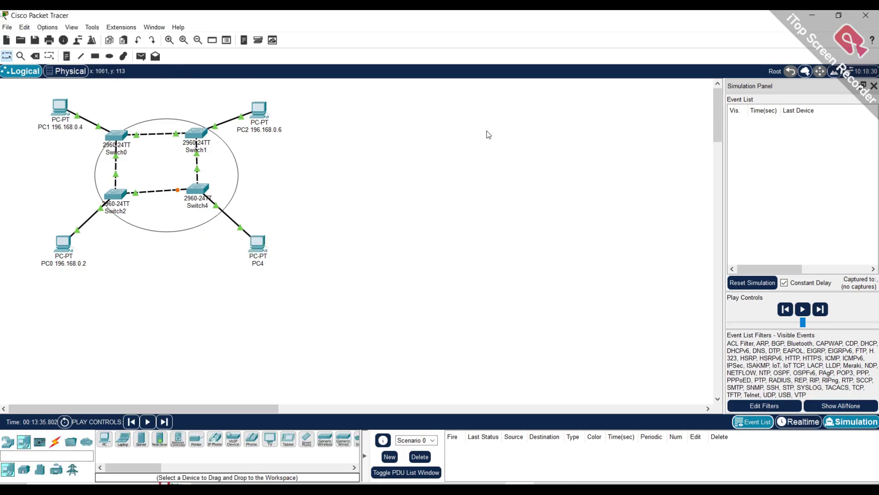
pyautogui.click(104, 438)
pyautogui.click(544, 128)
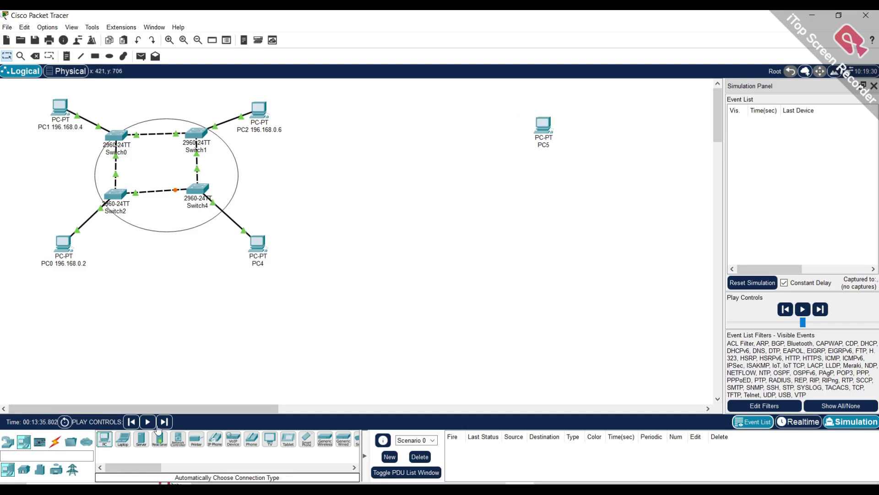
pyautogui.click(105, 439)
pyautogui.click(596, 170)
pyautogui.click(104, 439)
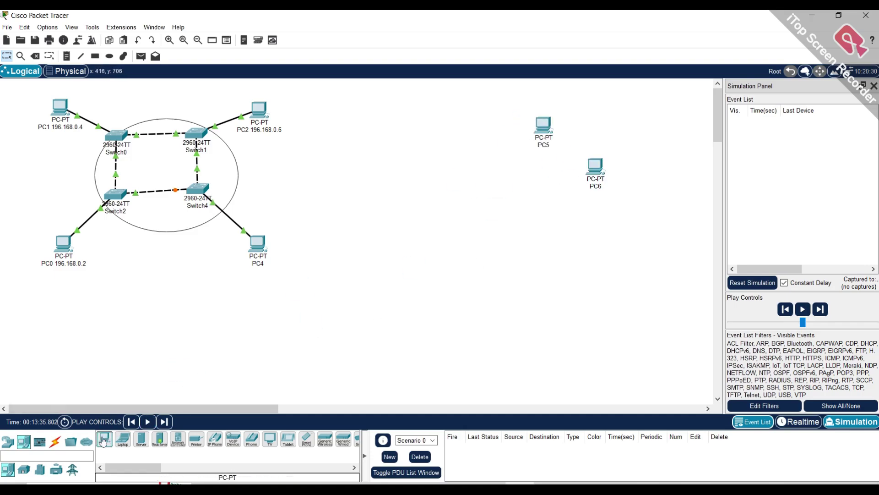
pyautogui.click(624, 218)
pyautogui.click(105, 439)
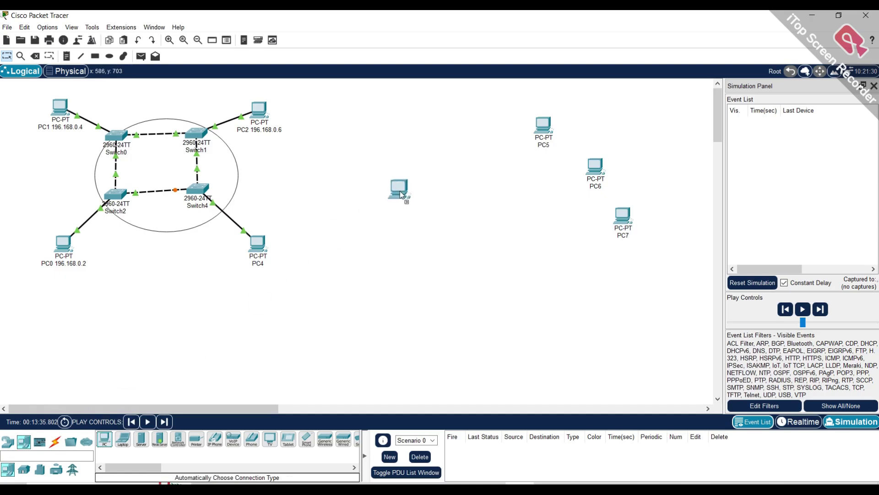
pyautogui.click(488, 119)
# - Move PC5, PC6 and PC7 slightly outward to widen the arc of new PCs
pyautogui.moveTo(535, 125); pyautogui.dragTo(547, 125)
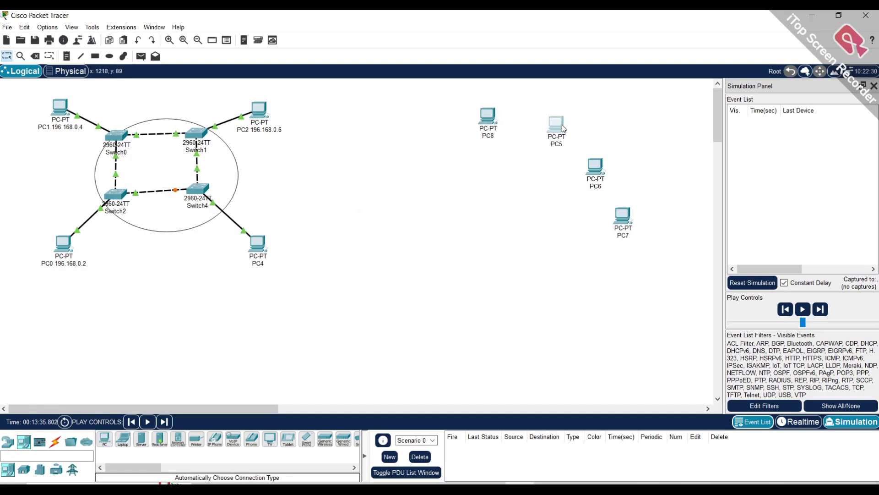
pyautogui.moveTo(602, 164); pyautogui.dragTo(617, 166)
pyautogui.moveTo(626, 212); pyautogui.dragTo(644, 218)
# - Place a 2960 switch inside the arc of new PCs as the star's central device
pyautogui.click(8, 441)
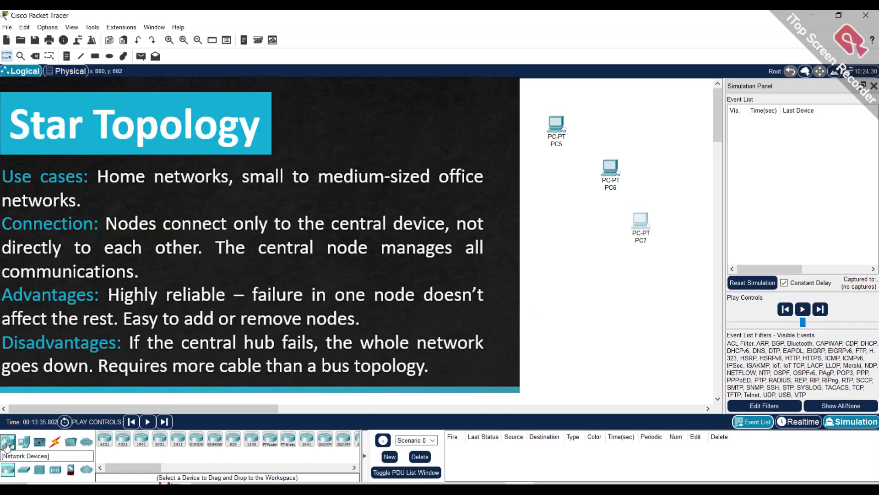
pyautogui.click(22, 470)
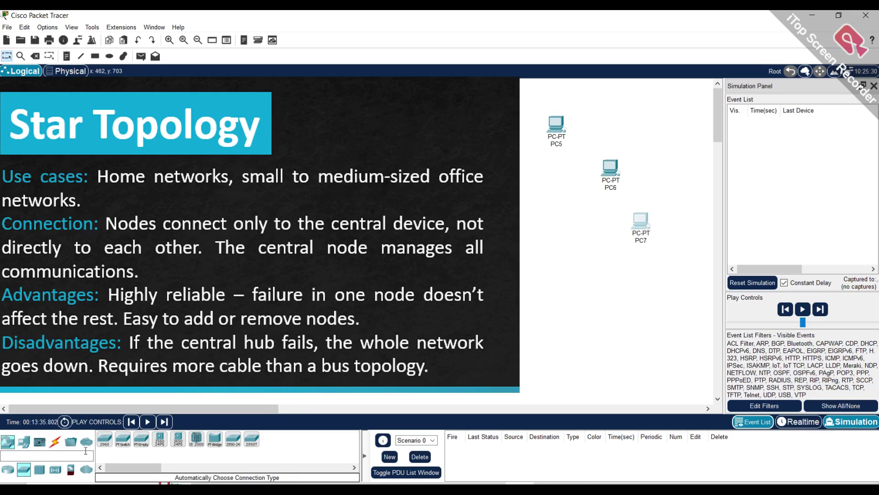
pyautogui.moveTo(105, 438); pyautogui.dragTo(526, 203)
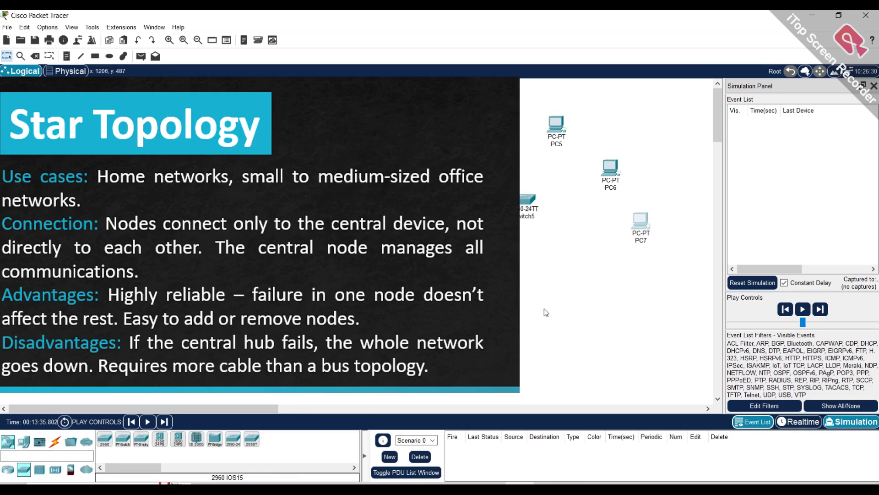
# - Connect PC8, PC5, PC6 and PC7 to the star's central switch using automatically chosen cables
pyautogui.click(55, 441)
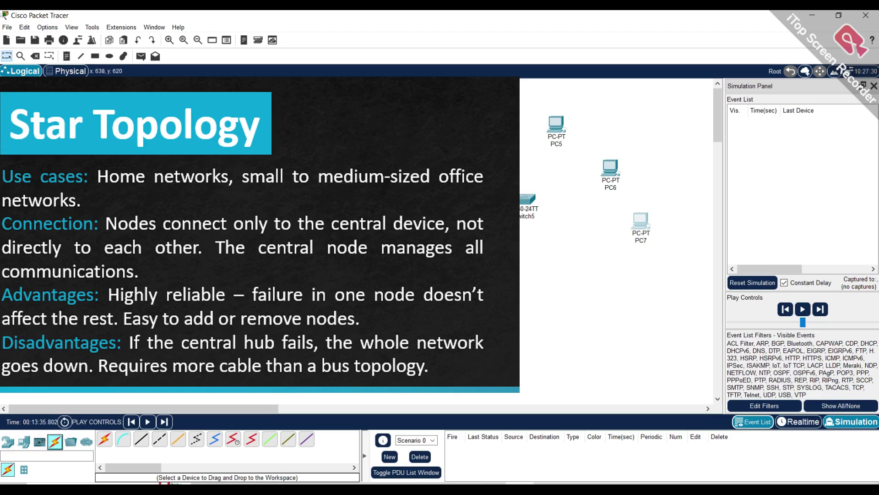
pyautogui.click(104, 439)
pyautogui.click(527, 199)
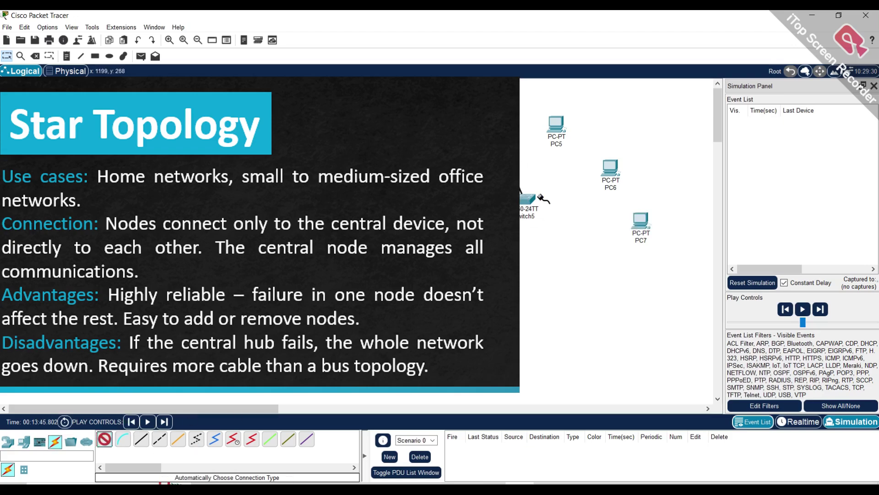
pyautogui.click(530, 198)
pyautogui.click(556, 124)
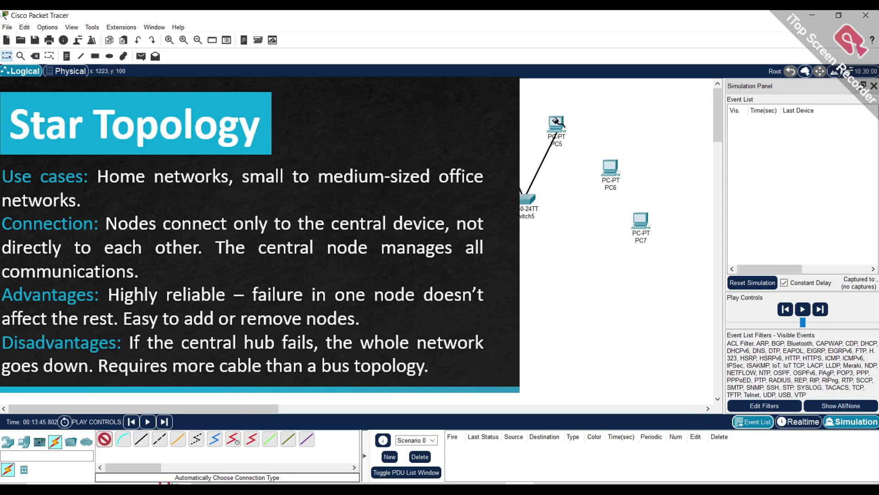
pyautogui.click(104, 439)
pyautogui.click(528, 199)
pyautogui.click(610, 169)
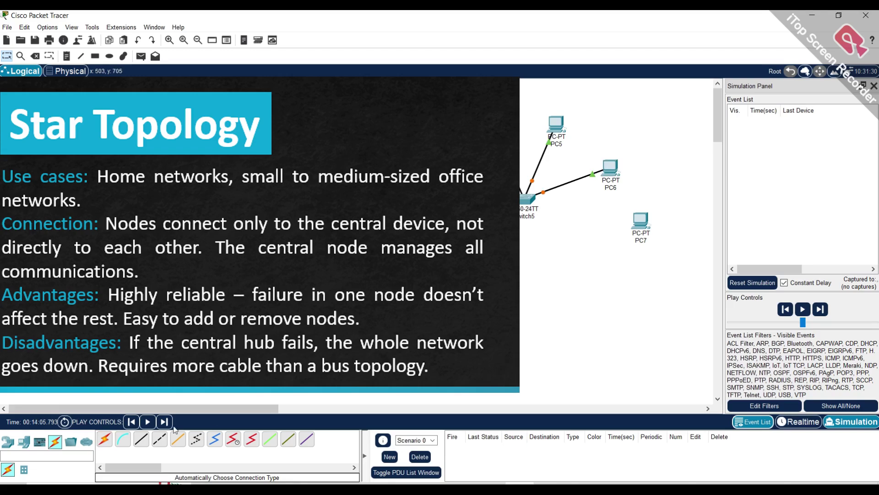
pyautogui.click(105, 439)
pyautogui.click(527, 199)
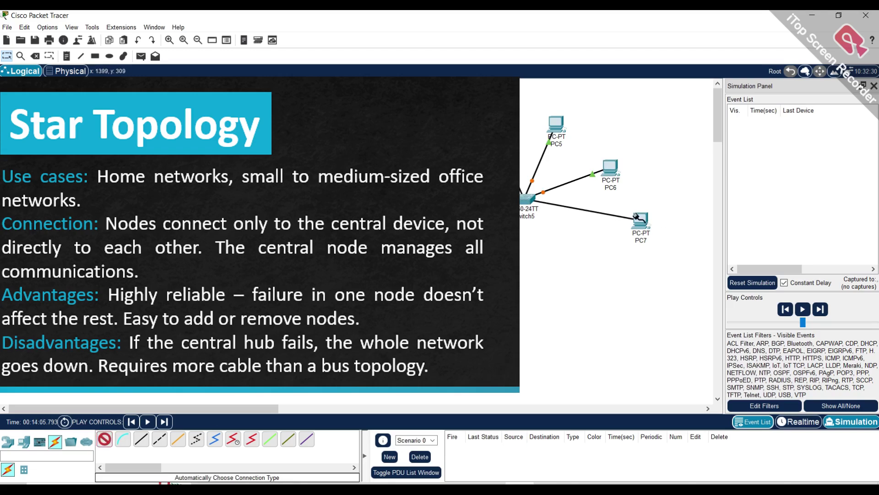
pyautogui.click(640, 220)
# - Open PC8's IP configuration for entering a static IPv4 address
pyautogui.click(487, 115)
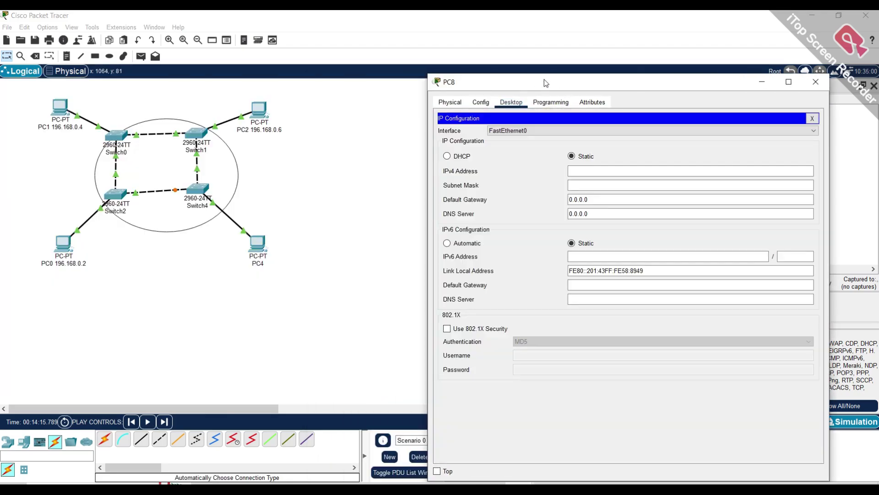
pyautogui.moveTo(544, 83); pyautogui.dragTo(628, 173)
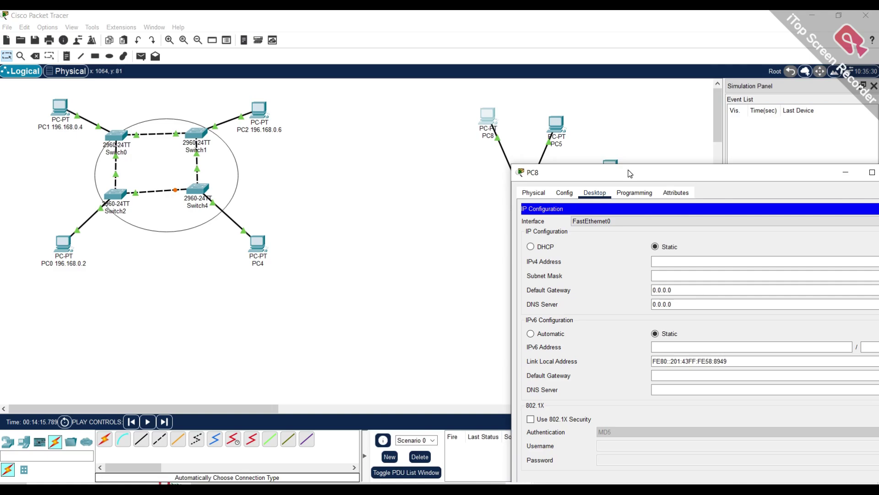
pyautogui.click(680, 261)
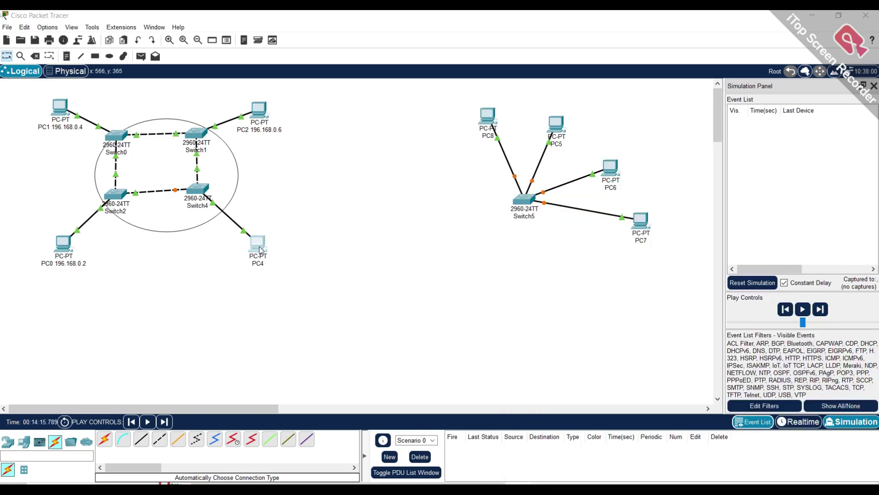
# - Copy PC4's IPv4 address from its IP configuration and append 196.168.0.7 to its label in the workspace
pyautogui.click(257, 244)
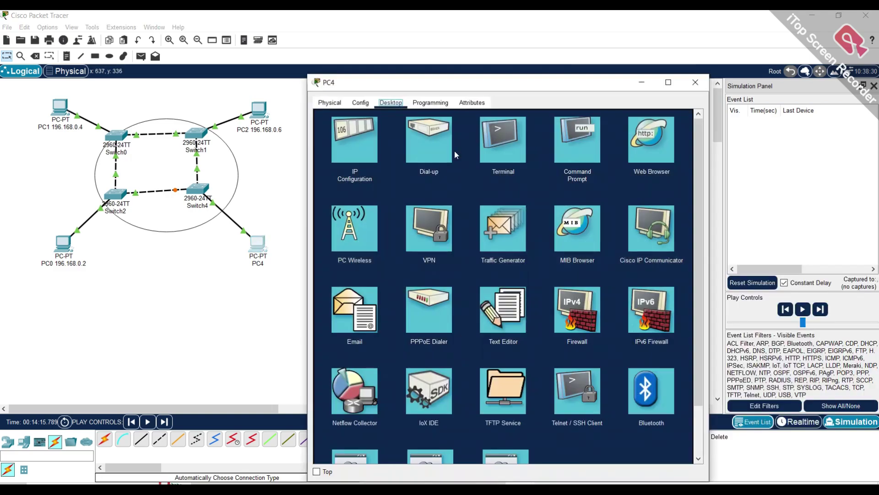
pyautogui.click(356, 144)
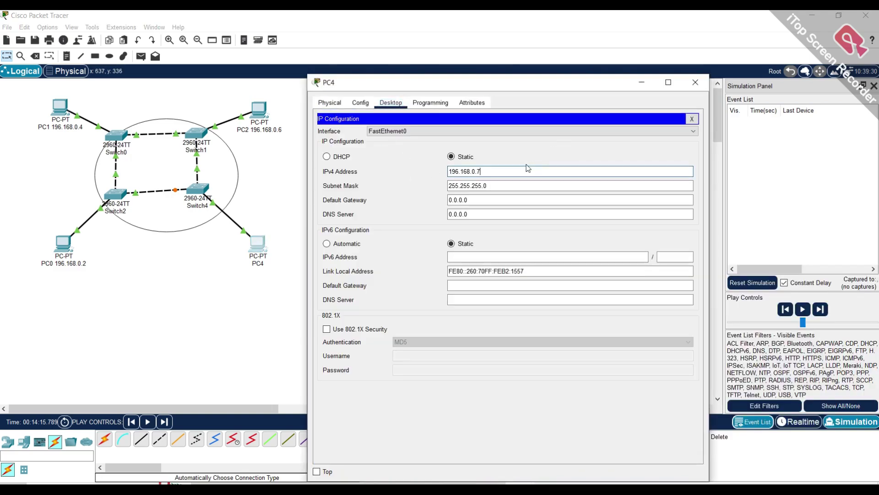
pyautogui.moveTo(528, 169); pyautogui.dragTo(421, 174)
pyautogui.hotkey('ctrl', 'c')
pyautogui.click(694, 82)
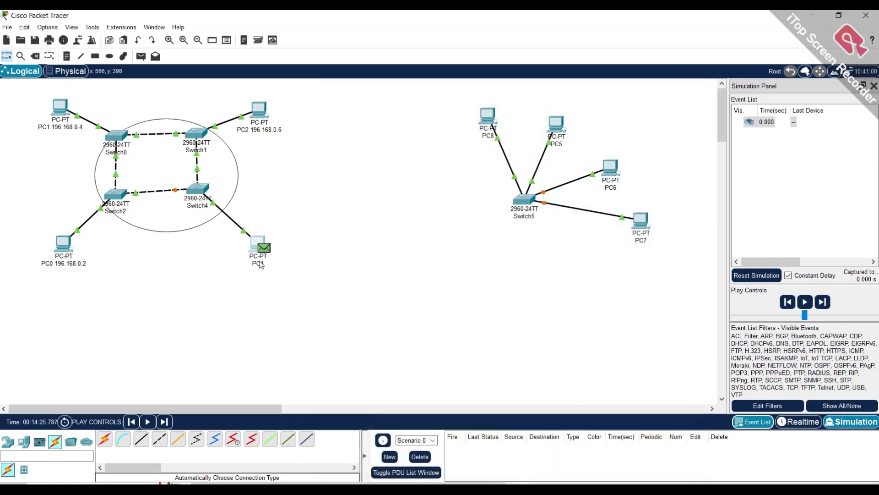
pyautogui.click(266, 261)
pyautogui.click(426, 259)
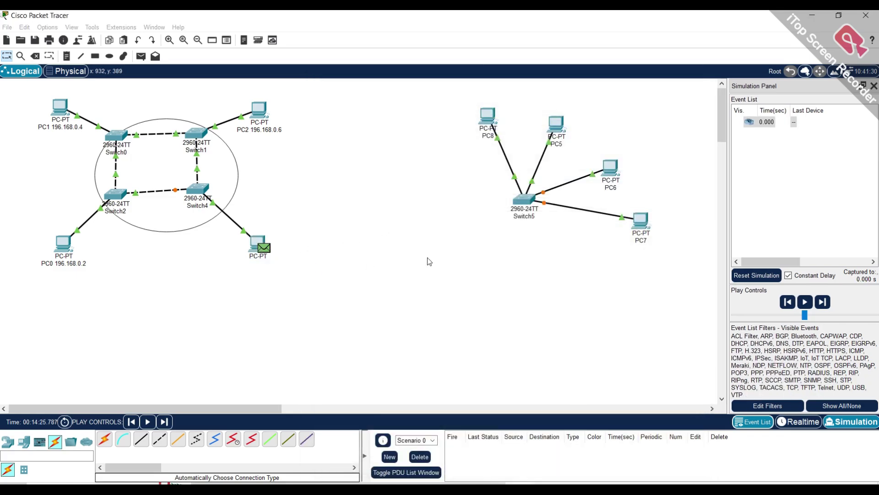
# - Assign PC8 the static IPv4 address 196.168.0.9 with subnet mask 255.255.255.0, and append the address to its label
pyautogui.click(503, 124)
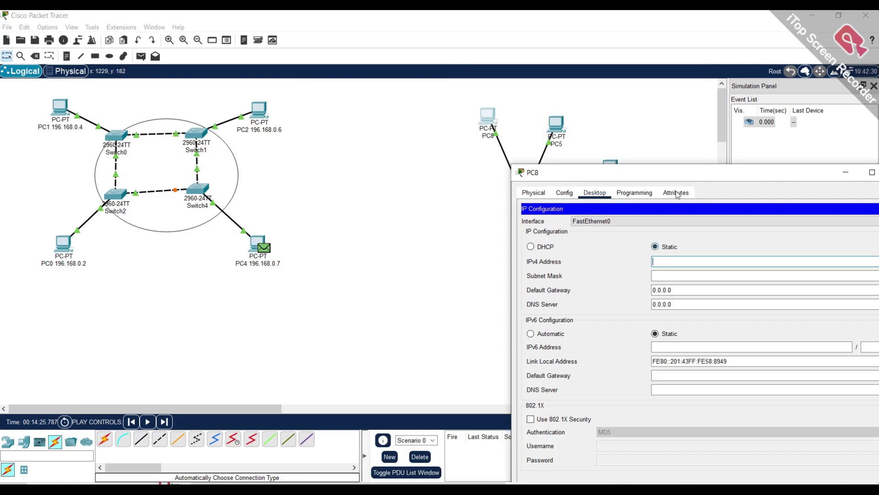
pyautogui.moveTo(671, 175); pyautogui.dragTo(617, 126)
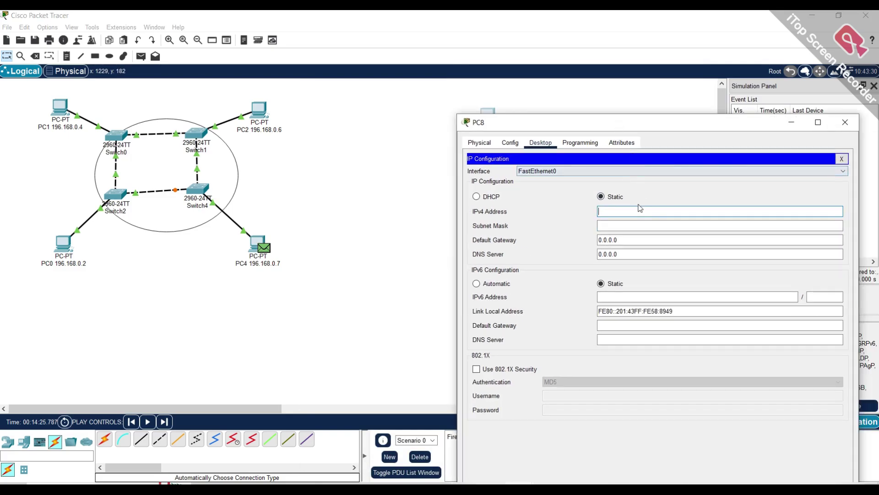
pyautogui.hotkey('ctrl', 'v')
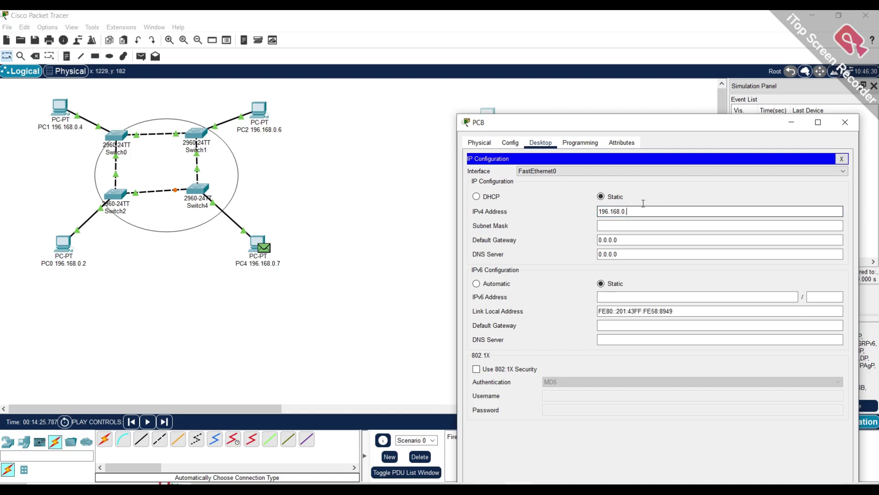
pyautogui.press('Tab')
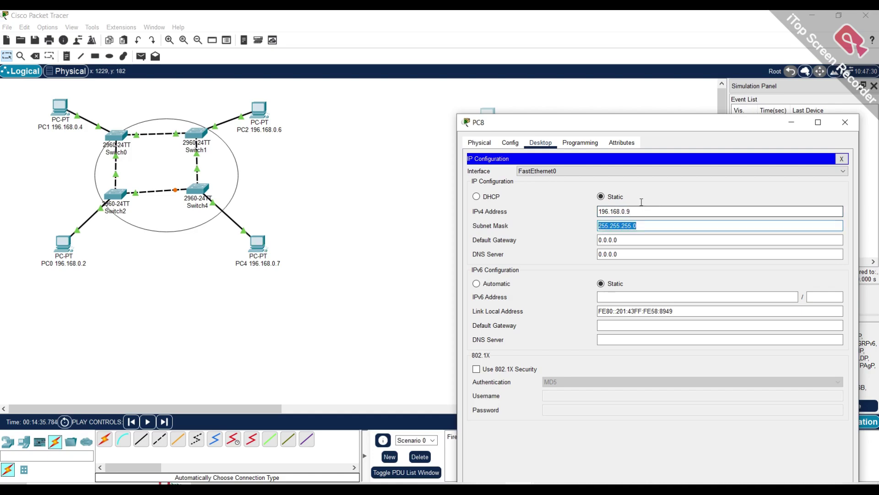
pyautogui.hotkey('shift', 'Tab')
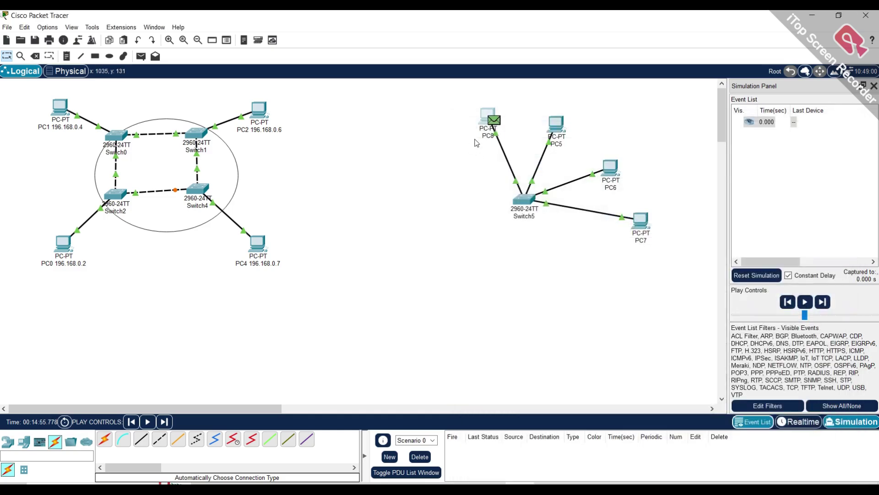
pyautogui.click(485, 136)
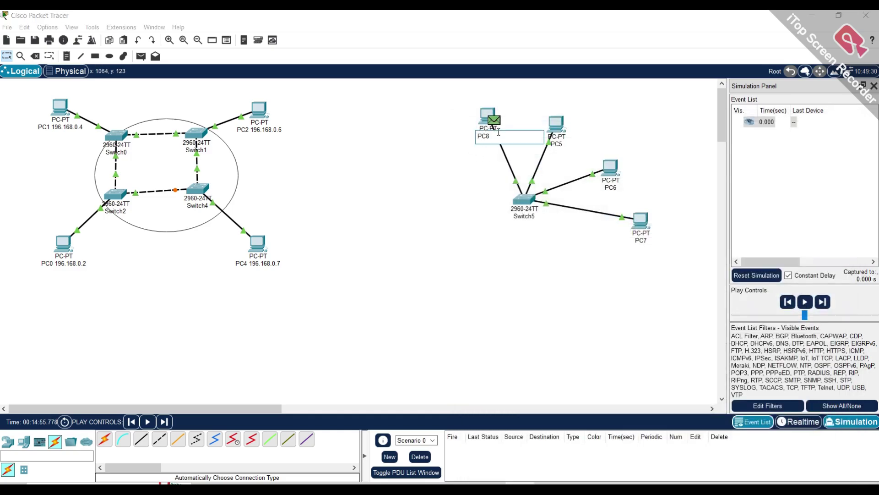
# - Assign PC5 the static IPv4 address 196.168.0.10 with subnet mask 255.255.255.0, and append the address to its label
pyautogui.click(564, 120)
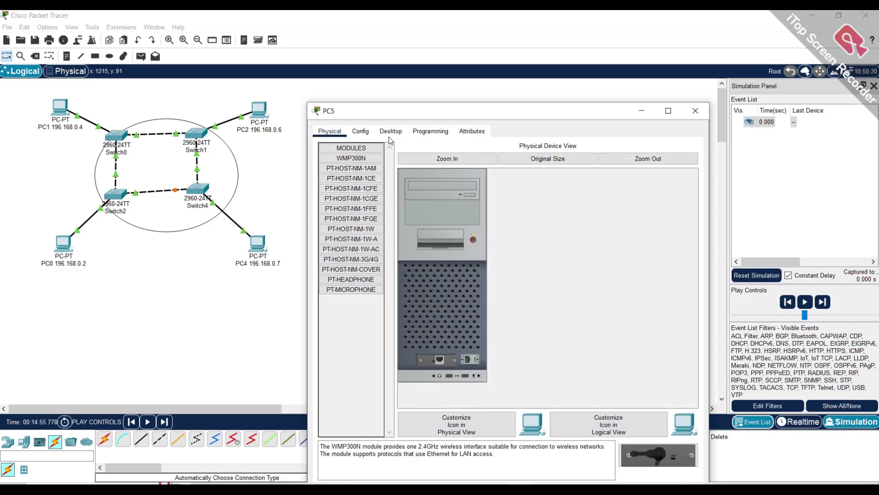
pyautogui.click(390, 131)
pyautogui.click(350, 166)
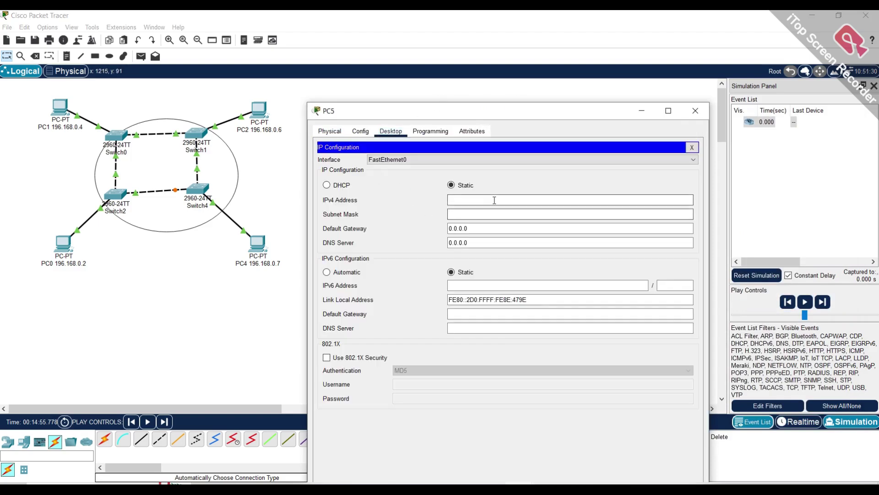
pyautogui.click(494, 200)
pyautogui.write('196.168.0.9')
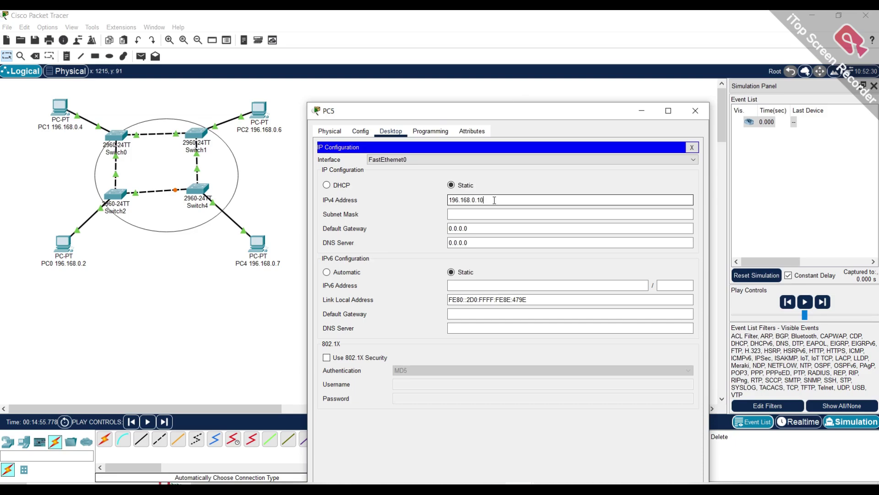
pyautogui.press('Tab')
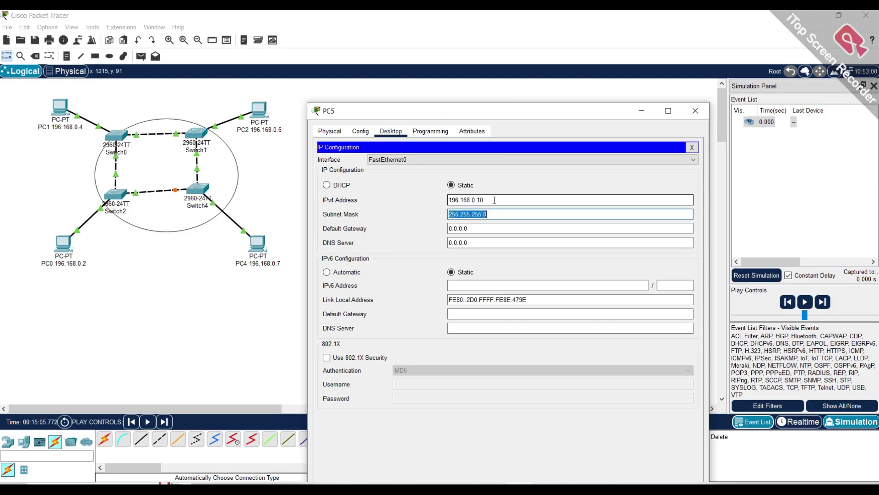
pyautogui.hotkey('shift', 'Tab')
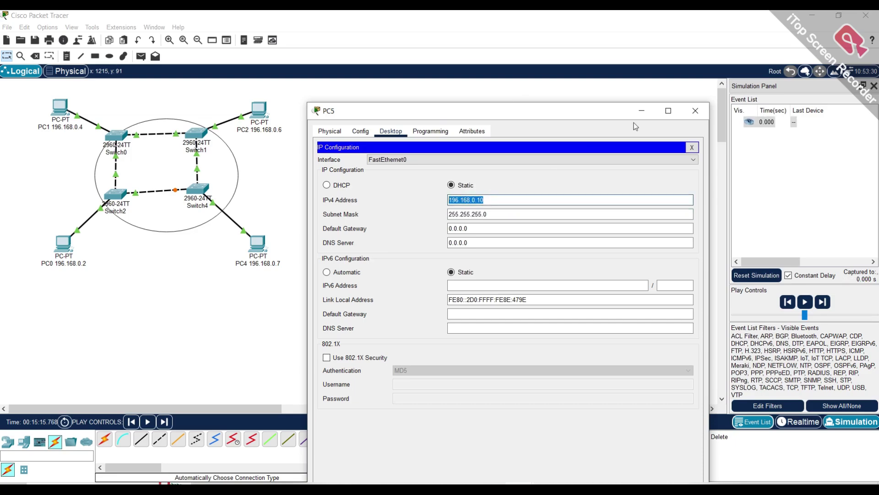
pyautogui.click(694, 111)
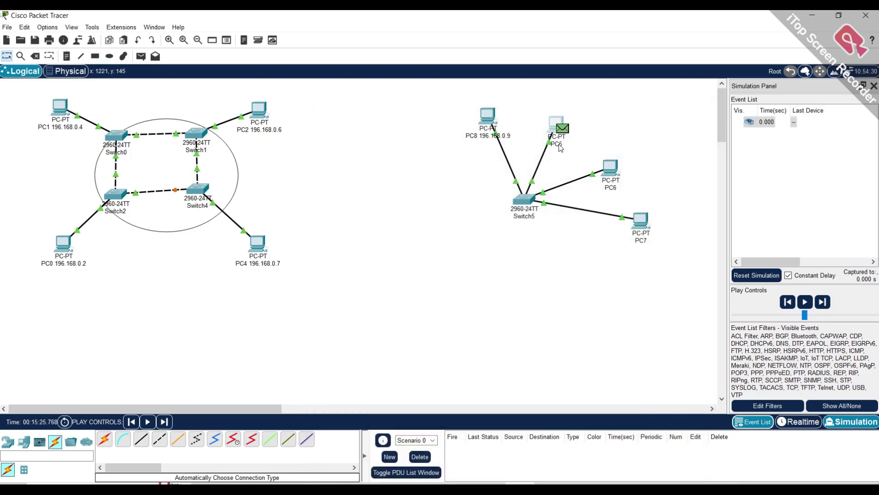
pyautogui.click(565, 143)
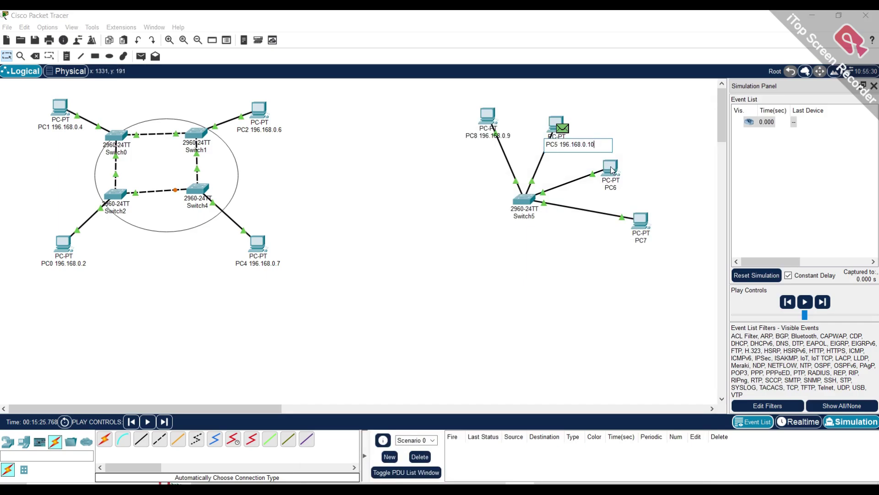
# - Assign PC6 the static IPv4 address 196.168.0.11 with subnet mask 255.255.255.0, and append the address to its label
pyautogui.click(610, 168)
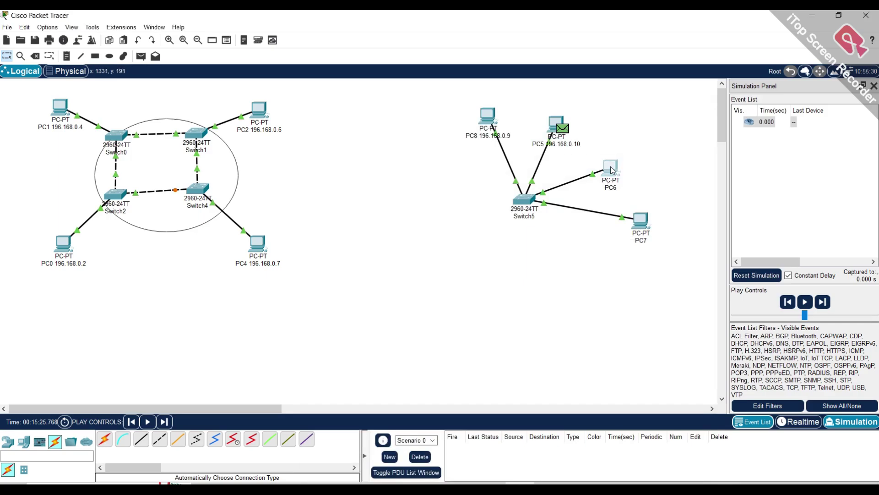
pyautogui.click(391, 102)
pyautogui.click(357, 142)
pyautogui.click(519, 170)
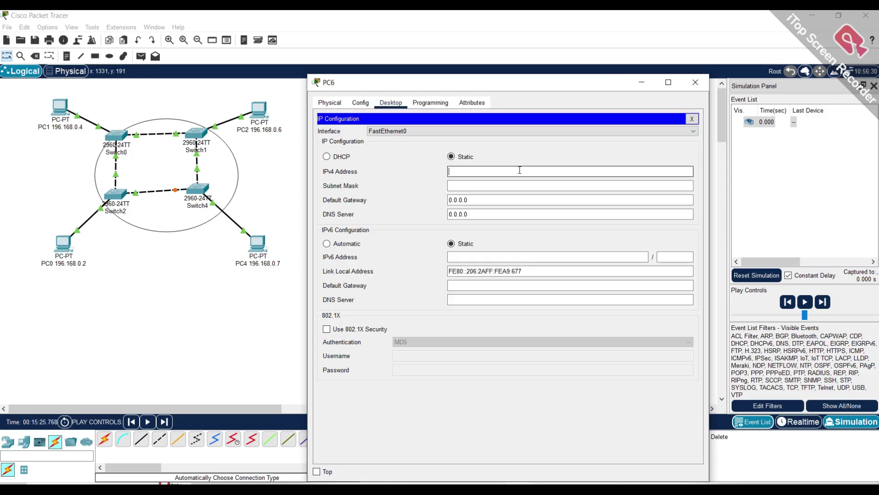
pyautogui.write('196.168.0.10')
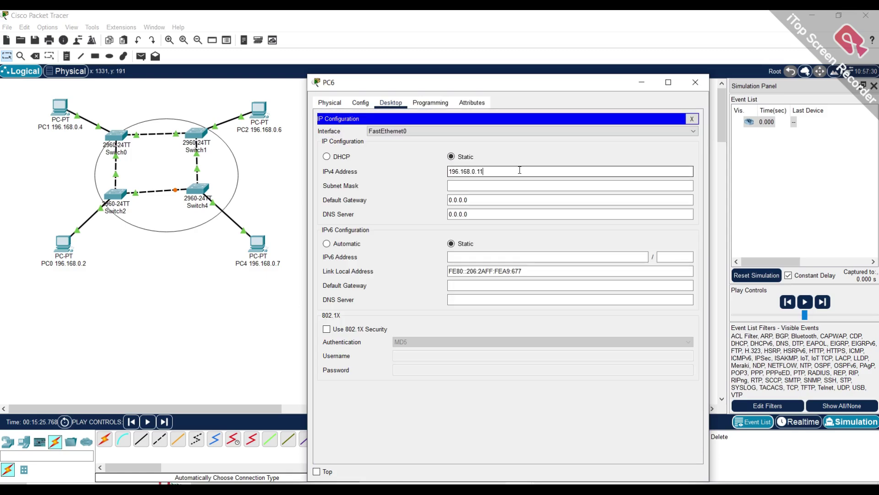
pyautogui.press('Tab')
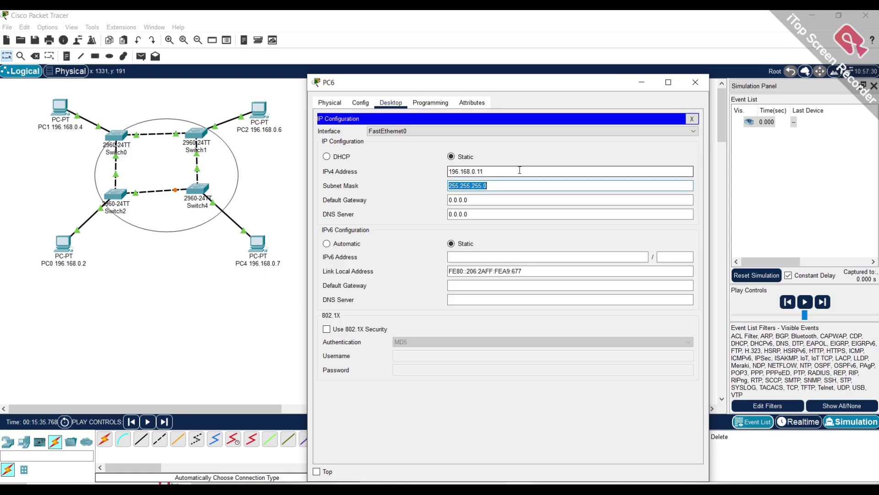
pyautogui.click(517, 170)
pyautogui.click(696, 82)
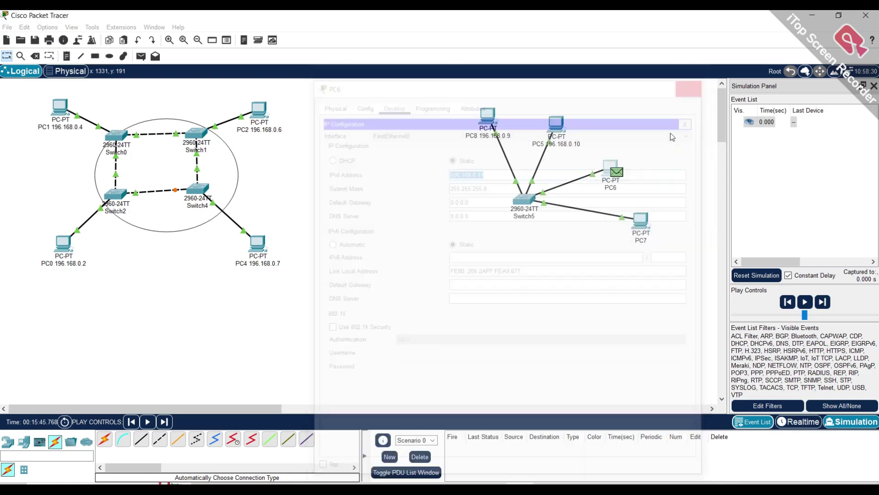
pyautogui.click(614, 188)
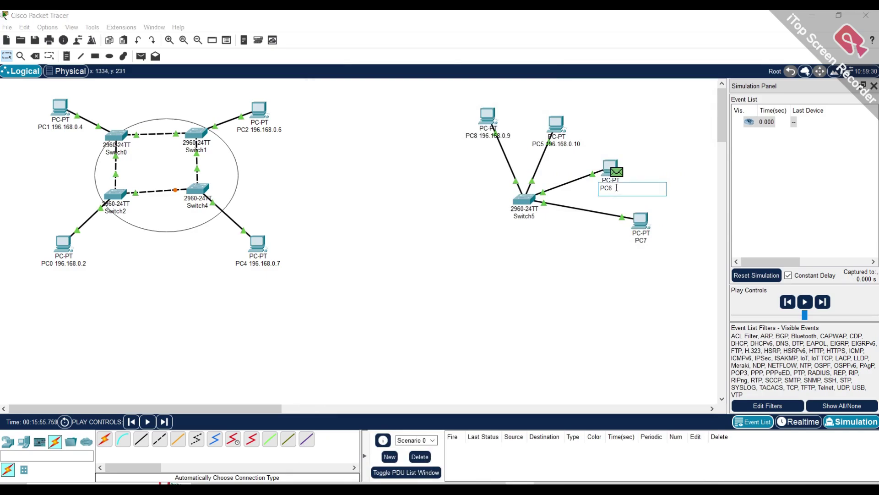
pyautogui.click(627, 286)
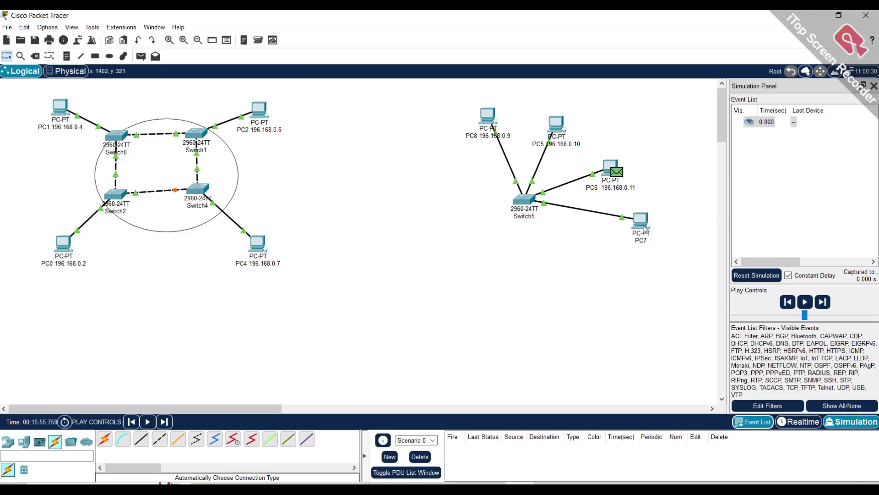
# - Assign PC7 the static IPv4 address 196.168.0.12 with subnet mask 255.255.255.0
pyautogui.click(645, 228)
pyautogui.click(361, 102)
pyautogui.click(391, 103)
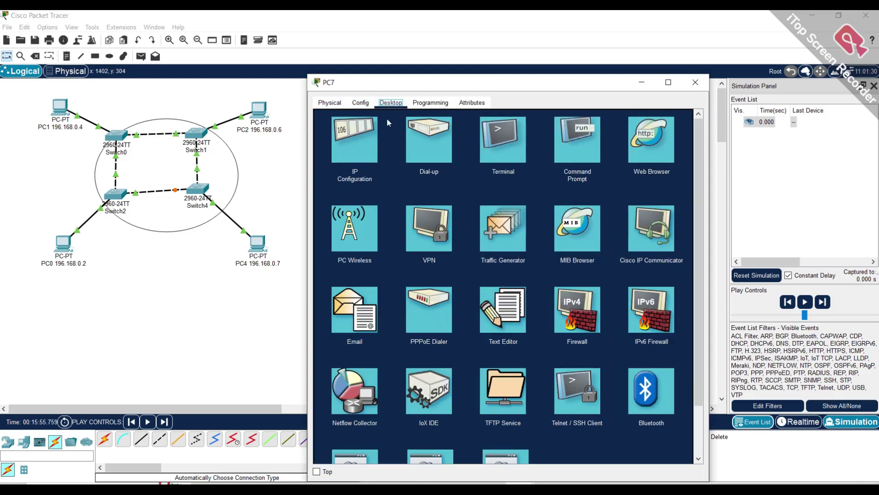
pyautogui.click(367, 153)
pyautogui.click(499, 167)
pyautogui.write('196.168.0.11')
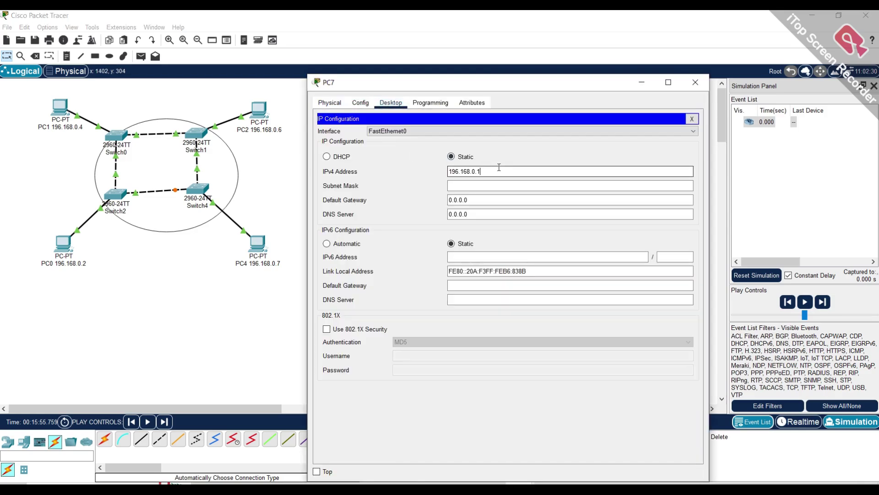
pyautogui.hotkey('ctrl', 'a')
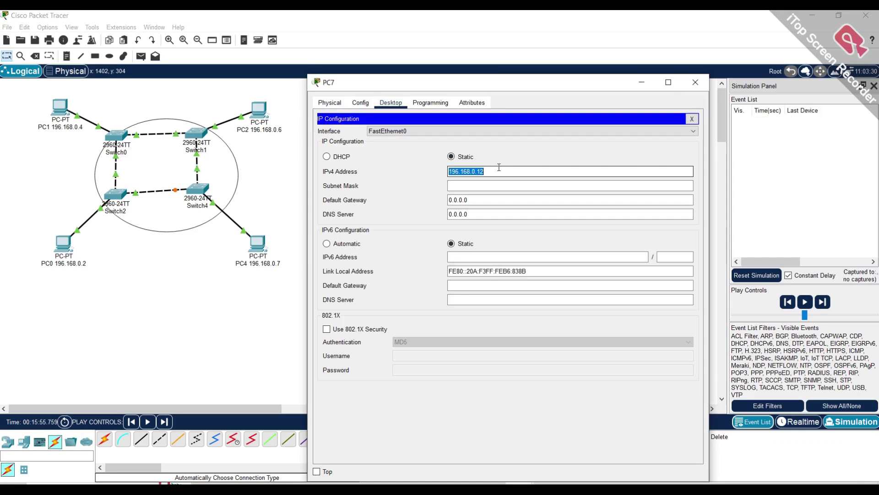
pyautogui.press('Tab')
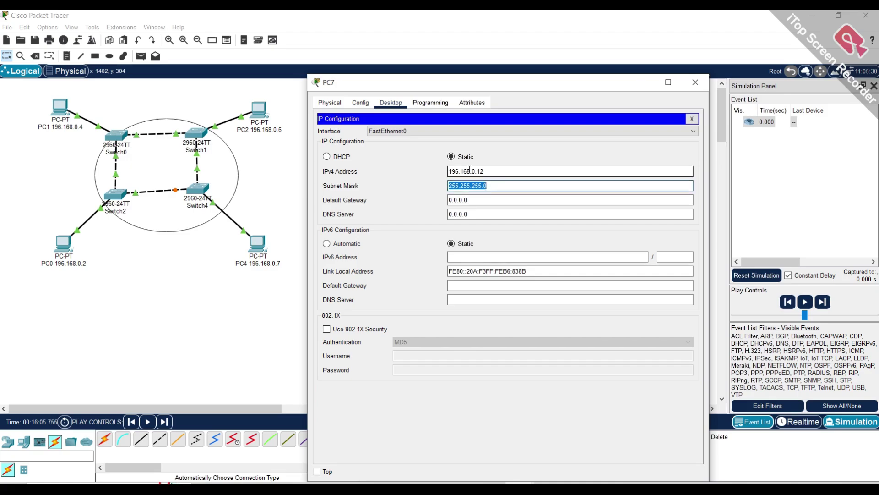
pyautogui.moveTo(448, 171); pyautogui.dragTo(477, 171)
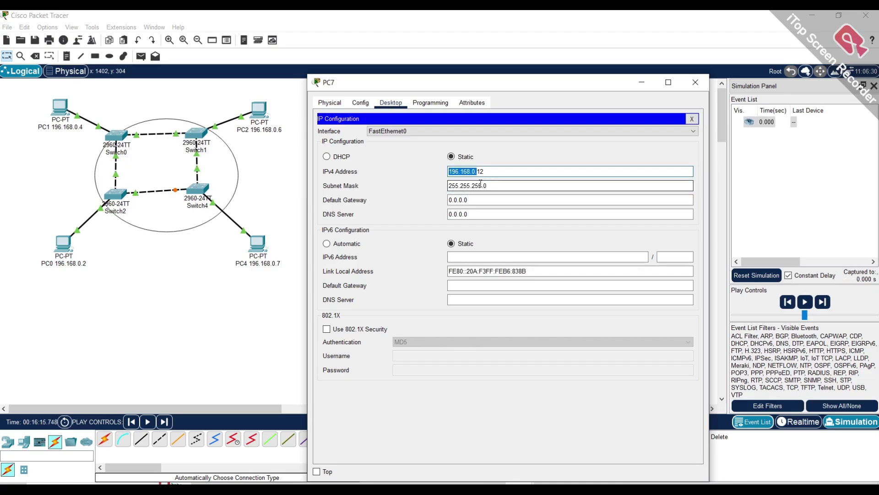
pyautogui.click(695, 82)
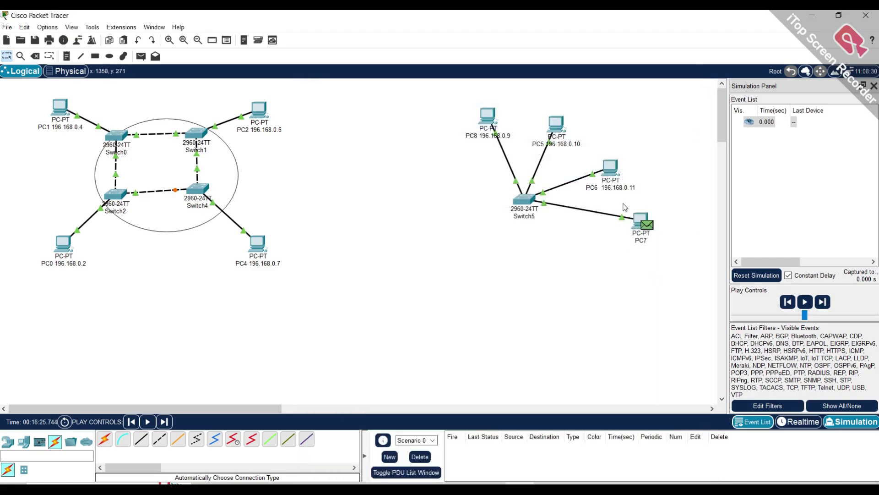
# - Recheck PC7's IP configuration and append 196.168.0.12 to its label in the workspace
pyautogui.click(638, 220)
pyautogui.click(354, 144)
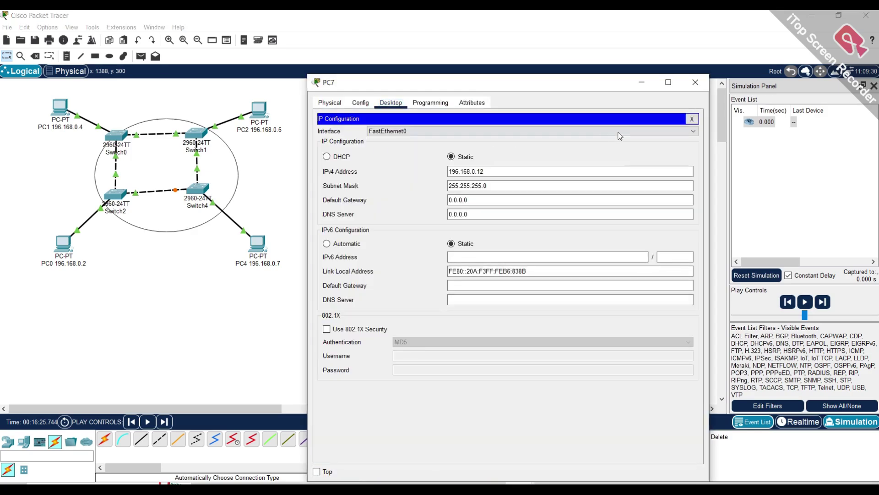
pyautogui.click(696, 87)
pyautogui.click(649, 240)
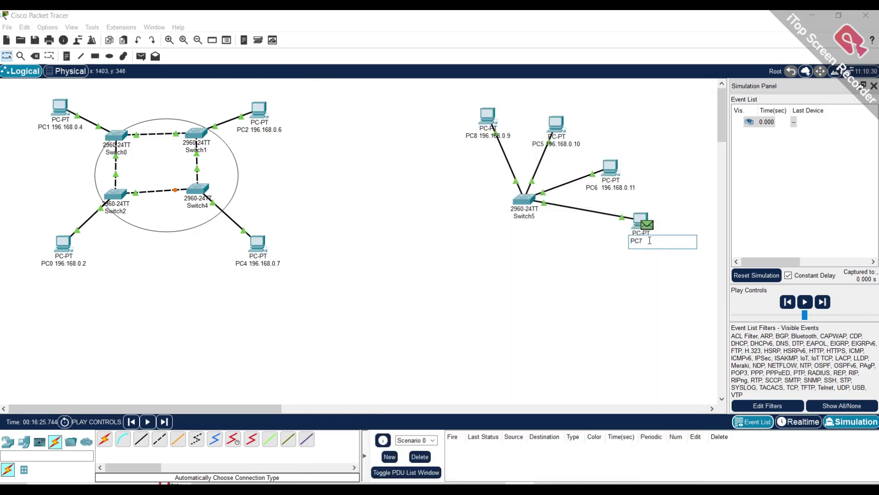
pyautogui.write('196.168.0.12')
pyautogui.click(650, 278)
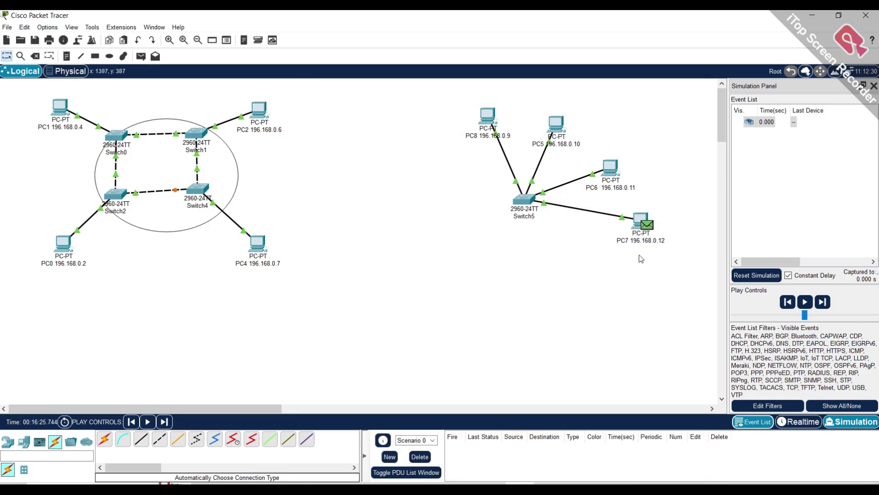
# - Reset the simulation, and shift PC7 and the star's central switch slightly left
pyautogui.moveTo(640, 219); pyautogui.dragTo(619, 218)
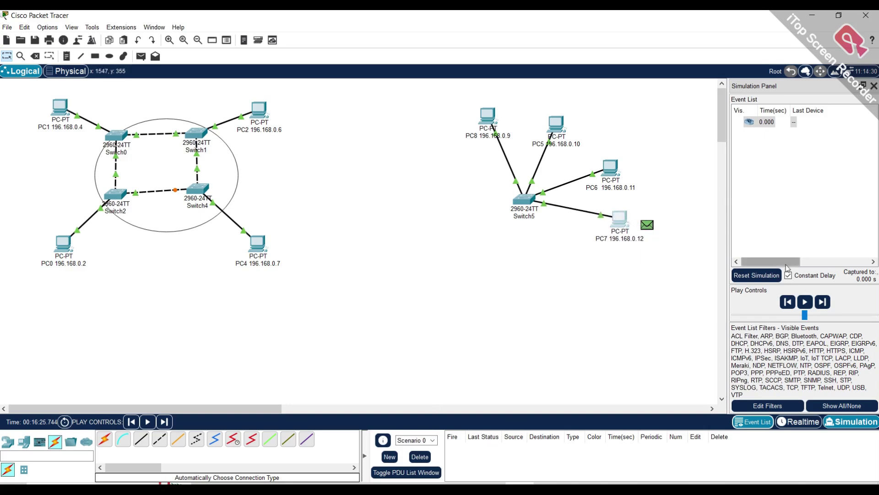
pyautogui.click(756, 275)
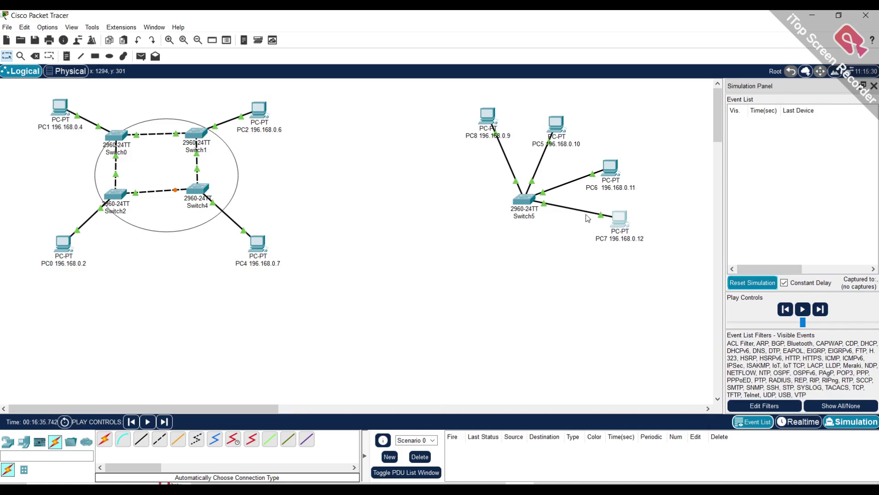
pyautogui.moveTo(529, 202); pyautogui.dragTo(514, 202)
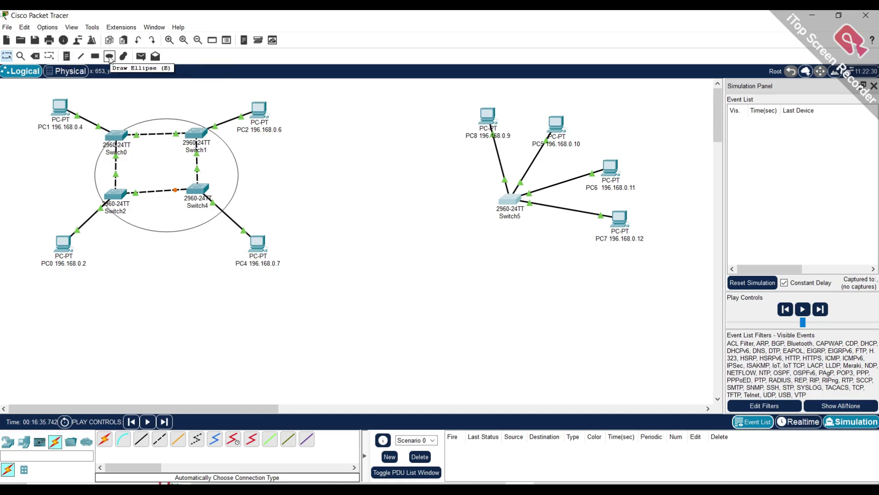
# - Add the text notes "RING TOPOLOGY" above the switch ring and "STAR TOPLOGY" beside the star network
pyautogui.click(67, 57)
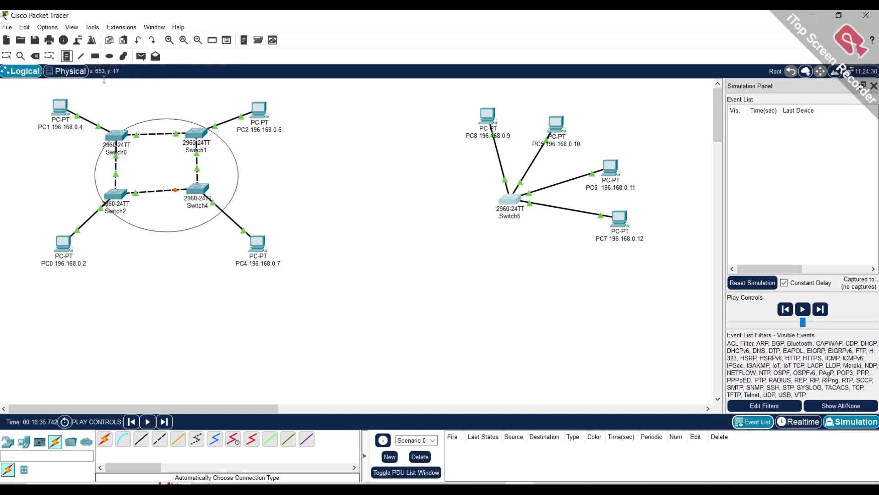
pyautogui.click(126, 88)
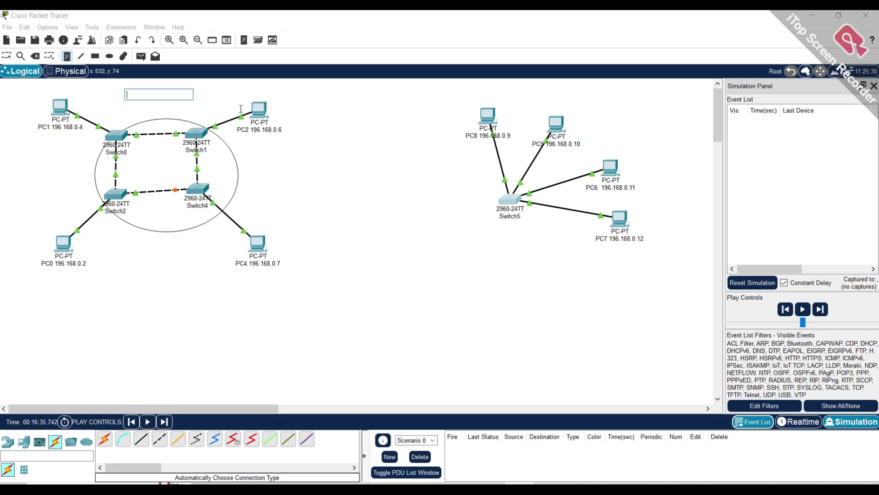
pyautogui.write('r')
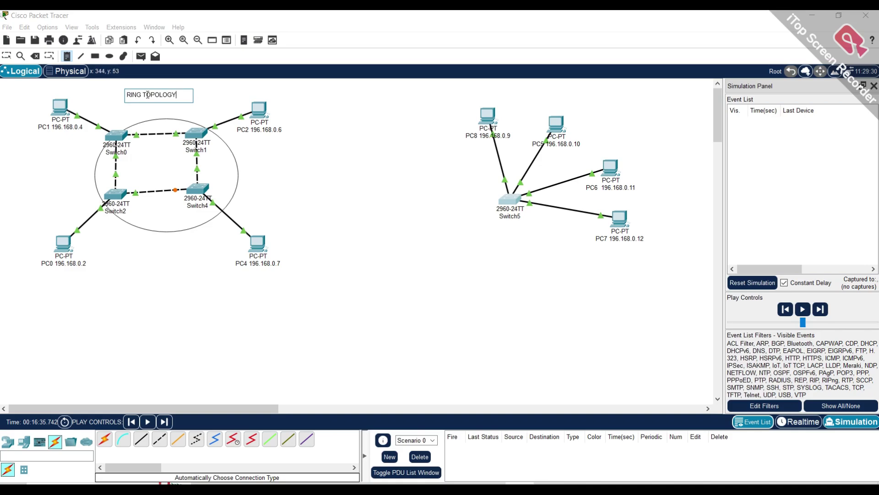
pyautogui.click(590, 103)
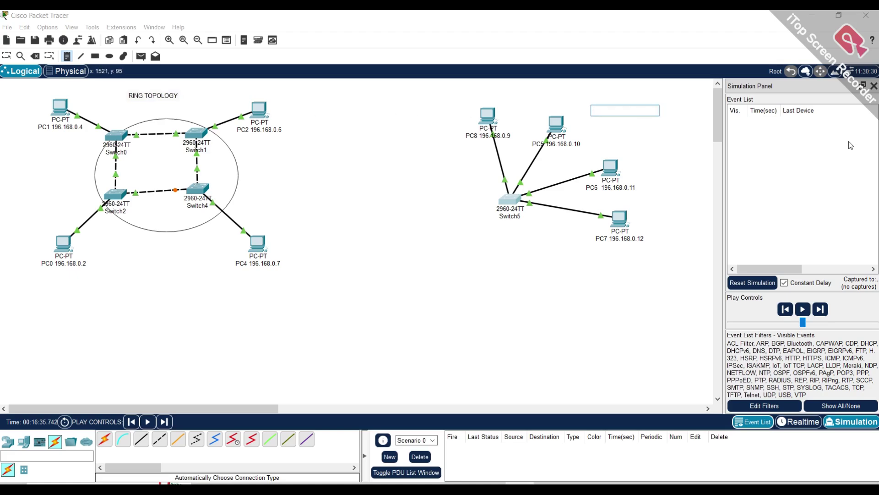
pyautogui.write('STAR TOPLOGY')
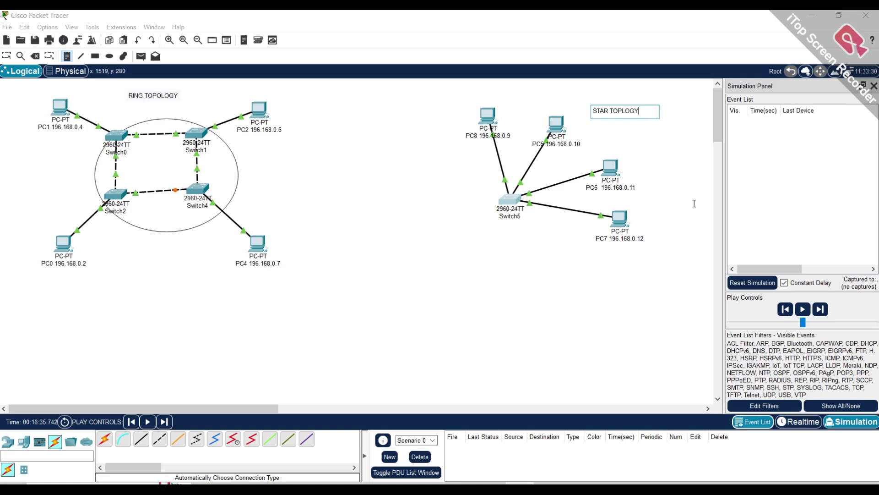
pyautogui.click(777, 176)
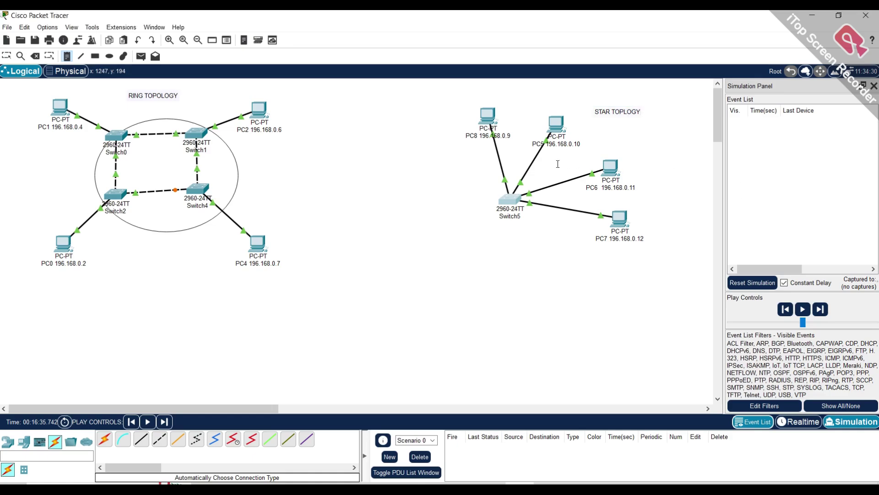
pyautogui.moveTo(270, 409); pyautogui.dragTo(327, 408)
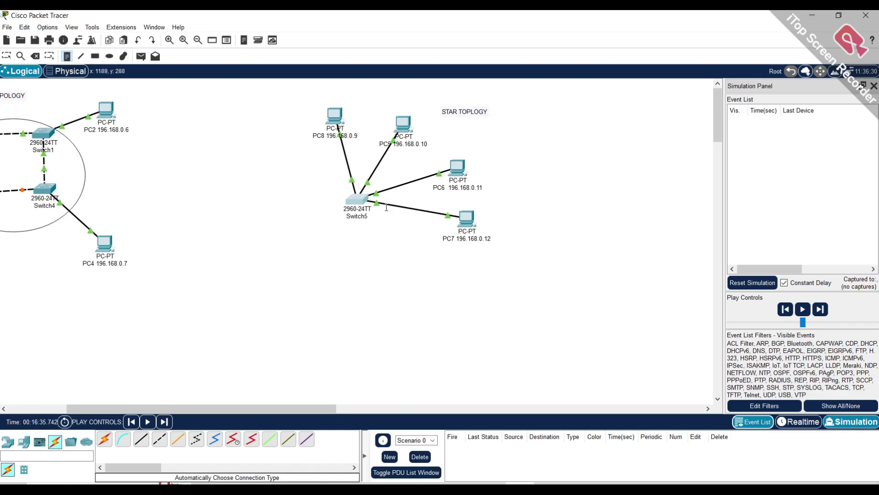
pyautogui.moveTo(358, 191)
pyautogui.moveTo(276, 406); pyautogui.dragTo(217, 406)
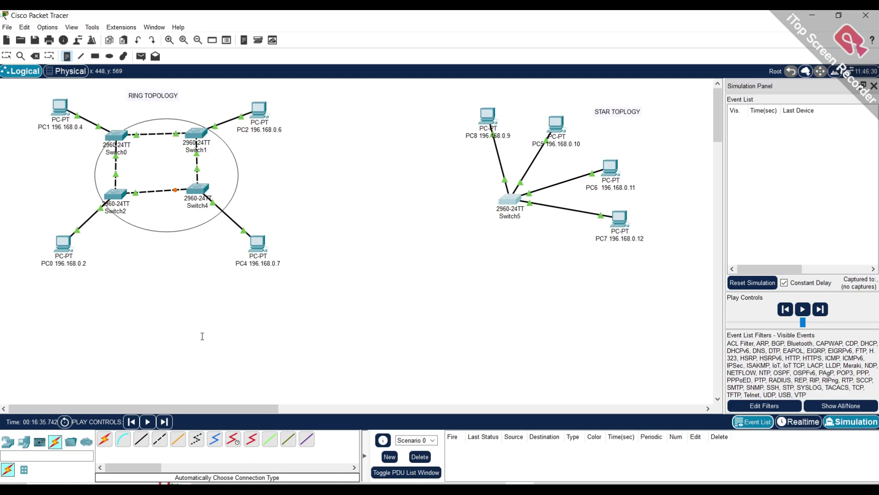
pyautogui.click(695, 485)
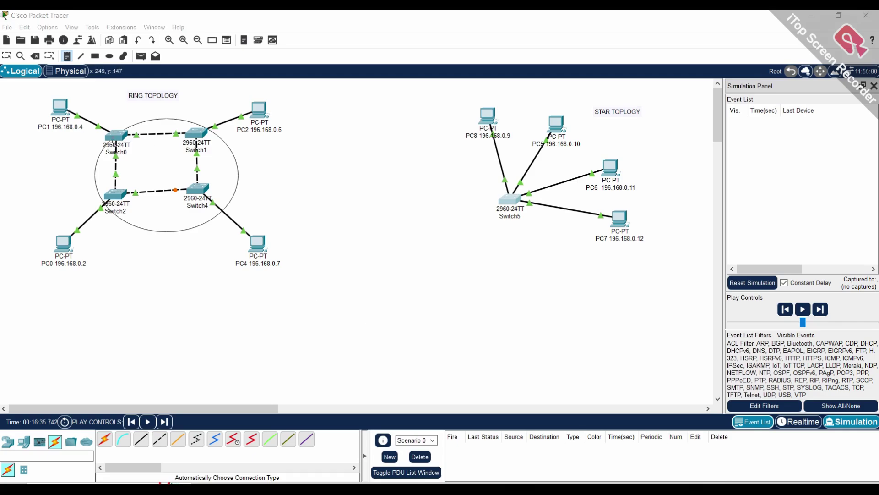
# - Place three new PCs in a triangle in the empty area below the ring and star topologies
pyautogui.click(24, 441)
pyautogui.moveTo(105, 439); pyautogui.dragTo(427, 316)
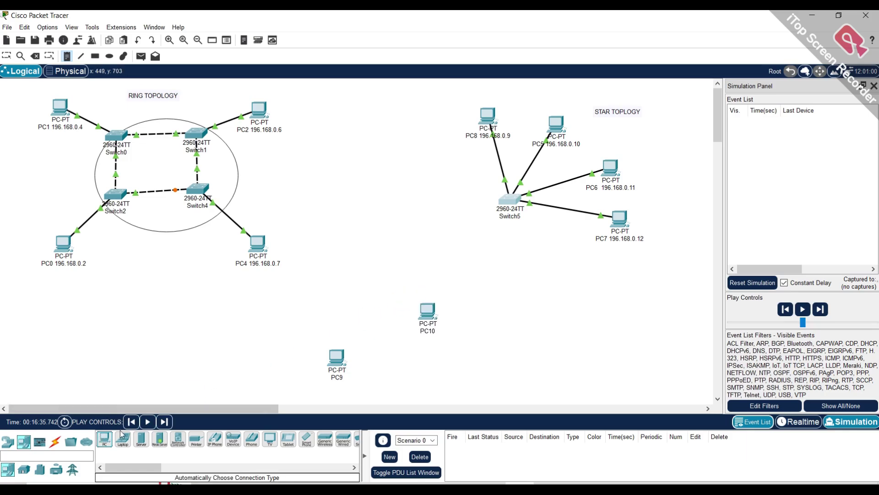
pyautogui.moveTo(105, 439); pyautogui.dragTo(509, 376)
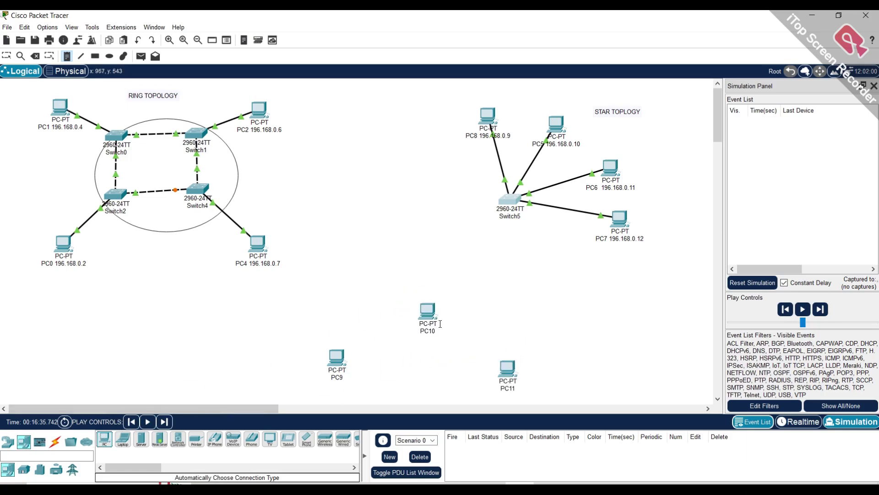
pyautogui.click(424, 311)
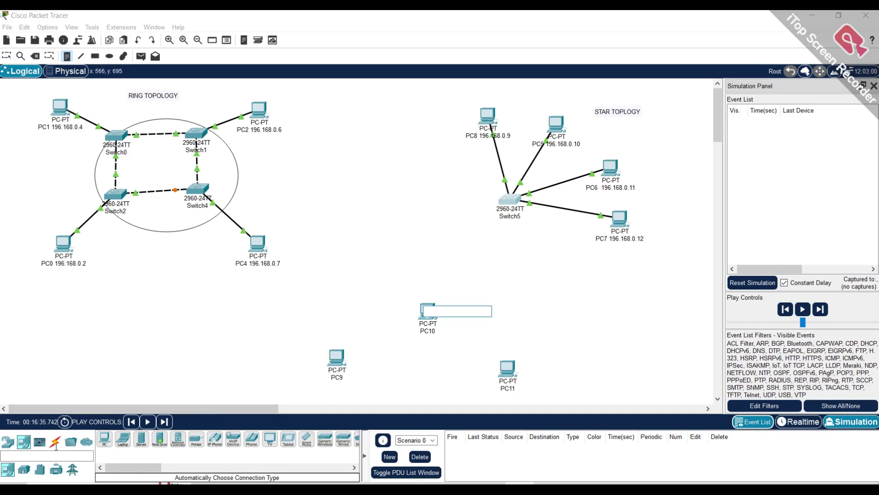
# - Place four 2960 switches among the new PCs and add a fourth PC beside them for the mesh topology
pyautogui.click(7, 441)
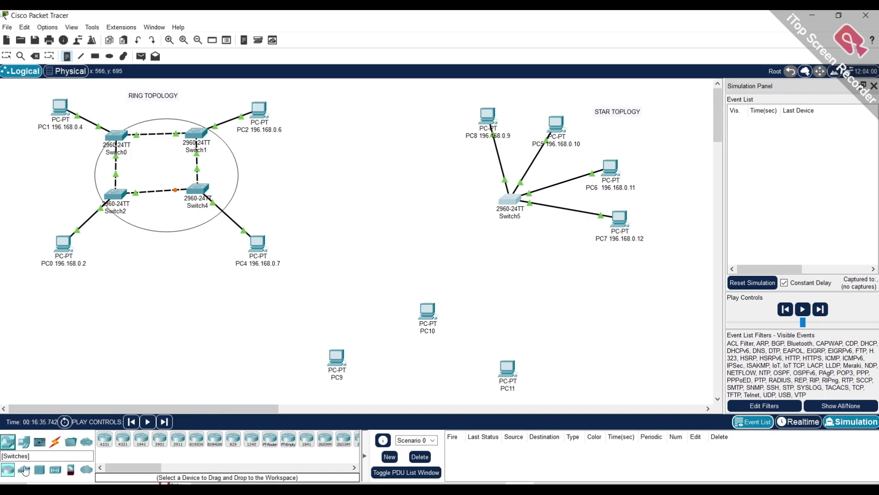
pyautogui.click(24, 468)
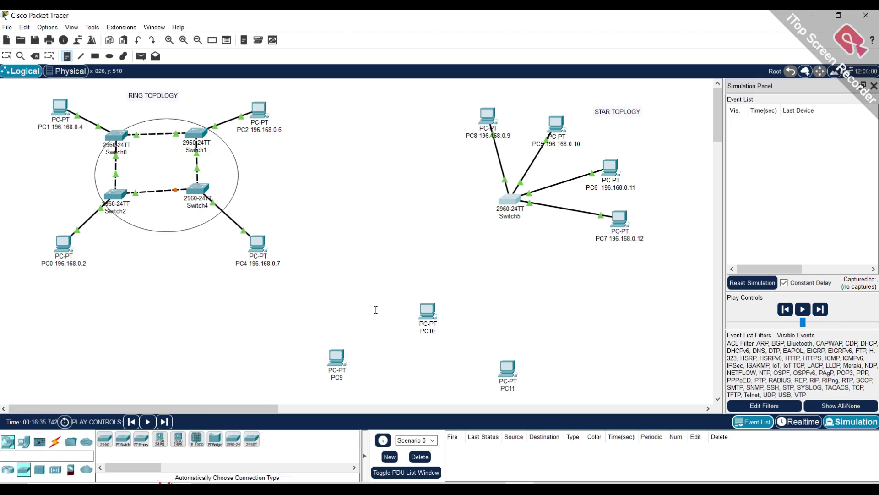
pyautogui.moveTo(104, 440); pyautogui.dragTo(416, 362)
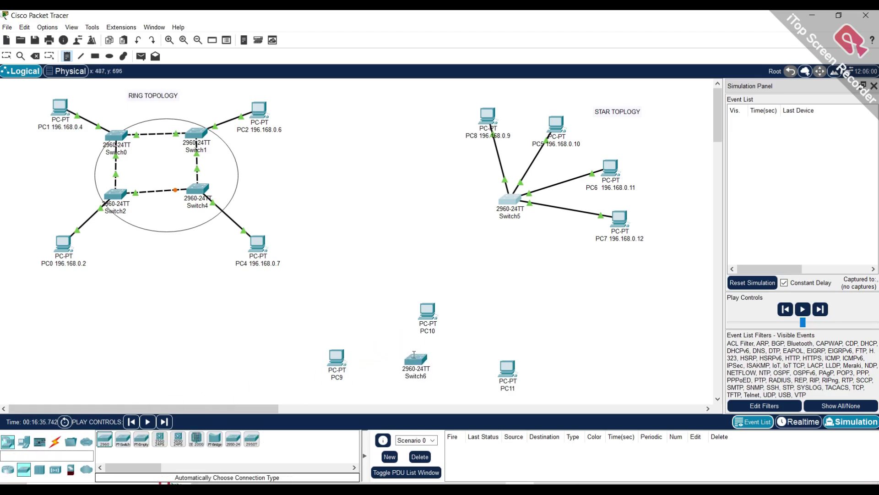
pyautogui.moveTo(104, 440); pyautogui.dragTo(473, 353)
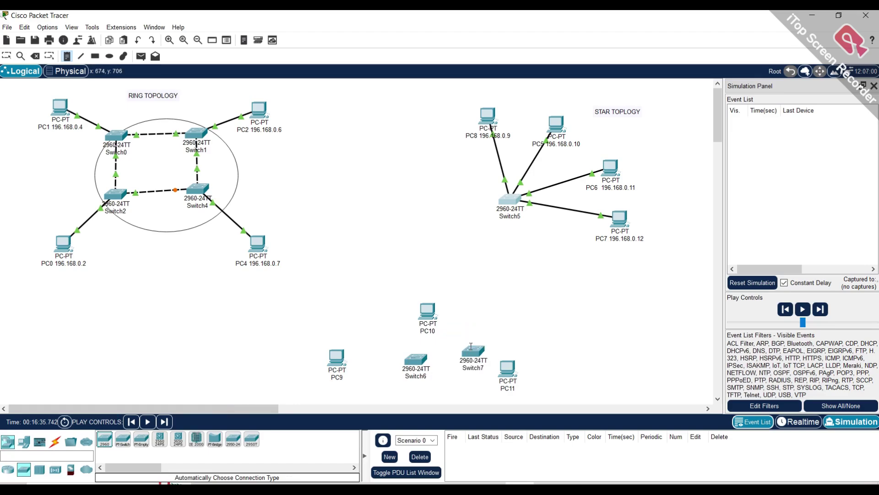
pyautogui.moveTo(104, 440); pyautogui.dragTo(404, 320)
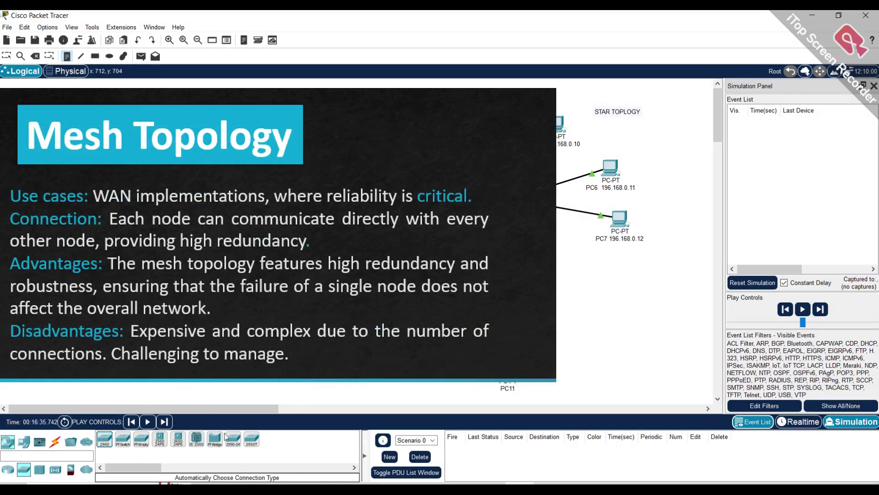
pyautogui.click(24, 441)
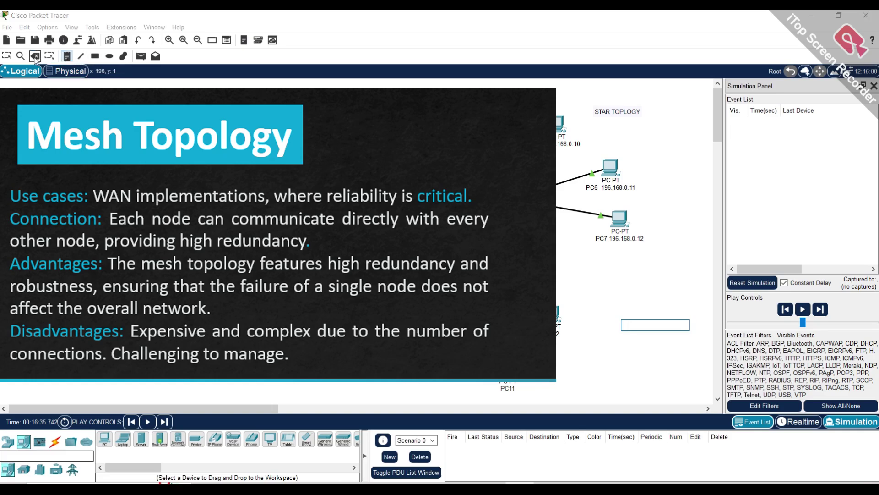
# - Request a new network and save the current one as PRAC7 in the saves folder
pyautogui.click(6, 39)
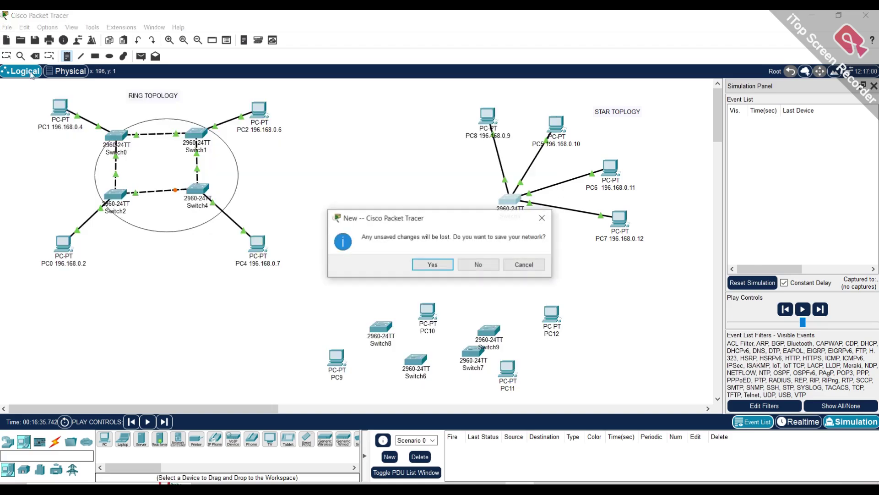
pyautogui.click(443, 265)
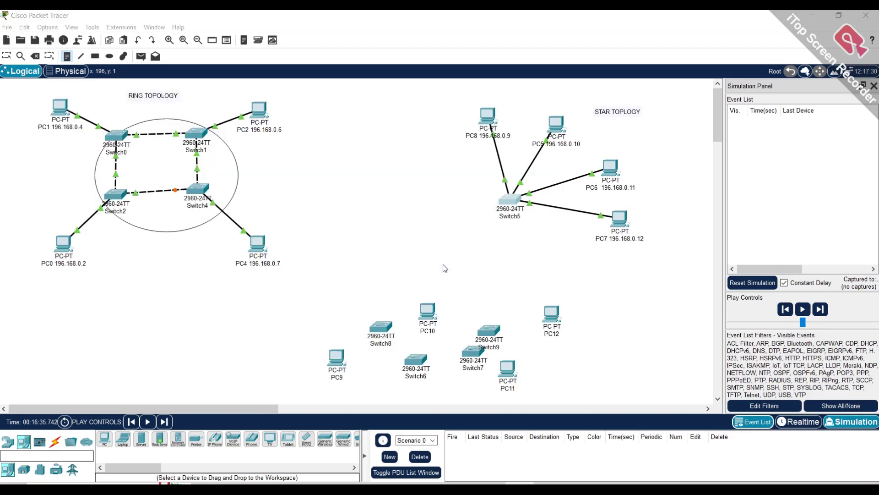
pyautogui.write('PR')
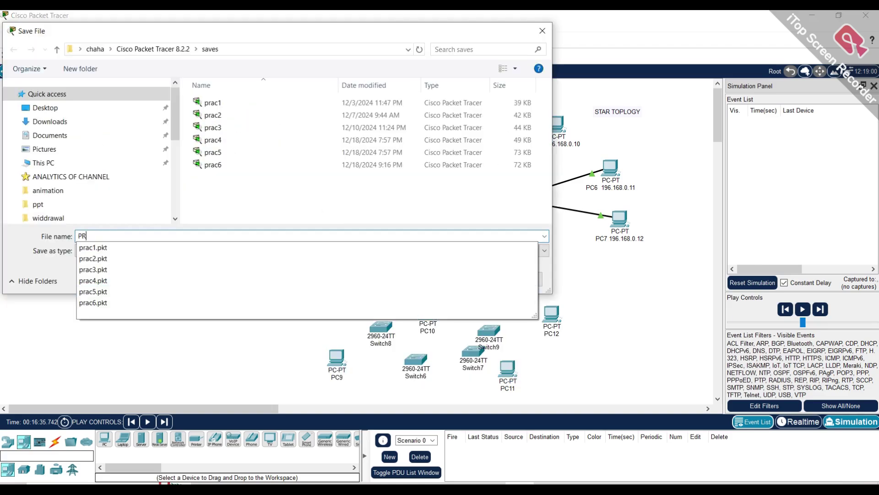
pyautogui.write('AC7')
pyautogui.press('Return')
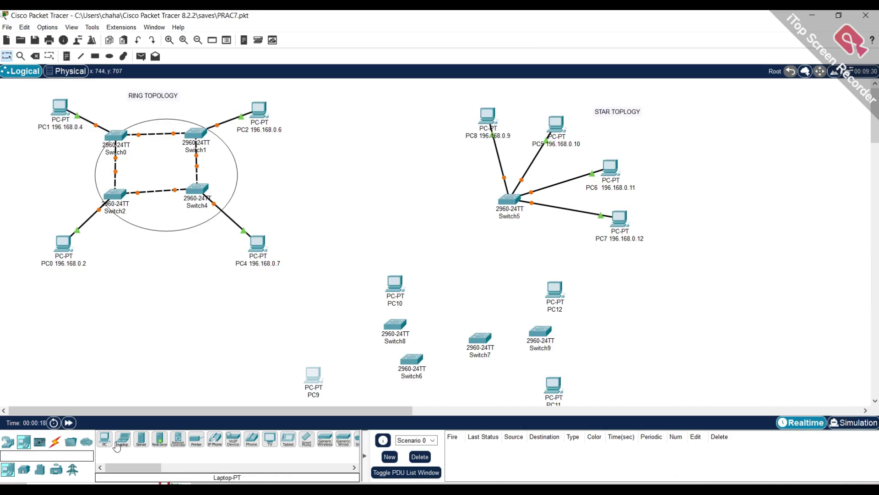
# - Cable PC10 to Switch8 and PC12 to Switch9 using the automatically chosen connection type
pyautogui.click(55, 441)
pyautogui.click(105, 438)
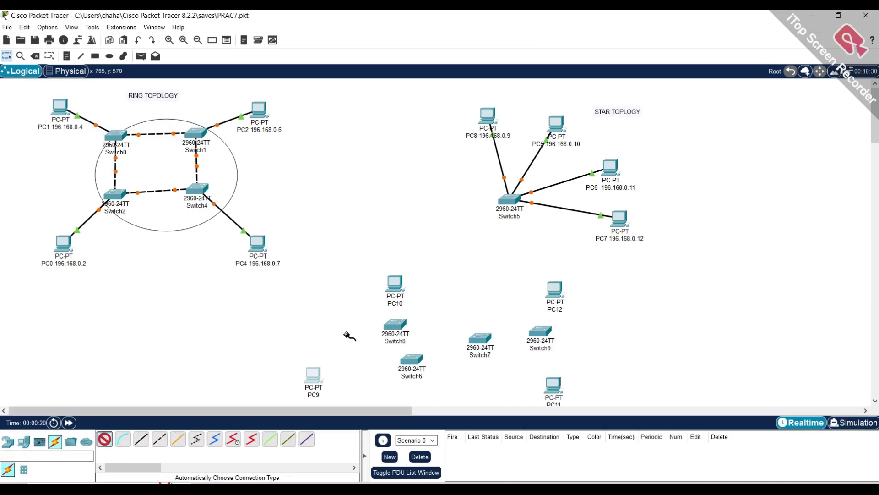
pyautogui.click(395, 285)
pyautogui.click(395, 324)
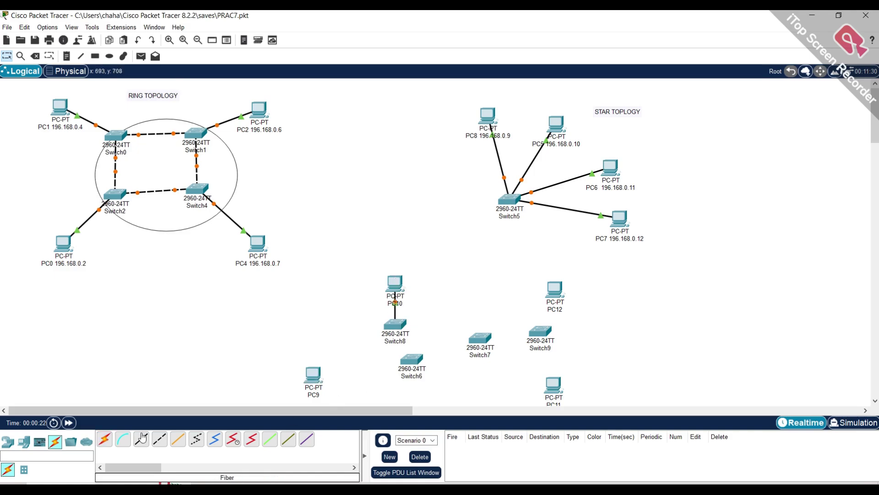
pyautogui.click(104, 438)
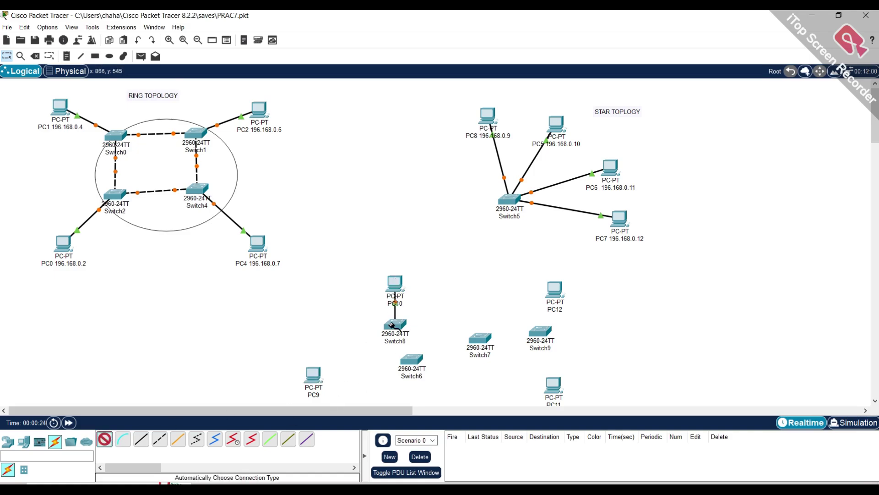
pyautogui.click(555, 290)
pyautogui.click(542, 329)
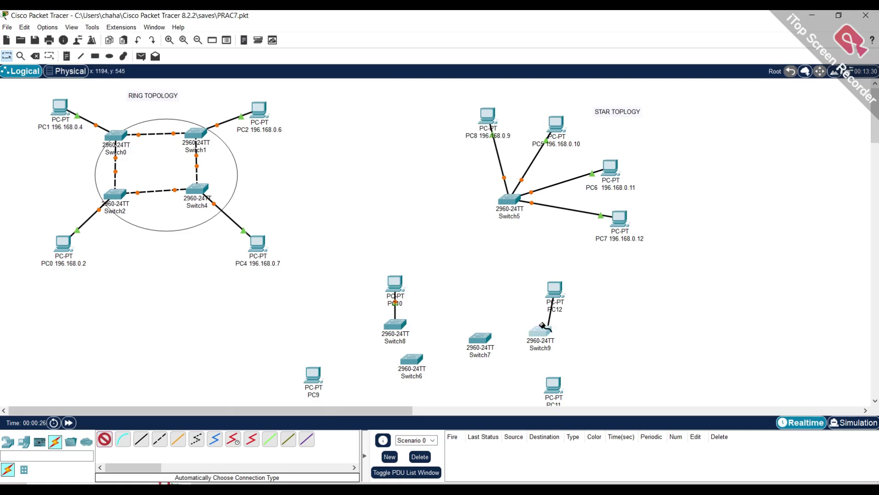
# - Cable PC11 to Switch7 and PC9 to Switch6 with automatic connections, and move both switches closer to their PCs
pyautogui.click(104, 439)
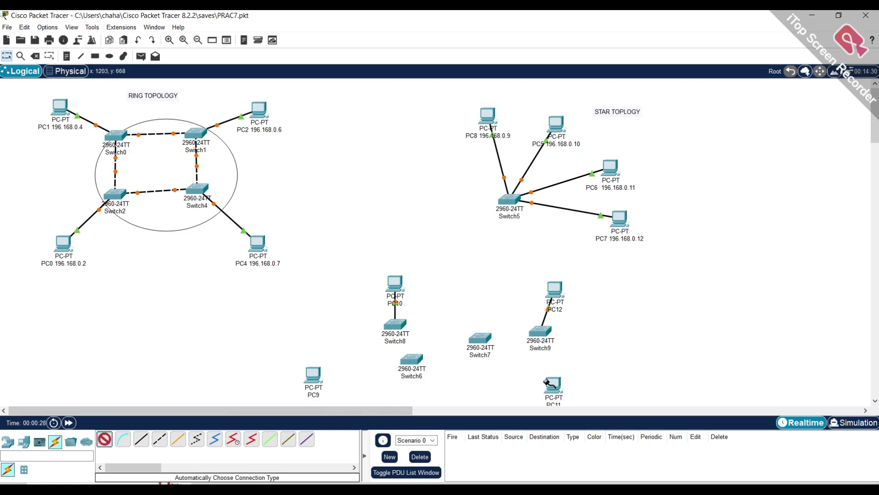
pyautogui.click(549, 383)
pyautogui.click(481, 338)
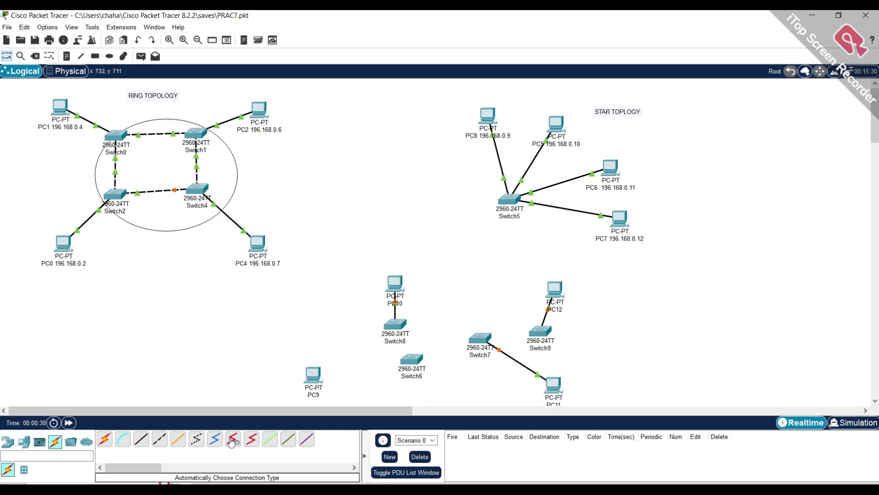
pyautogui.click(105, 438)
pyautogui.click(313, 376)
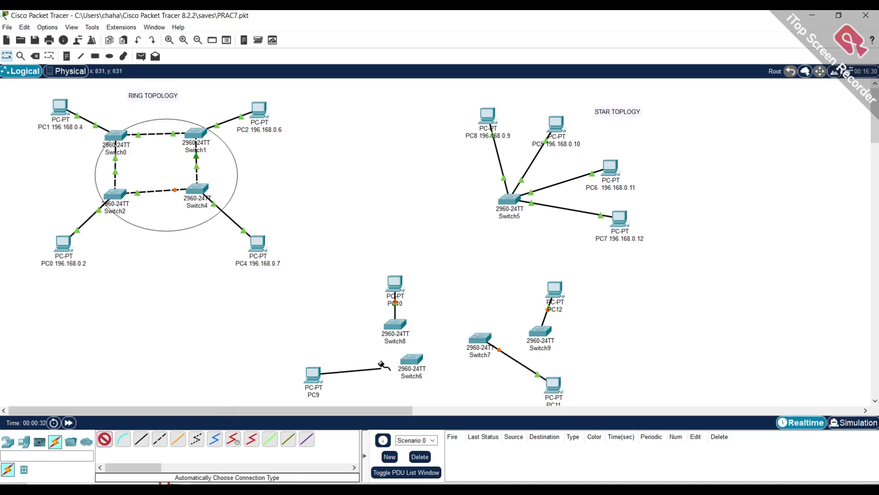
pyautogui.click(412, 359)
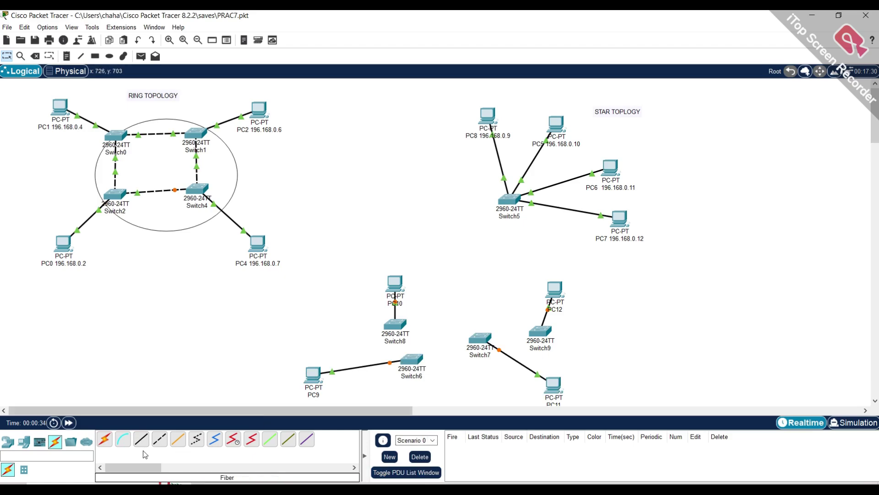
pyautogui.moveTo(411, 360); pyautogui.dragTo(390, 372)
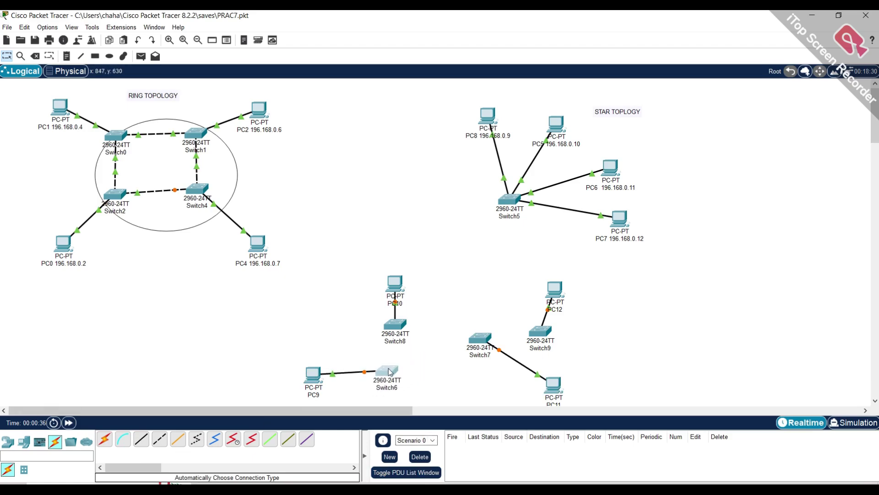
pyautogui.moveTo(480, 338); pyautogui.dragTo(514, 368)
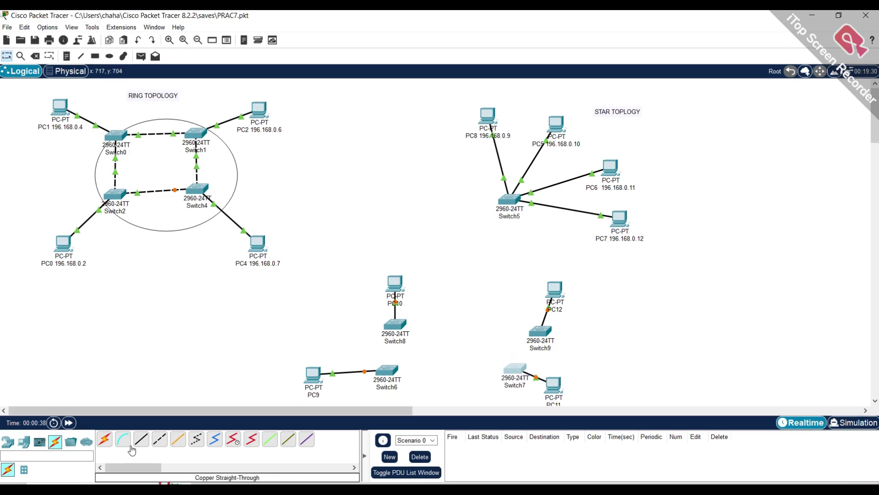
# - Link the four mesh switches around the perimeter with automatic connections: Switch8 to Switch9, Switch8 to Switch6, Switch6 to Switch7, and Switch7 to Switch9
pyautogui.click(105, 439)
pyautogui.click(398, 323)
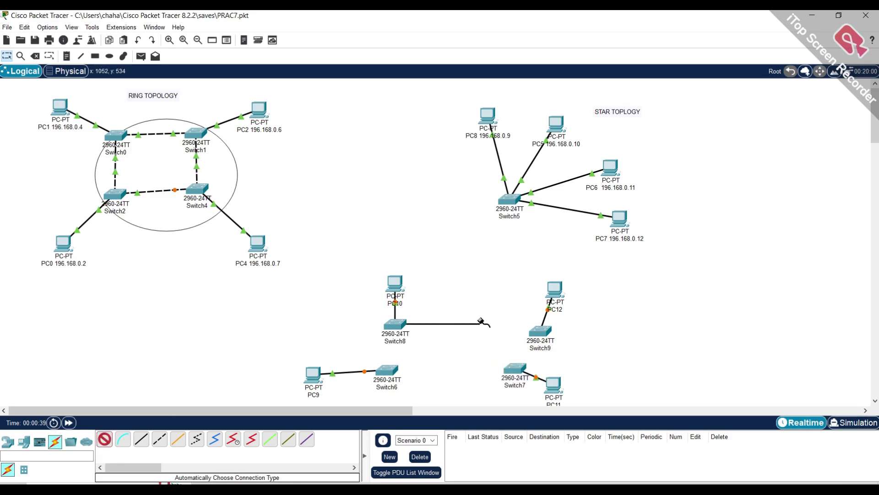
pyautogui.click(539, 328)
pyautogui.click(395, 324)
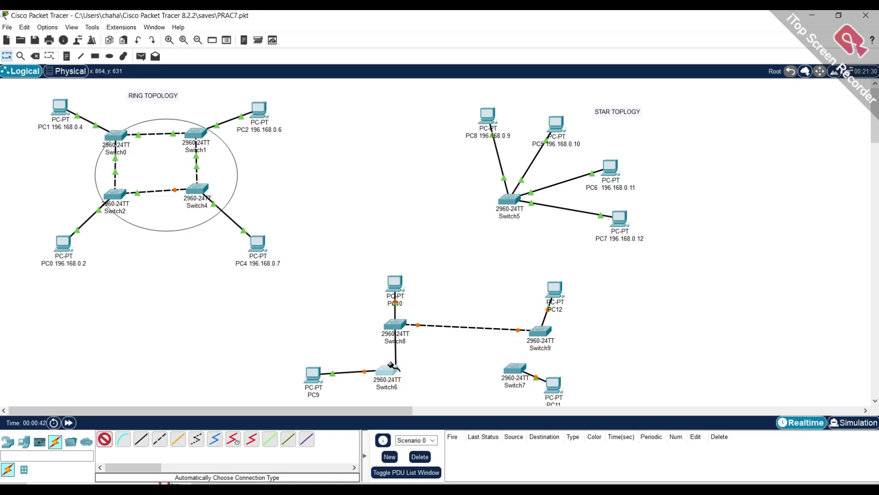
pyautogui.click(391, 365)
pyautogui.click(386, 369)
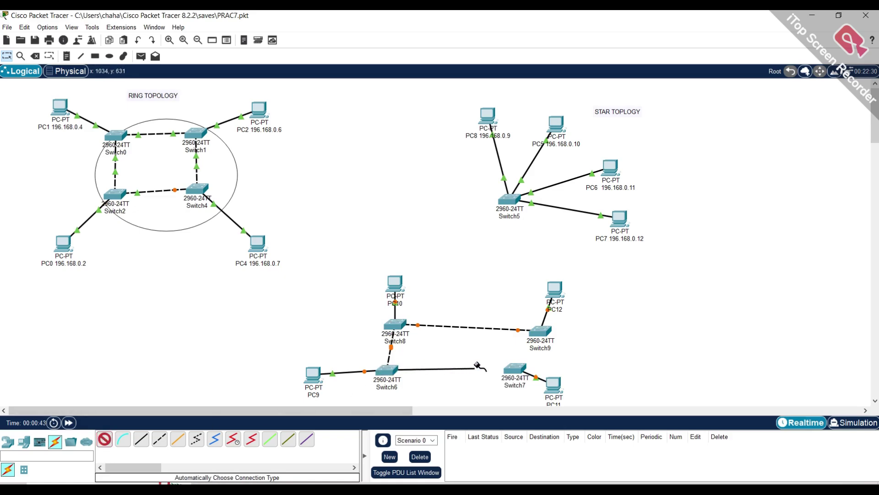
pyautogui.click(514, 367)
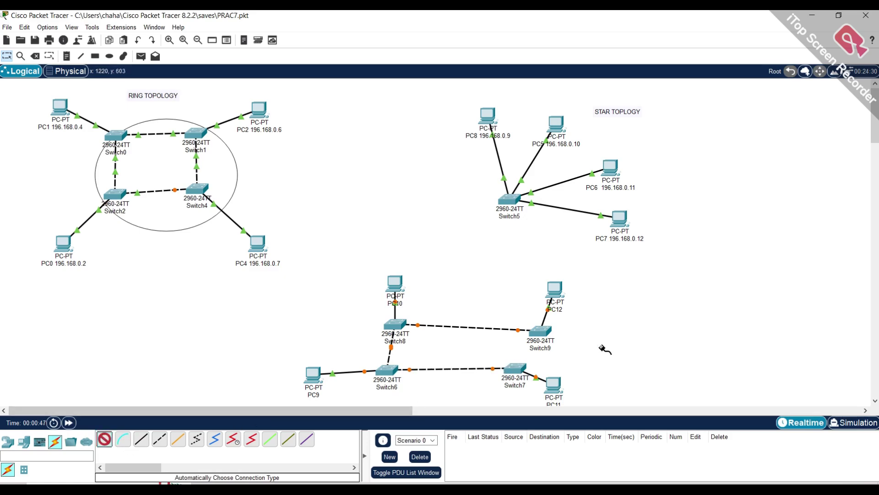
pyautogui.click(515, 367)
pyautogui.click(539, 331)
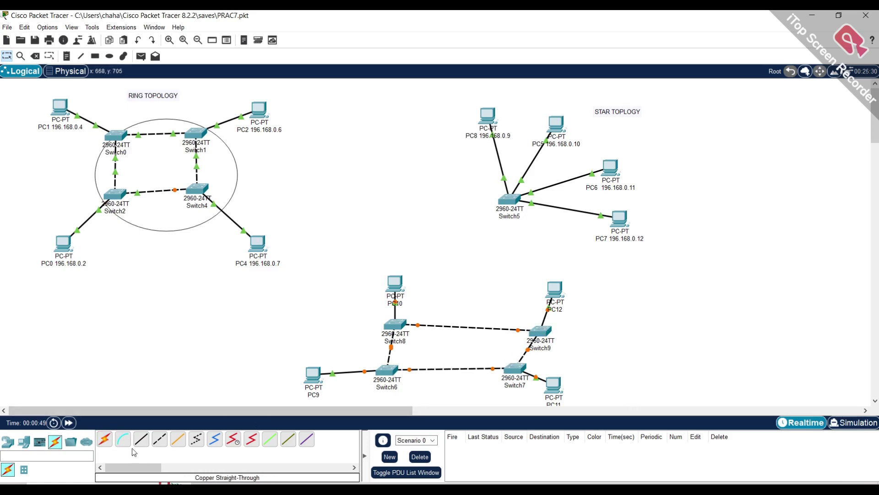
# - Add the diagonal mesh links from Switch8 to Switch7 and from Switch9 to Switch6 with automatic connections
pyautogui.click(104, 438)
pyautogui.click(396, 323)
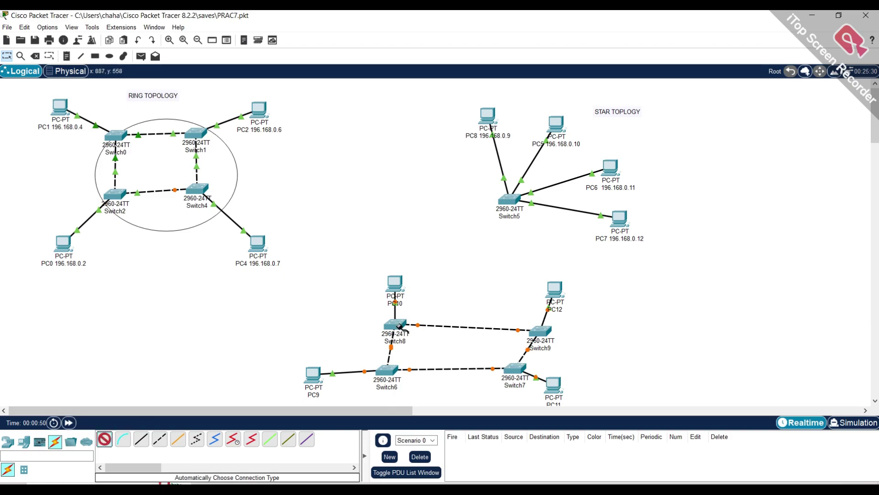
pyautogui.click(510, 365)
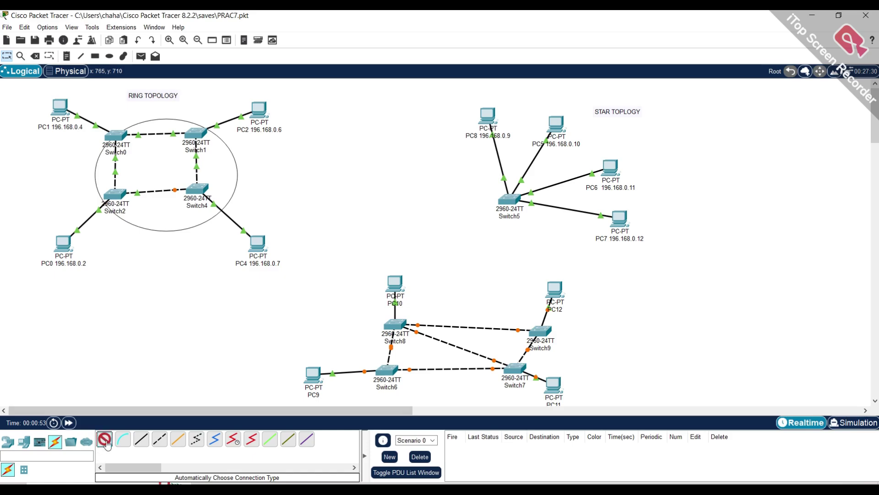
pyautogui.click(536, 331)
pyautogui.click(387, 369)
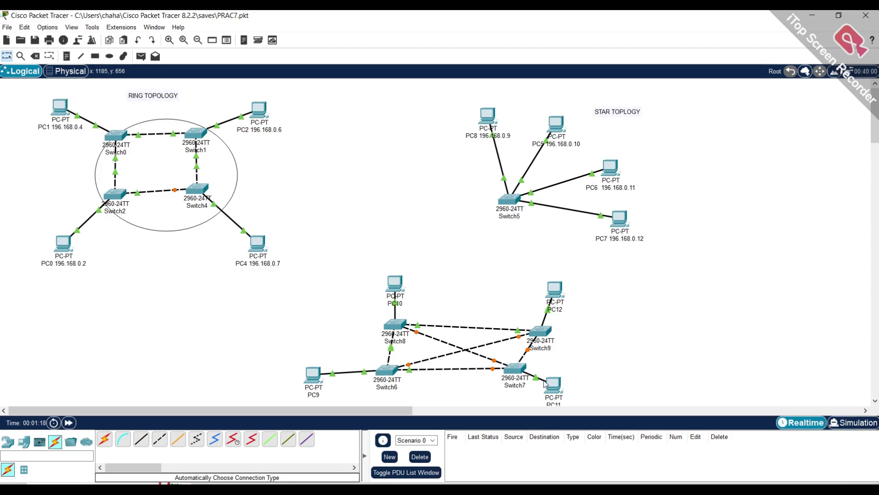
# - Move PC11 farther away from Switch7 and shift Switch9 to sit directly above Switch7
pyautogui.moveTo(556, 385); pyautogui.dragTo(592, 396)
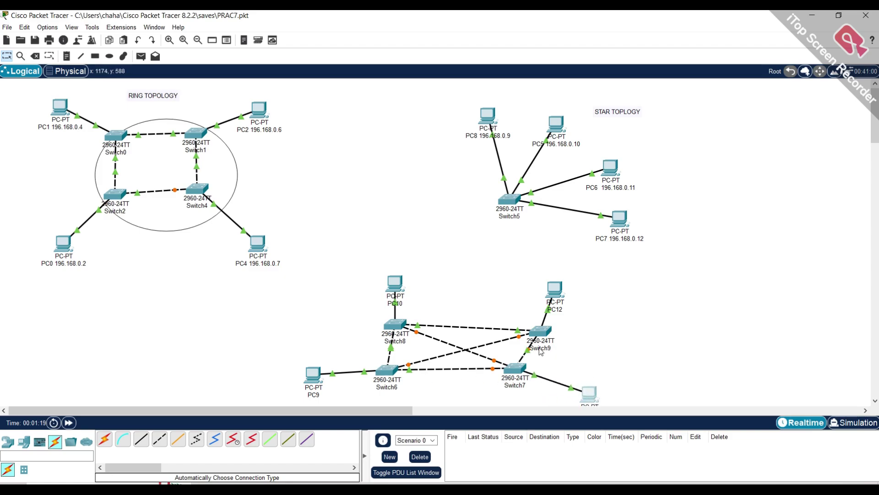
pyautogui.moveTo(545, 331); pyautogui.dragTo(526, 323)
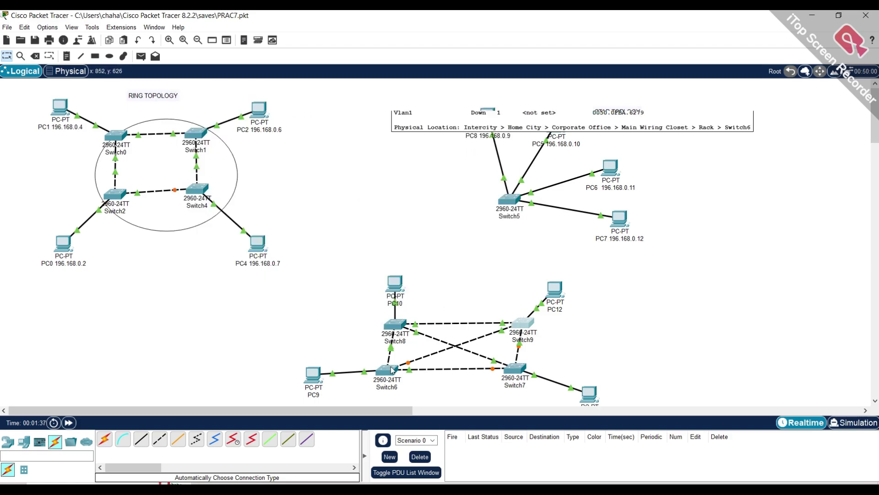
pyautogui.moveTo(406, 326)
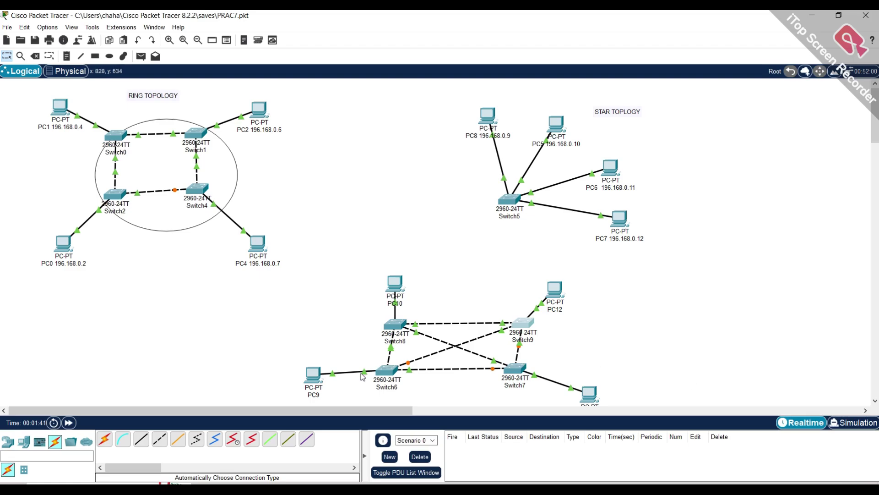
# - Give PC10 the static IPv4 address 196.168.0.13 with the default subnet mask, and copy the address for reuse
pyautogui.click(395, 285)
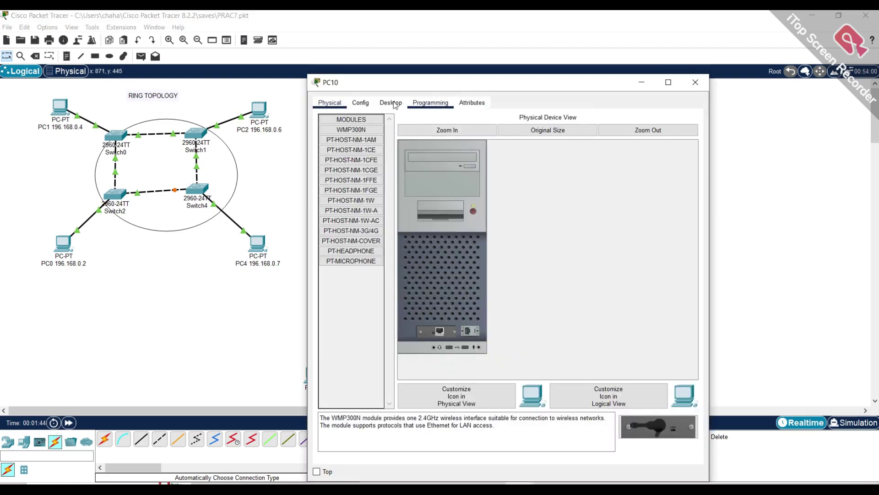
pyautogui.click(393, 103)
pyautogui.moveTo(451, 85); pyautogui.dragTo(208, 101)
pyautogui.click(128, 143)
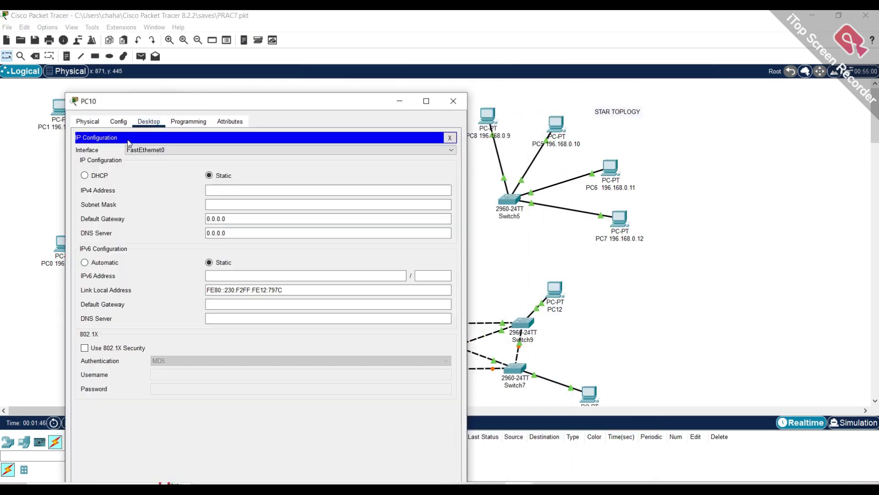
pyautogui.click(269, 190)
pyautogui.write('196.168.0.12')
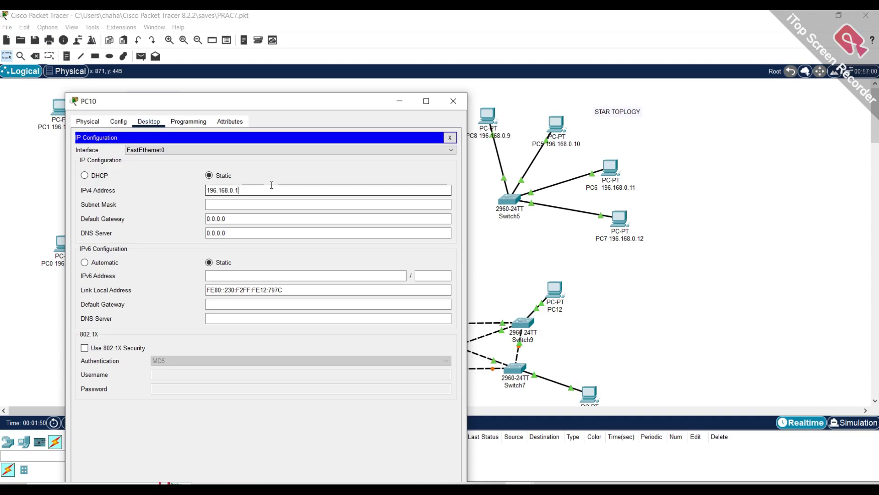
pyautogui.doubleClick(271, 190)
pyautogui.hotkey('ctrl', 'c')
pyautogui.press('Tab')
pyautogui.click(454, 101)
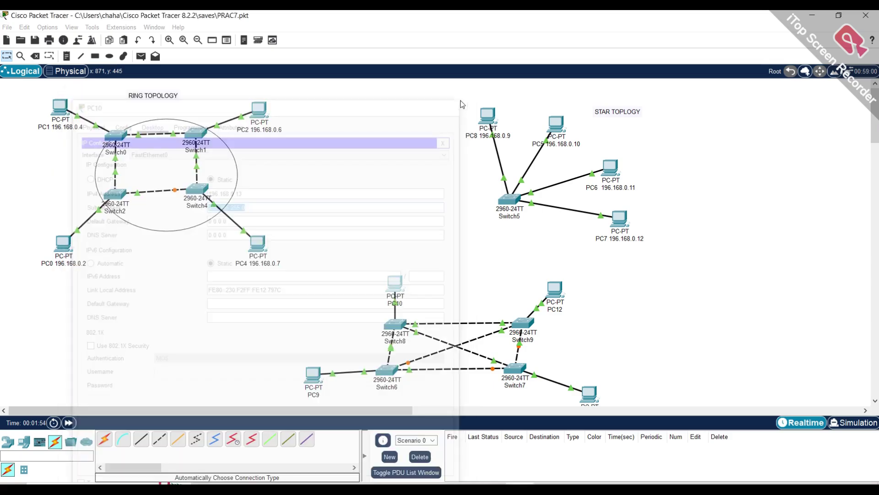
# - Give PC9 the static IPv4 address 196.168.0.14 with the subnet mask 255.255.255.0
pyautogui.click(313, 376)
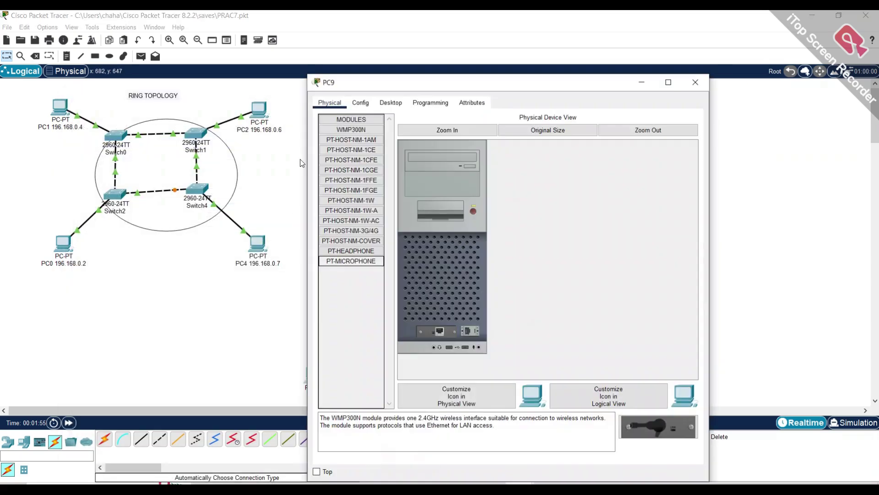
pyautogui.click(391, 103)
pyautogui.click(353, 137)
pyautogui.click(494, 171)
pyautogui.hotkey('ctrl', 'v')
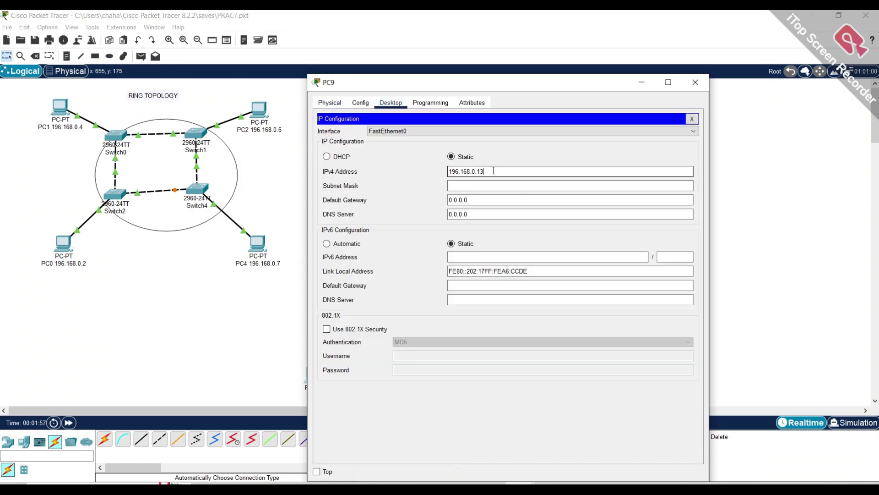
pyautogui.press('Tab')
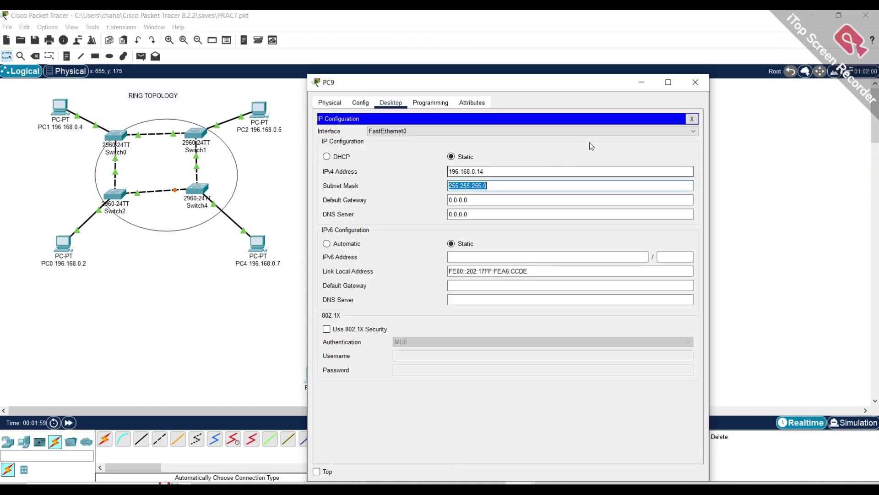
pyautogui.click(695, 82)
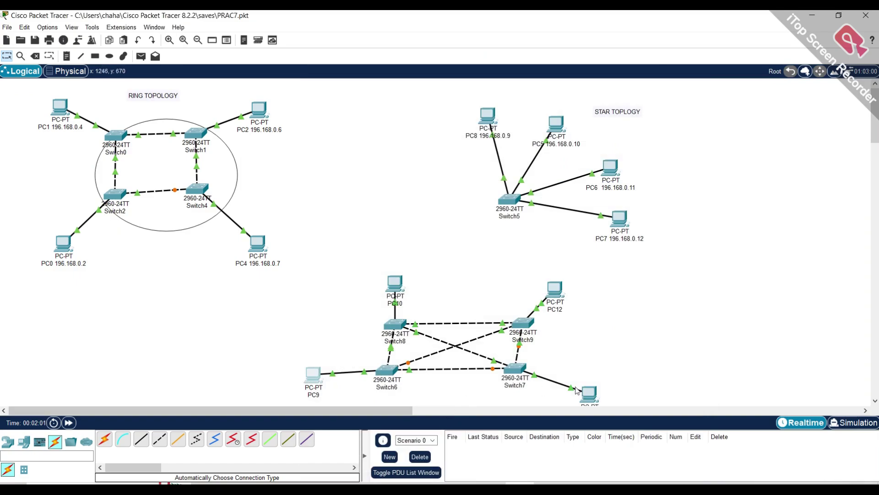
# - Give PC11 the static IPv4 address 196.168.0.15 with the subnet mask 255.255.255.0
pyautogui.click(589, 393)
pyautogui.click(393, 102)
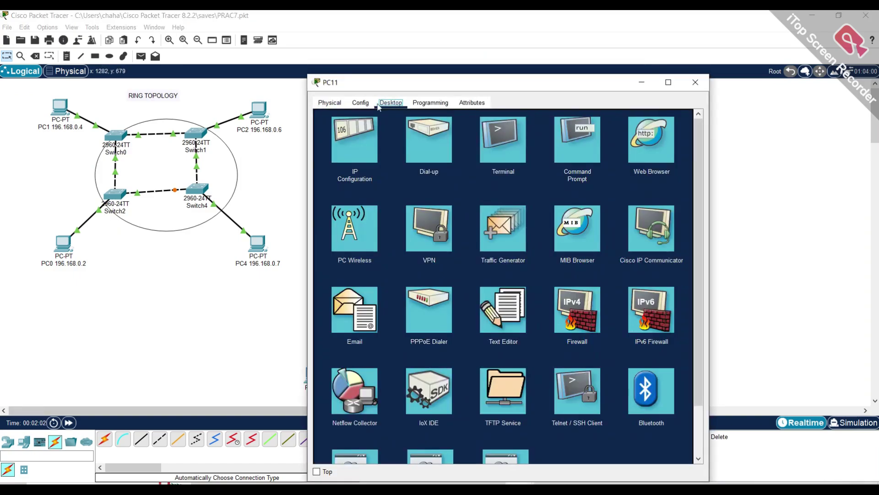
pyautogui.click(366, 133)
pyautogui.click(547, 173)
pyautogui.write('196.168.0.13')
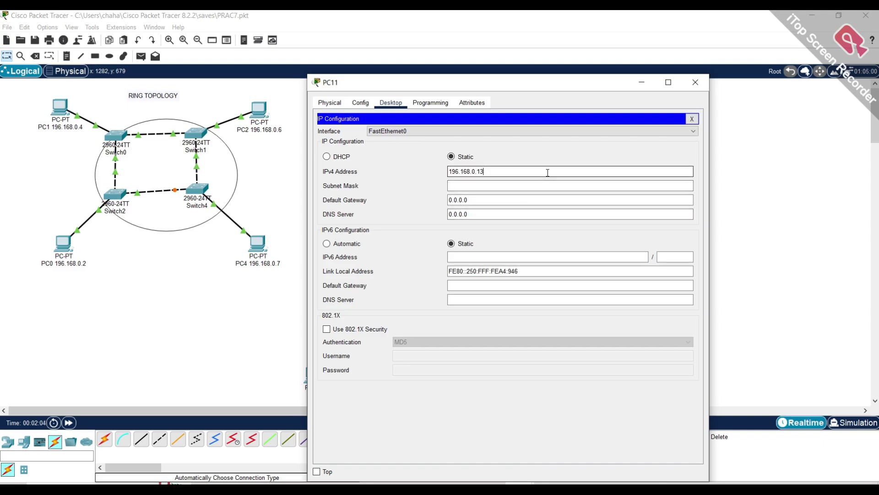
pyautogui.hotkey('ctrl', 'a')
pyautogui.press('Tab')
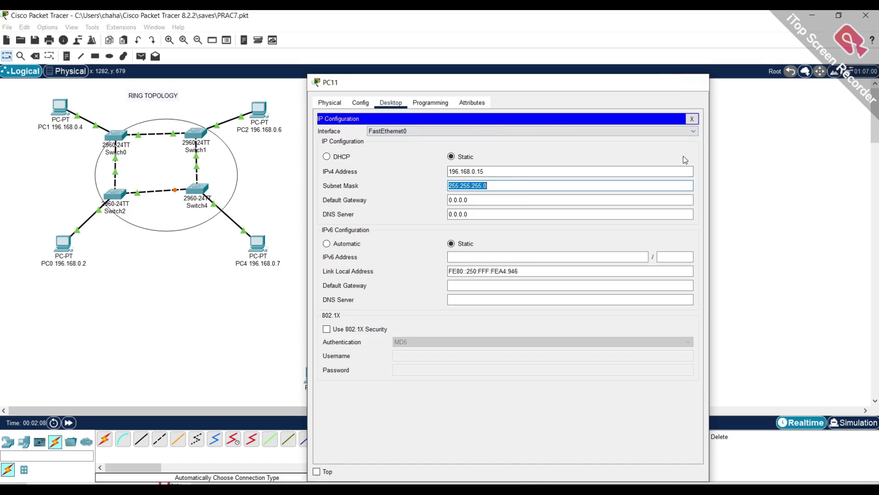
pyautogui.click(695, 82)
# - Give PC12 the static IPv4 address 196.168.0.16 with the subnet mask 255.255.255.0
pyautogui.click(554, 289)
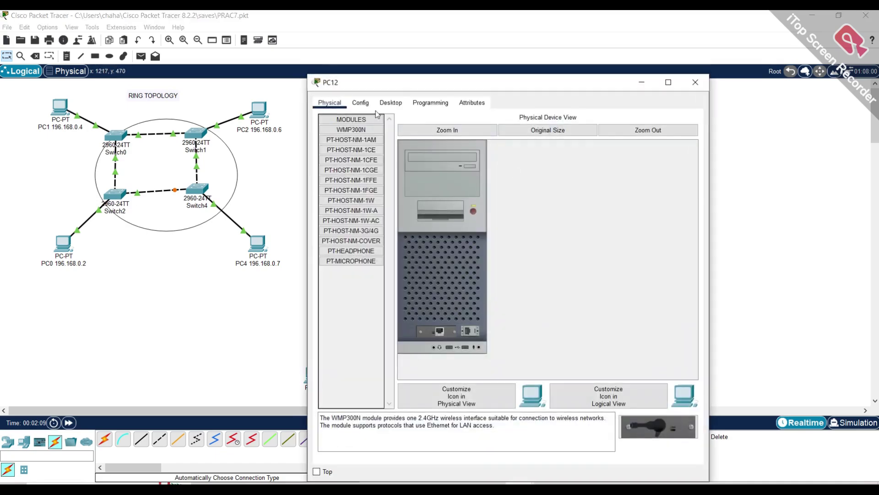
pyautogui.click(360, 102)
pyautogui.click(391, 102)
pyautogui.click(355, 138)
pyautogui.click(512, 171)
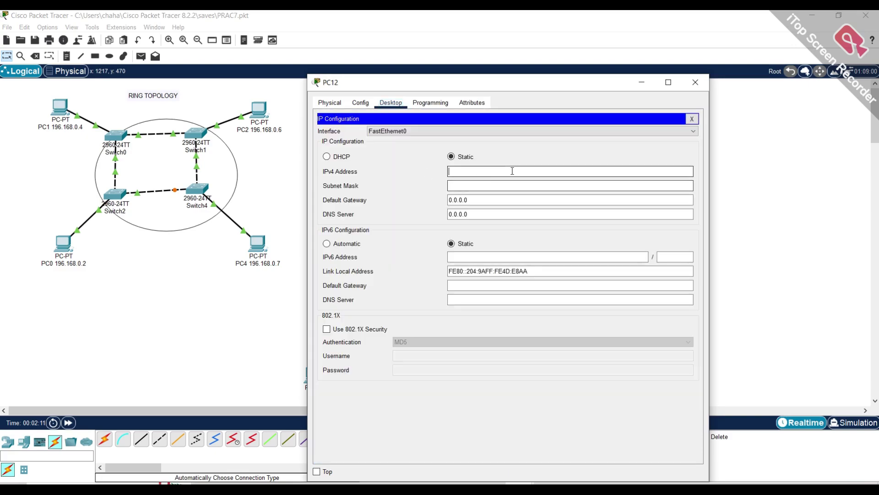
pyautogui.write('196.168.0.15')
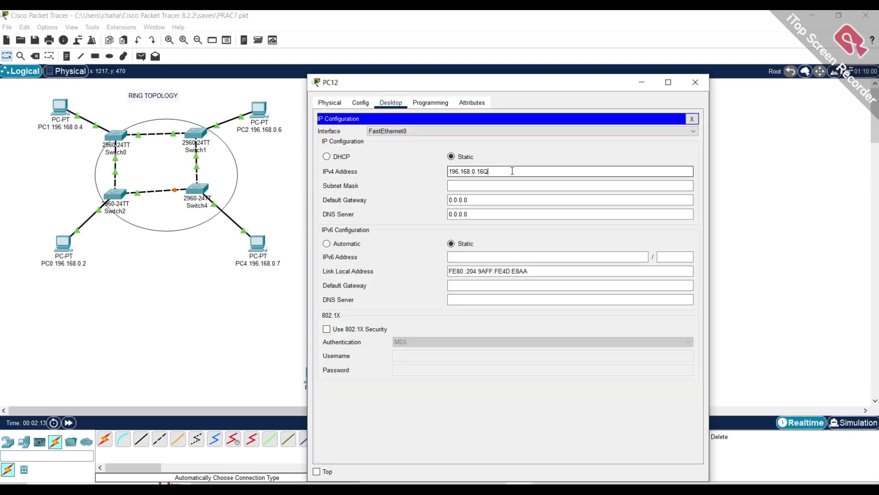
pyautogui.press('BackSpace')
pyautogui.press('Tab')
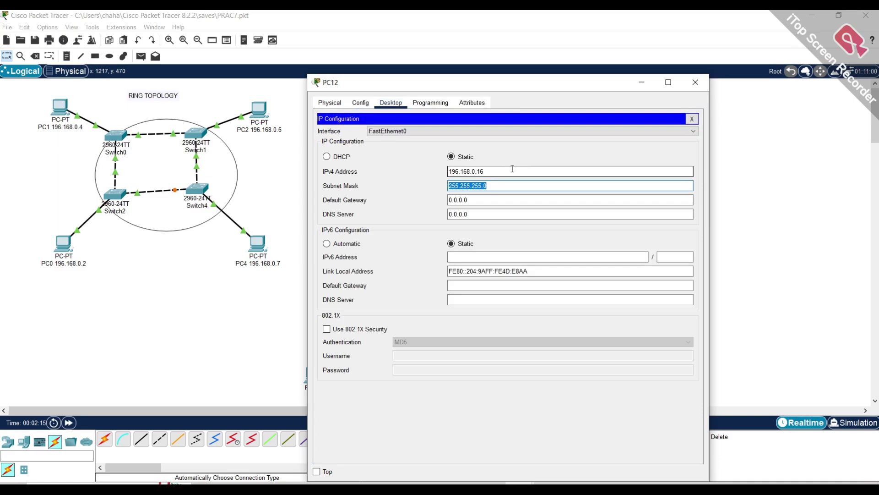
# - Copy PC12's IPv4 address and append it to the device label so it reads PC12 196.168.0.16
pyautogui.hotkey('shift', 'Tab')
pyautogui.hotkey('ctrl', 'c')
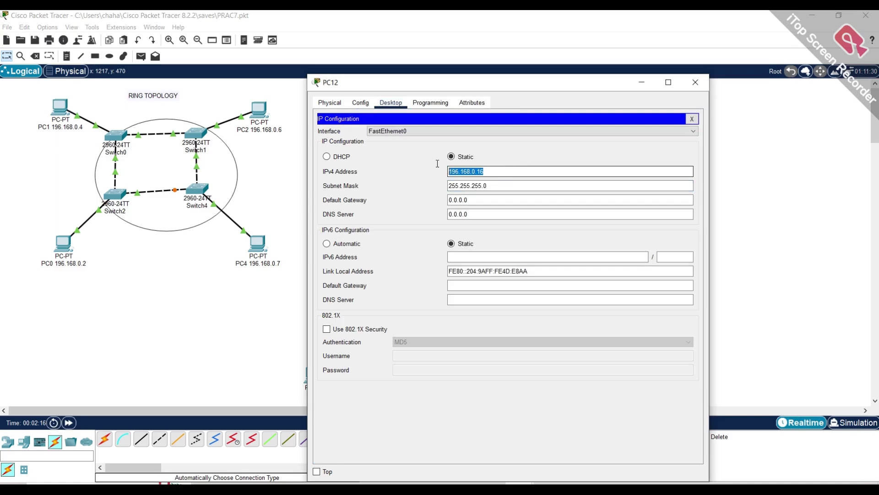
pyautogui.click(695, 82)
pyautogui.click(561, 309)
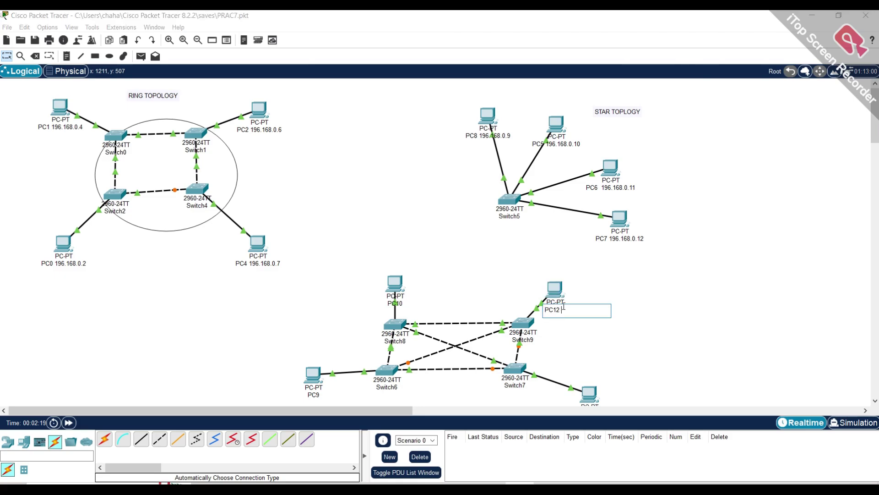
pyautogui.hotkey('ctrl', 'v')
# - Look up PC10's IPv4 address in its IP configuration
pyautogui.click(399, 289)
pyautogui.click(355, 135)
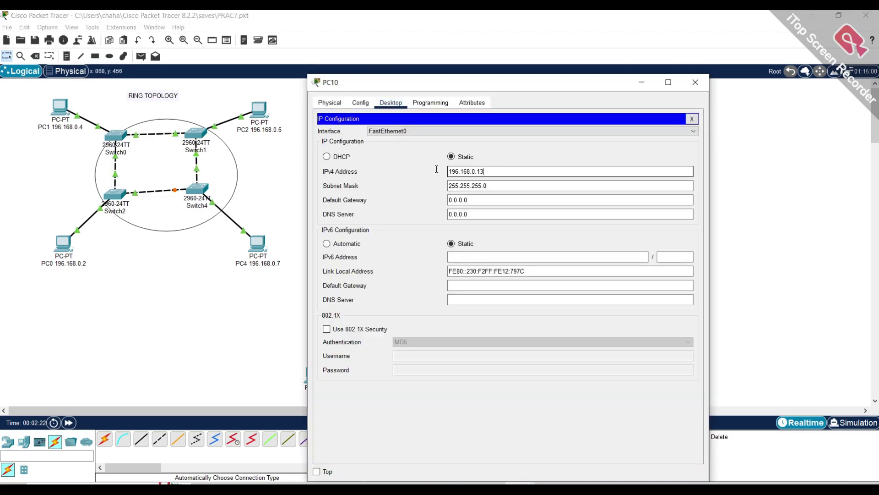
pyautogui.click(695, 82)
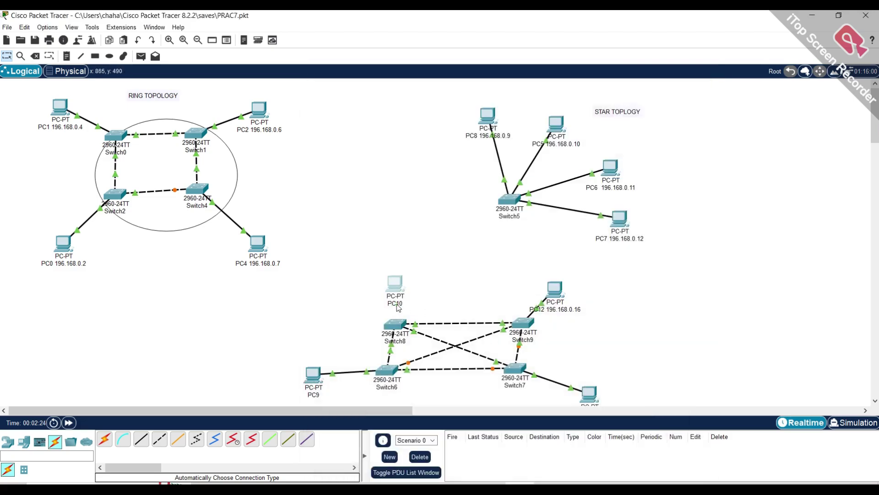
pyautogui.click(395, 287)
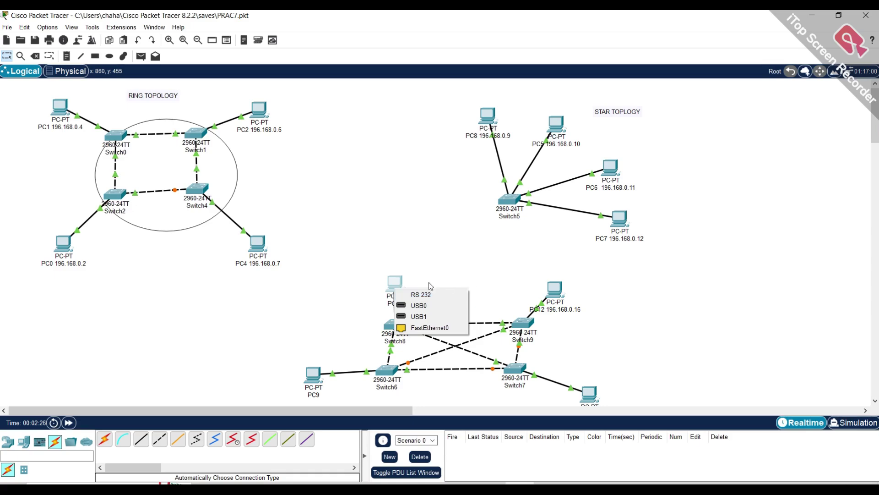
pyautogui.click(397, 282)
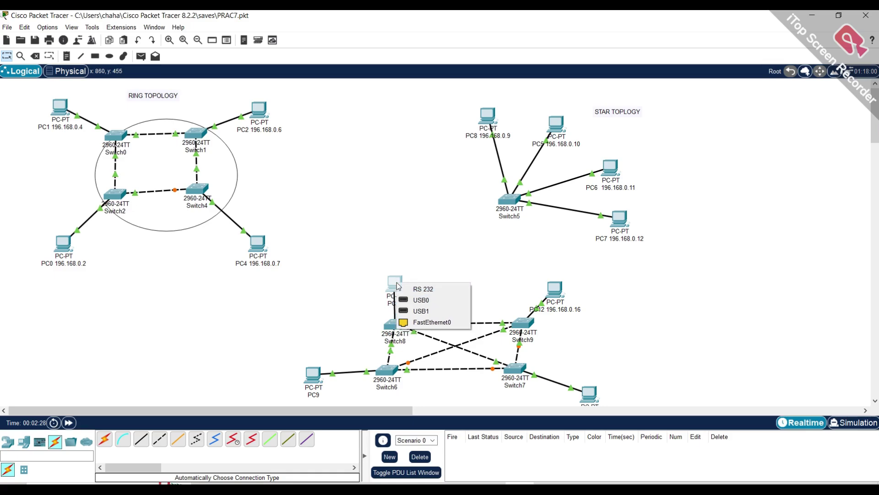
pyautogui.click(434, 322)
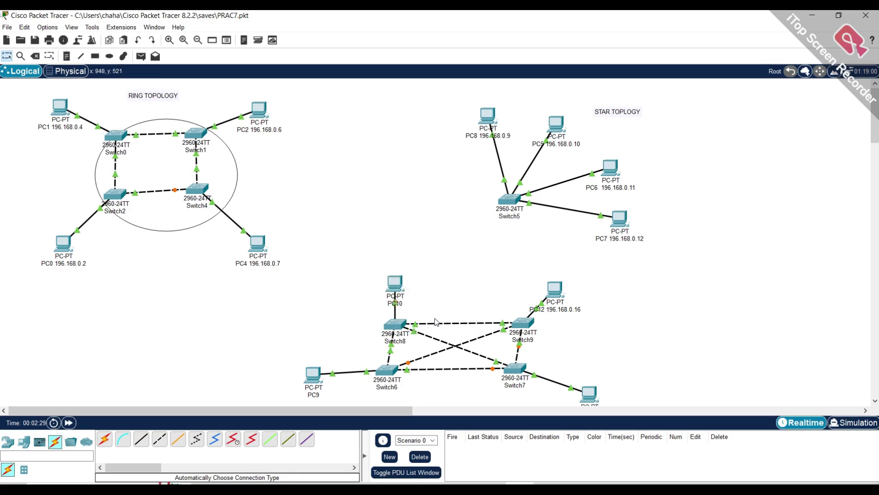
# - Append the IP address to PC10's label so it reads PC10 196.168.0.13
pyautogui.click(395, 302)
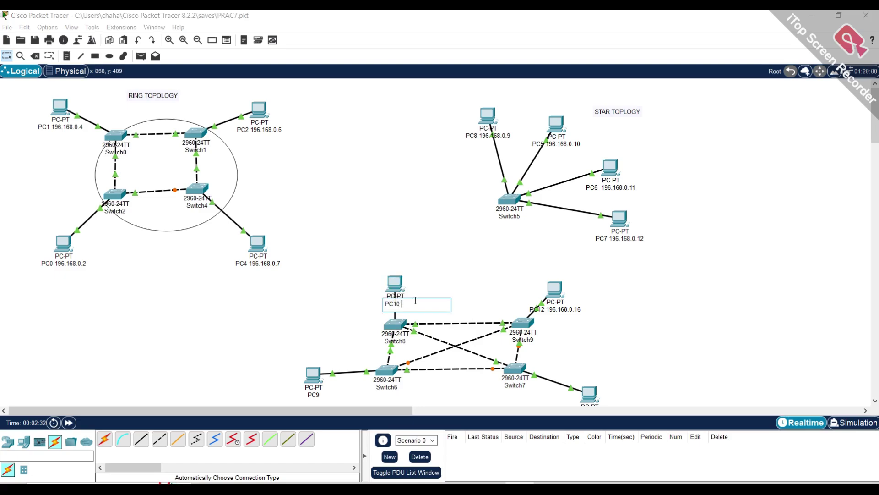
pyautogui.write('196.168.0.13')
pyautogui.press('Return')
# - Copy the IPv4 address from PC9's IP configuration and append it to its label, making it PC9 196.168.0.14
pyautogui.scroll(-2, 407, 344)
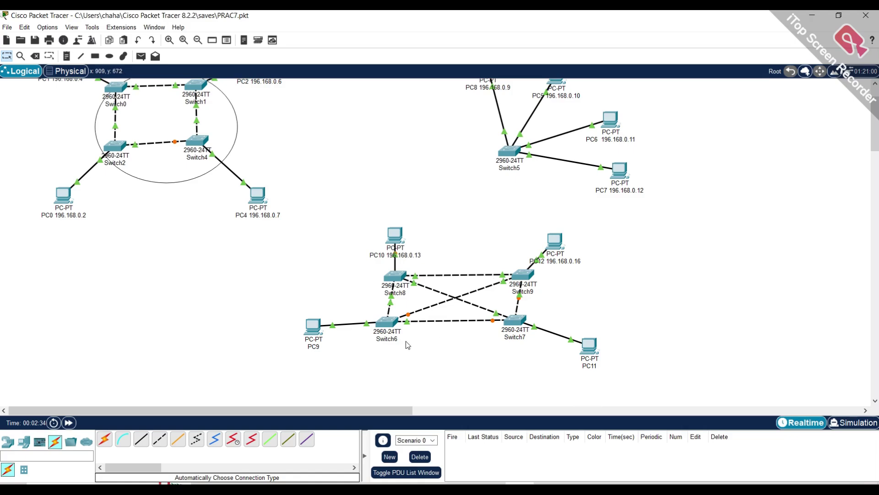
pyautogui.click(316, 328)
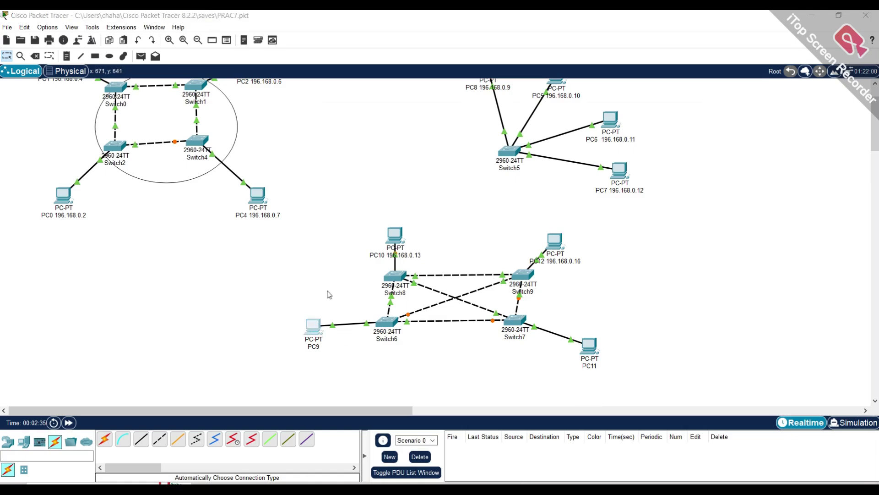
pyautogui.click(354, 133)
pyautogui.moveTo(484, 172); pyautogui.dragTo(425, 170)
pyautogui.hotkey('ctrl', 'c')
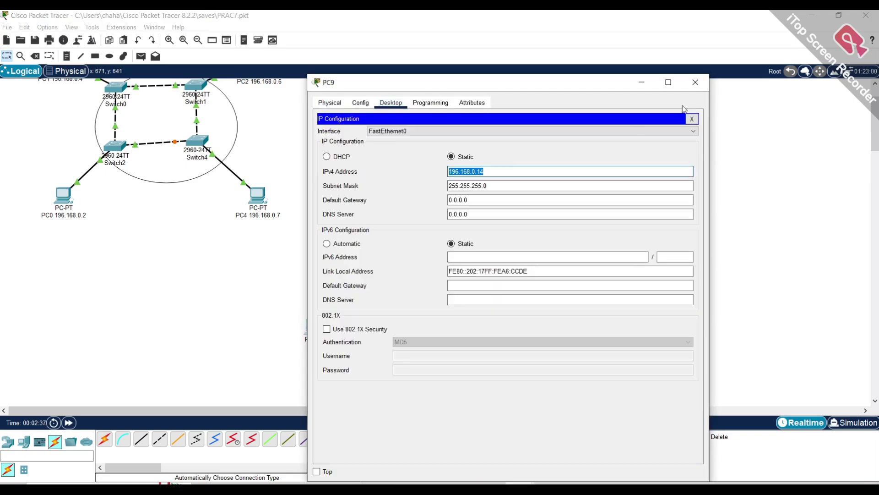
pyautogui.click(695, 82)
pyautogui.click(315, 347)
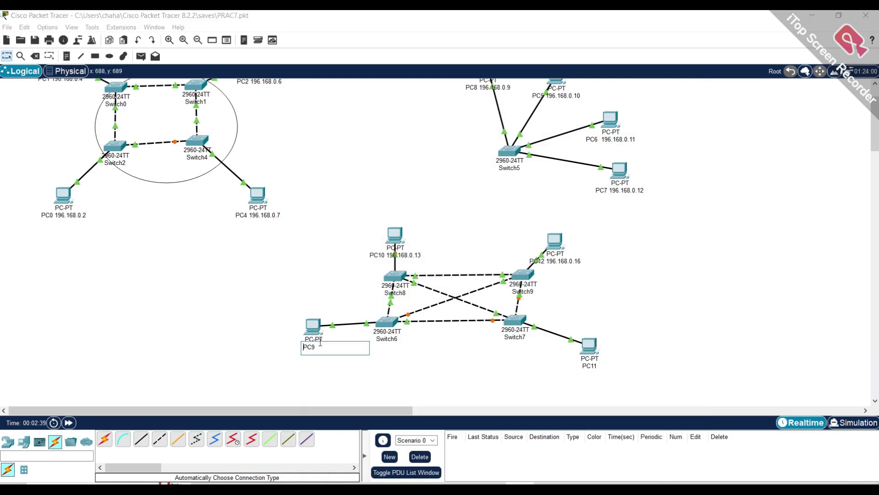
pyautogui.hotkey('ctrl', 'v')
pyautogui.press('Return')
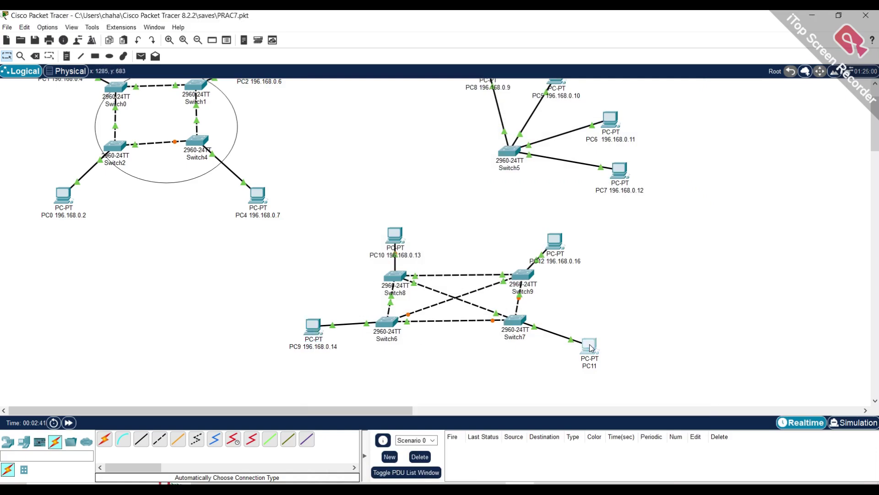
# - Copy the IPv4 address from PC11's IP configuration and append it to its label, making it PC11 196.168.0.15
pyautogui.click(593, 341)
pyautogui.click(366, 156)
pyautogui.moveTo(510, 170); pyautogui.dragTo(420, 173)
pyautogui.hotkey('ctrl', 'c')
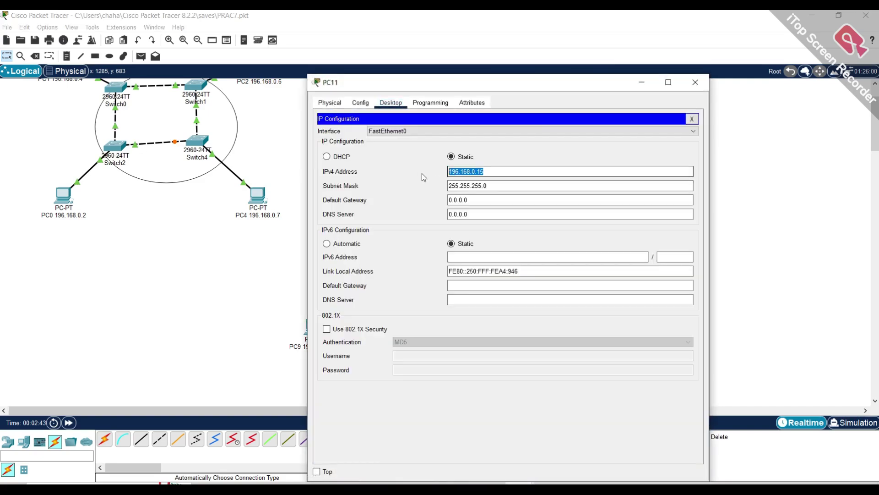
pyautogui.click(695, 82)
pyautogui.click(604, 363)
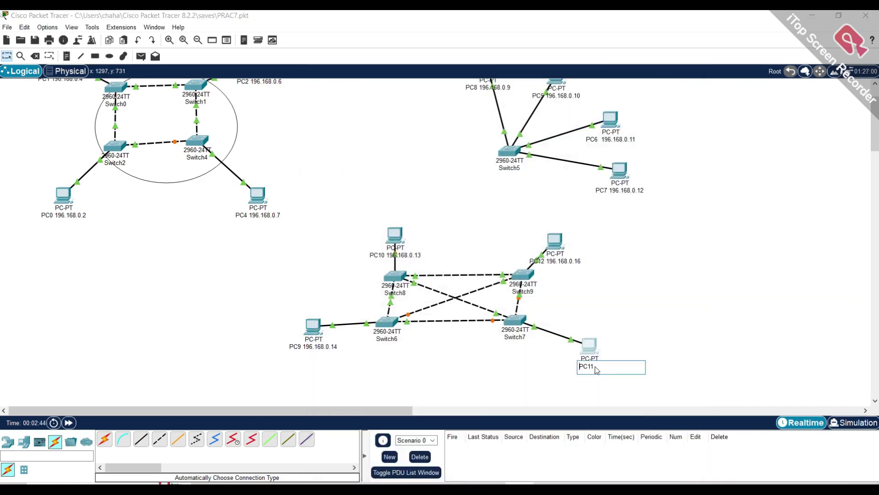
pyautogui.hotkey('ctrl', 'v')
pyautogui.press('Return')
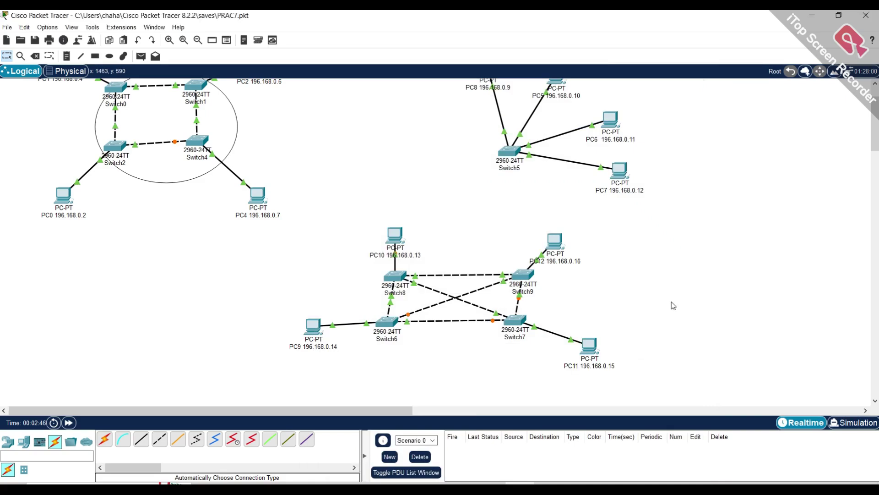
# - Move PC9 below the level of Switch6 and shift PC10 slightly to the left above Switch8
pyautogui.scroll(3, 673, 306)
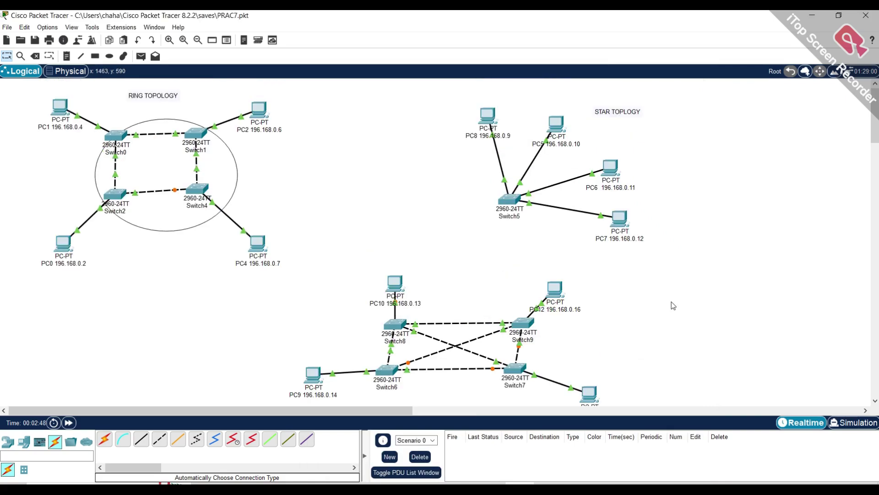
pyautogui.scroll(-3, 673, 305)
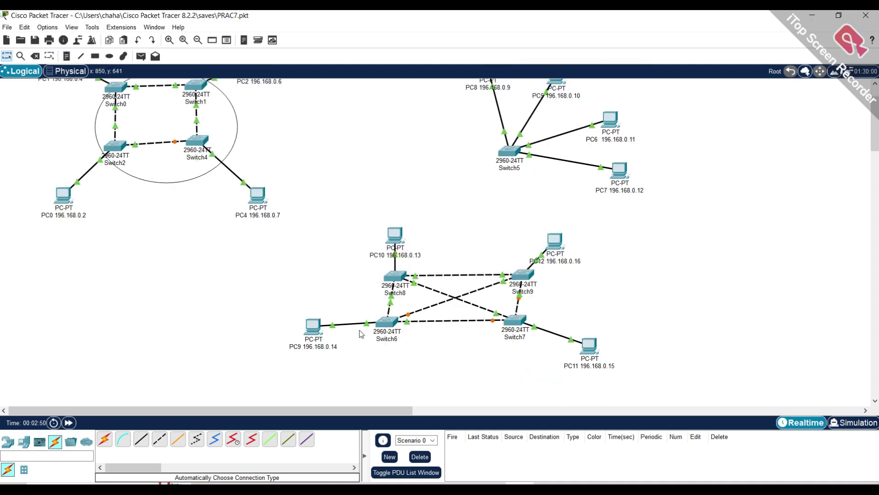
pyautogui.moveTo(313, 326); pyautogui.dragTo(311, 357)
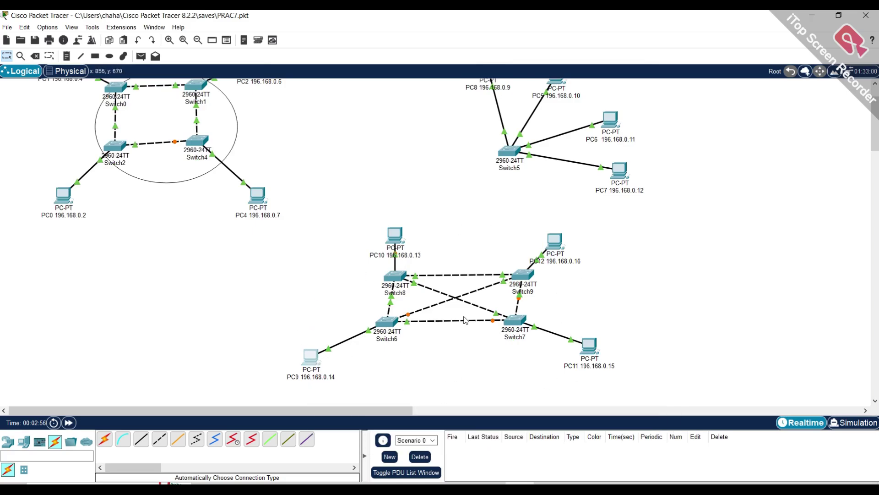
pyautogui.moveTo(397, 238); pyautogui.dragTo(376, 238)
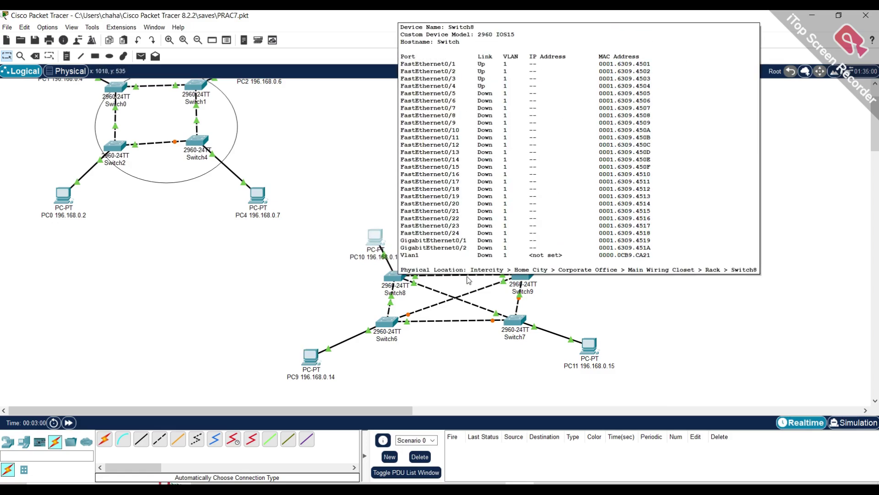
pyautogui.moveTo(468, 280)
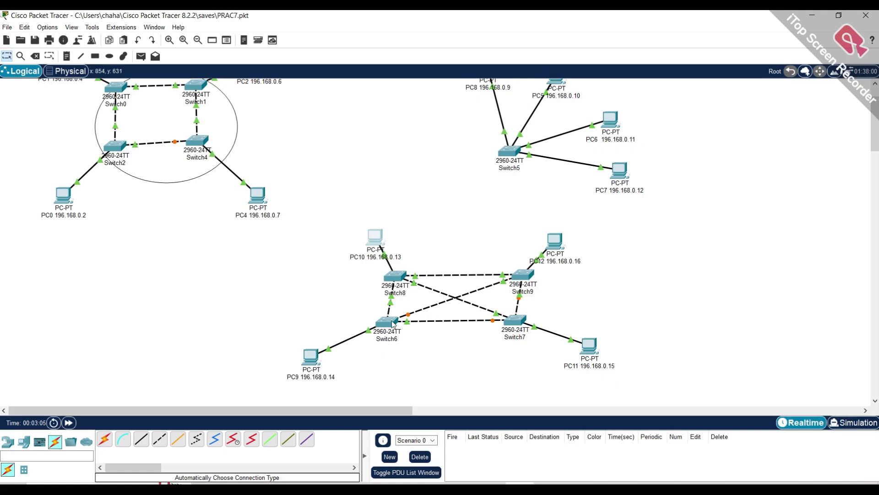
pyautogui.moveTo(392, 323)
pyautogui.scroll(1, 477, 261)
pyautogui.scroll(-1, 477, 261)
pyautogui.scroll(1, 467, 261)
pyautogui.scroll(-1, 467, 260)
# - Interconnect the three topologies with automatically chosen cables from Switch4 to Switch5, Switch4 to Switch9, and Switch9 to Switch5
pyautogui.click(106, 440)
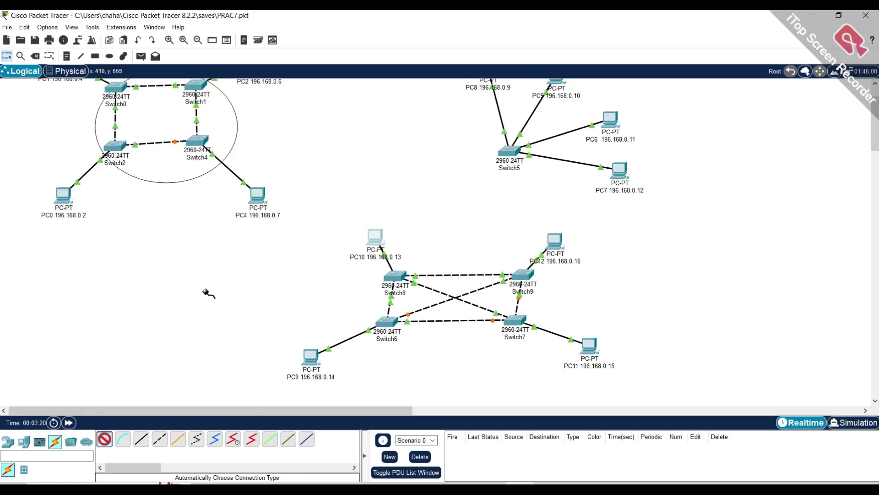
pyautogui.click(197, 138)
pyautogui.click(507, 151)
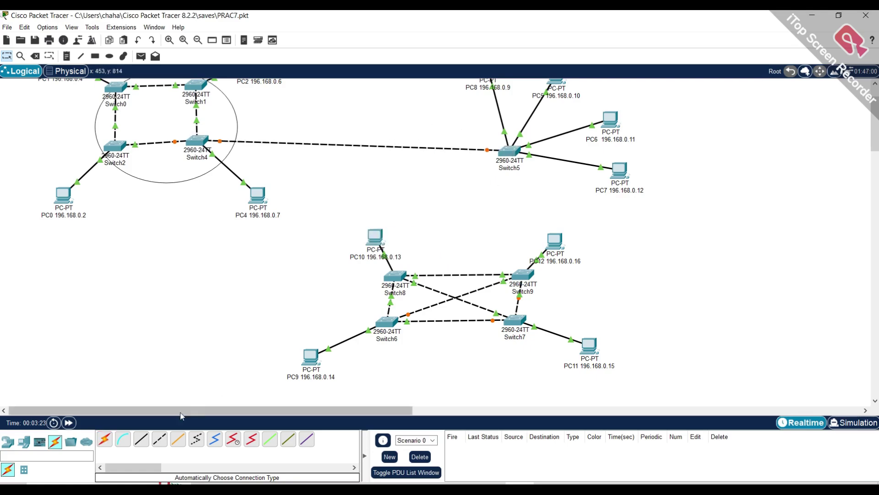
pyautogui.click(196, 155)
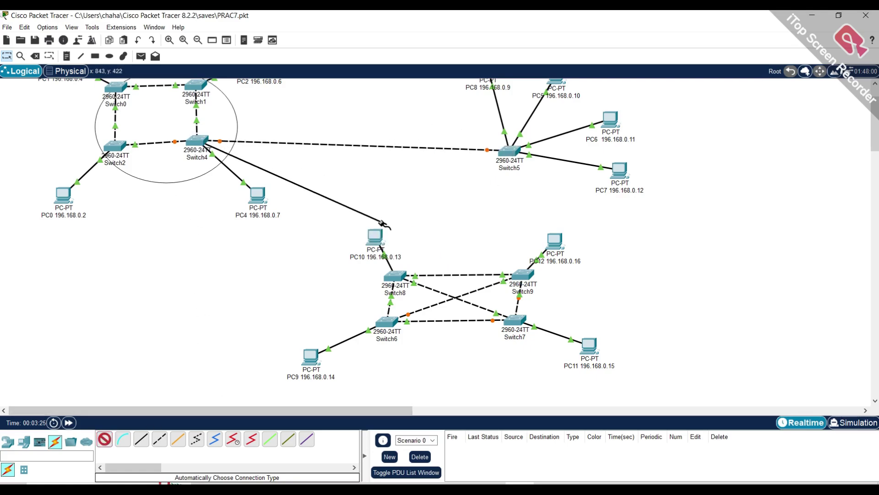
pyautogui.click(522, 269)
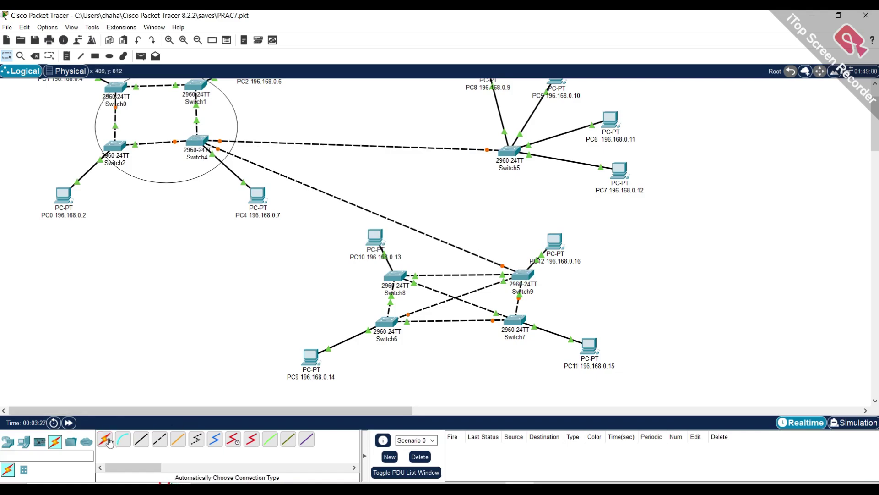
pyautogui.click(522, 271)
pyautogui.click(509, 151)
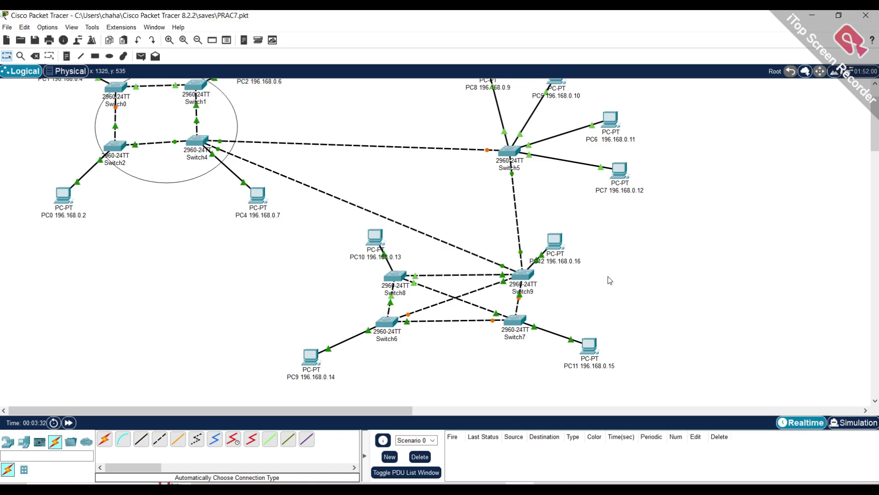
pyautogui.scroll(2, 104, 115)
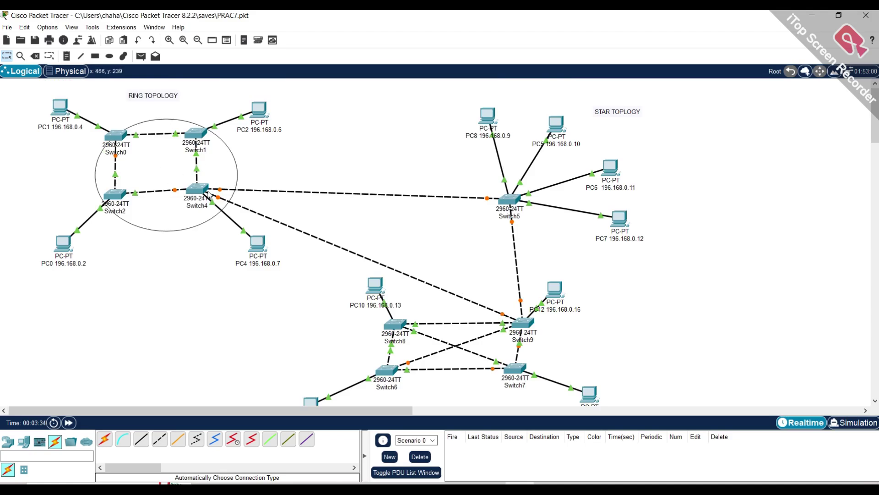
pyautogui.scroll(-2, 633, 144)
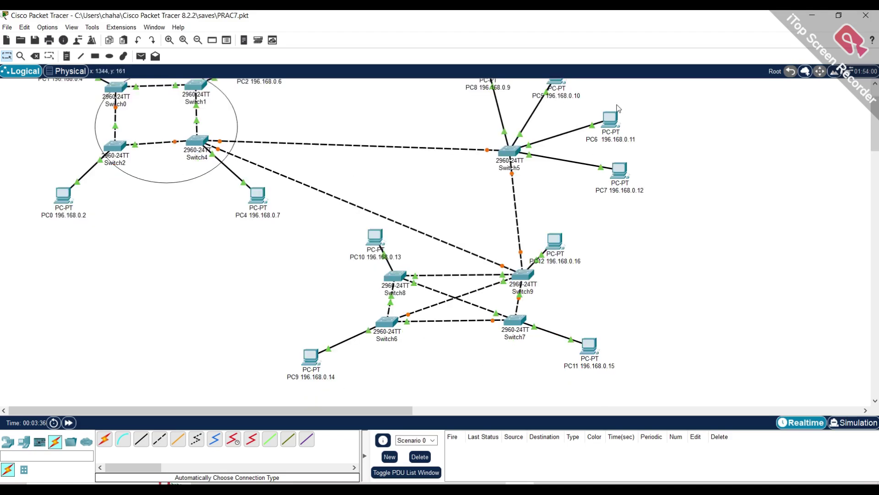
pyautogui.scroll(2, 617, 108)
pyautogui.scroll(-2, 629, 183)
pyautogui.moveTo(530, 290)
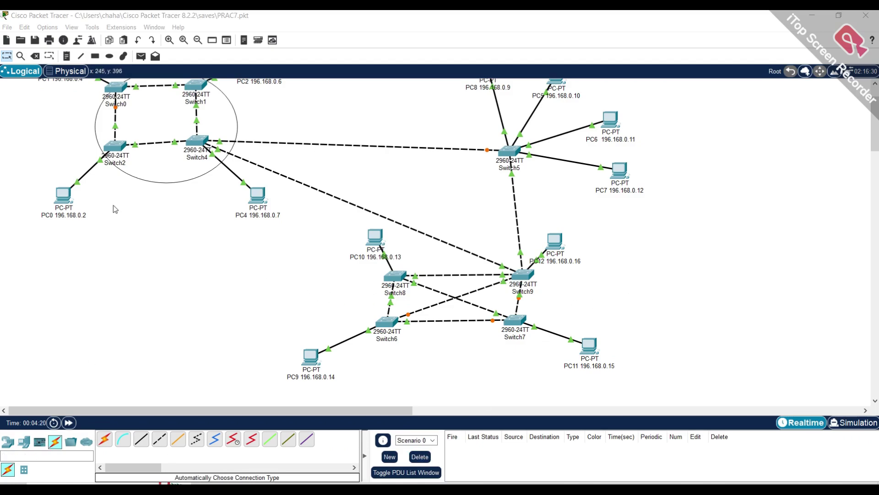
# - Send a simple PDU from PC9 in the mesh topology to PC0 in the ring topology
pyautogui.click(140, 56)
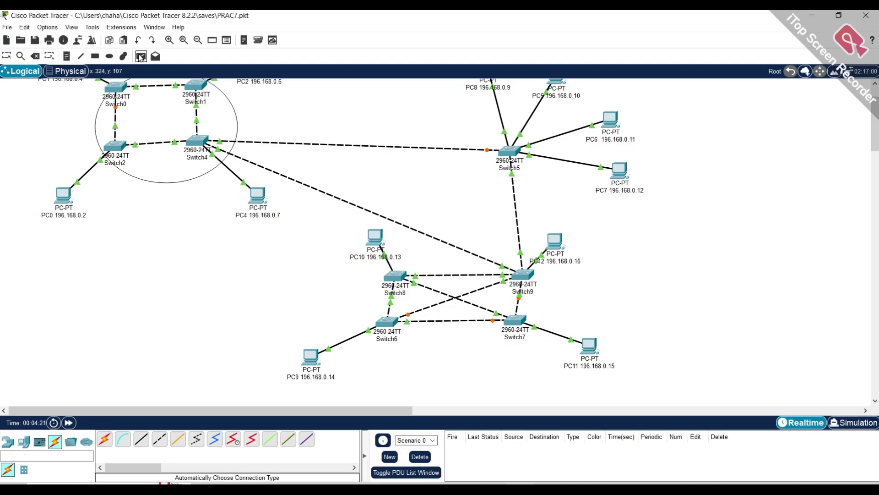
pyautogui.click(303, 353)
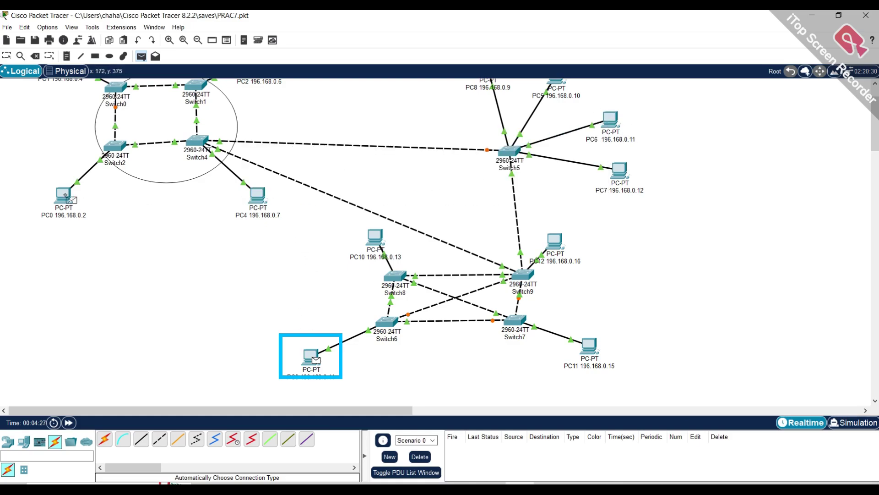
pyautogui.click(59, 195)
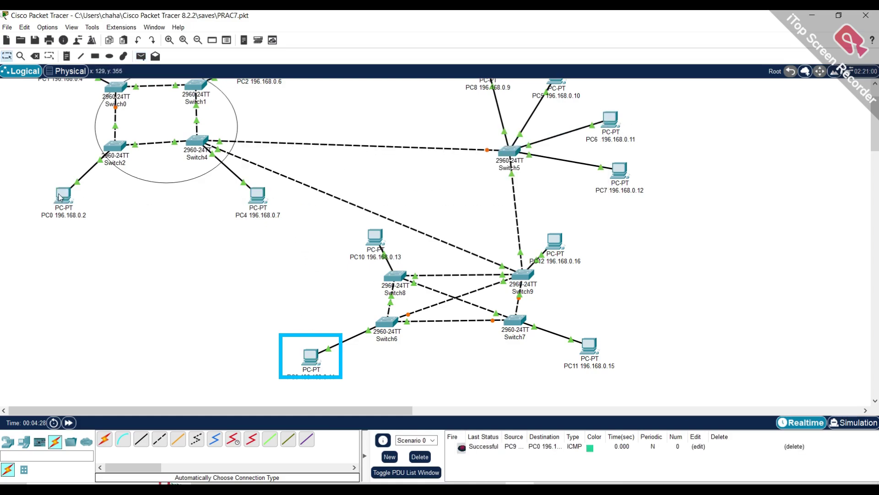
# - Switch to simulation mode and play the PC9-to-PC0 packet's journey through the connected switches
pyautogui.click(855, 423)
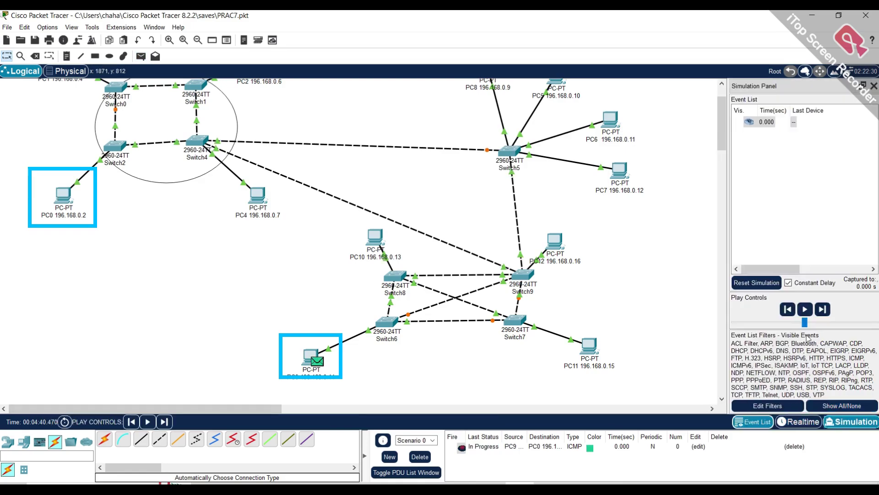
pyautogui.click(805, 309)
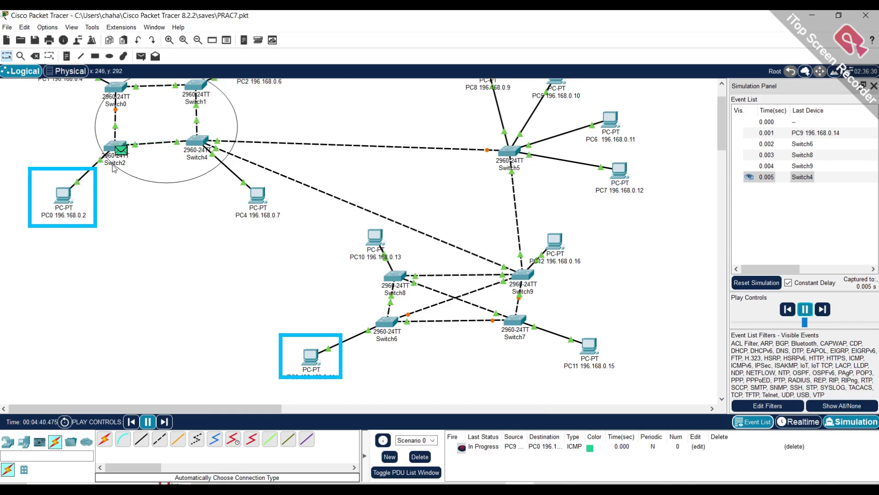
pyautogui.moveTo(113, 167)
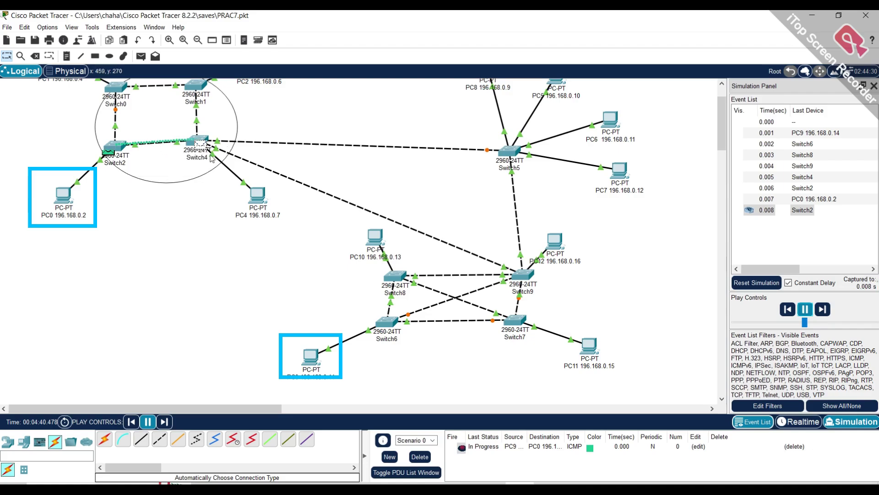
pyautogui.moveTo(209, 158)
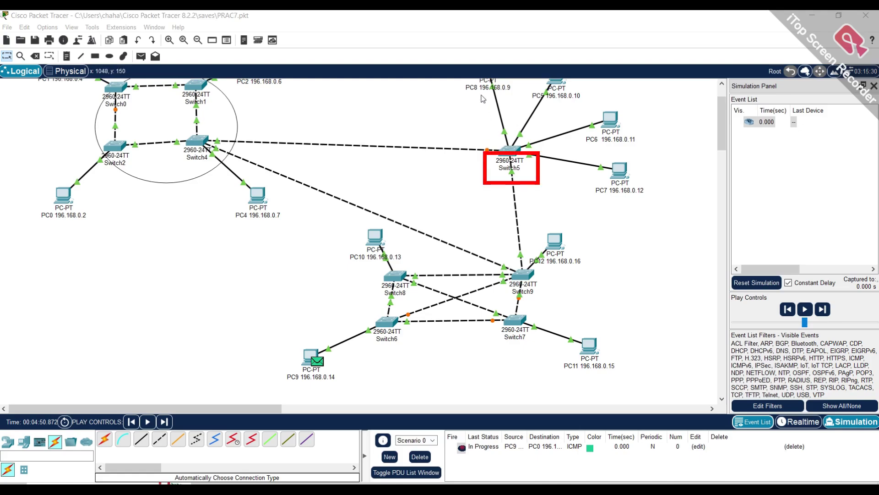
pyautogui.moveTo(722, 147); pyautogui.dragTo(722, 136)
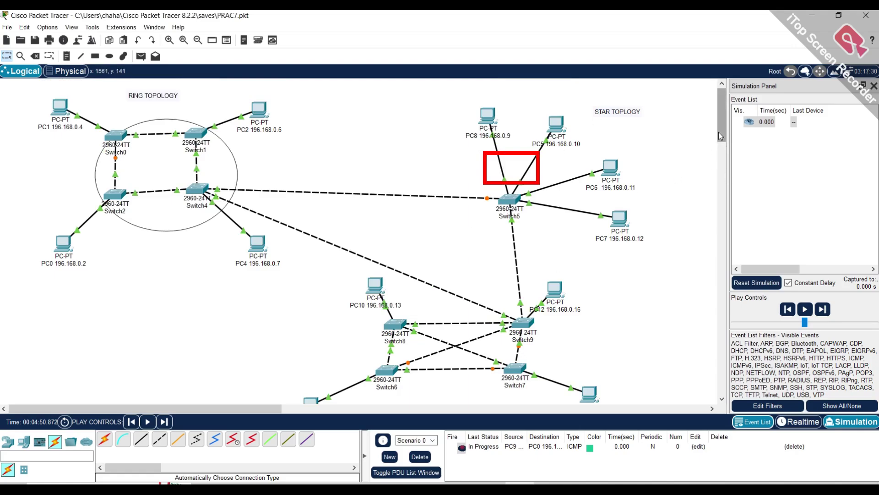
pyautogui.moveTo(722, 115); pyautogui.dragTo(723, 125)
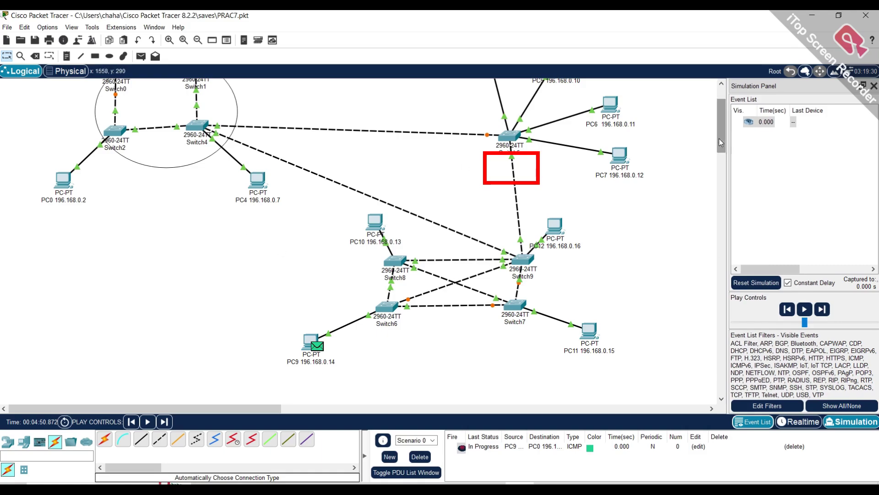
pyautogui.moveTo(721, 143); pyautogui.dragTo(721, 137)
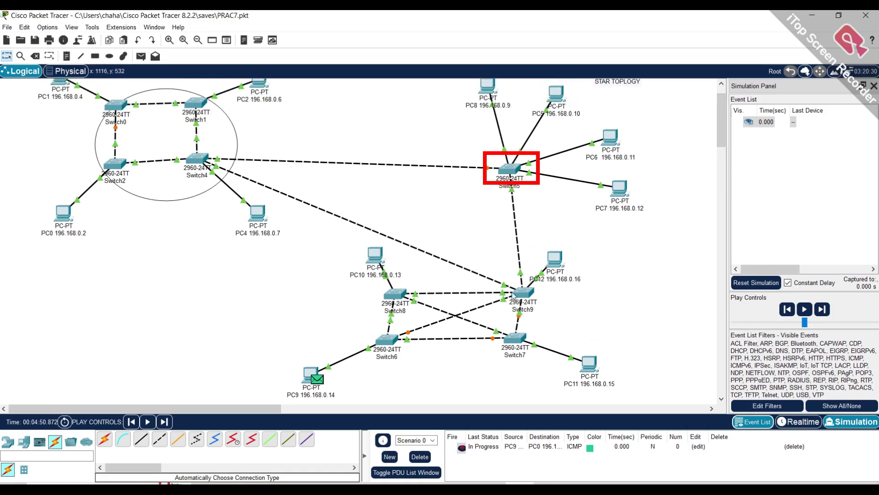